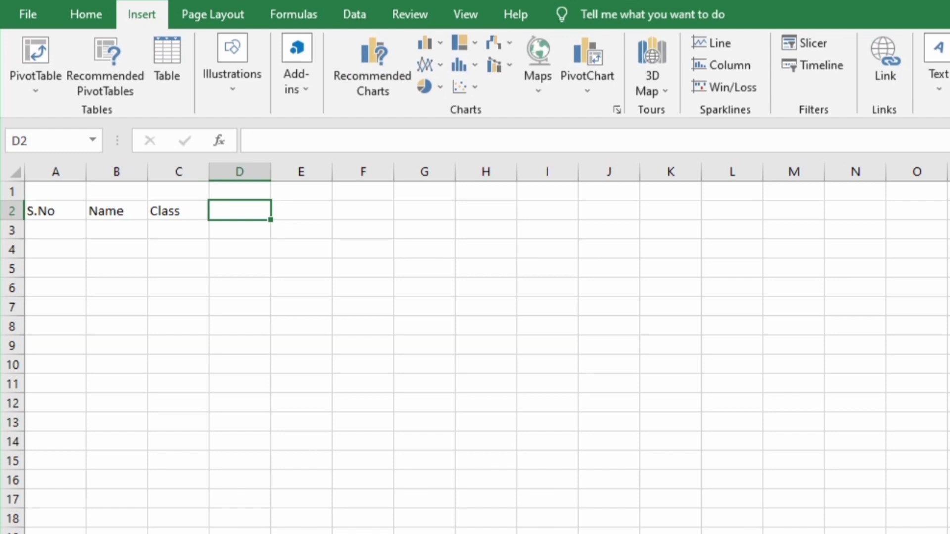
Enter the headers 'subject' in D2 and 'Marks' in E2, then select A2:E3
{"action": "type", "text": "subject"}
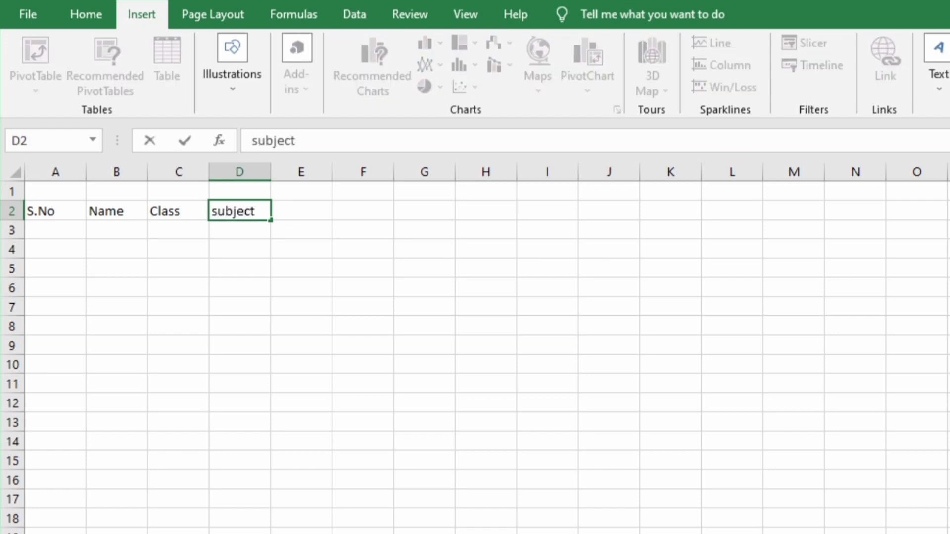
{"action": "key", "text": "Tab"}
{"action": "type", "text": "Marks"}
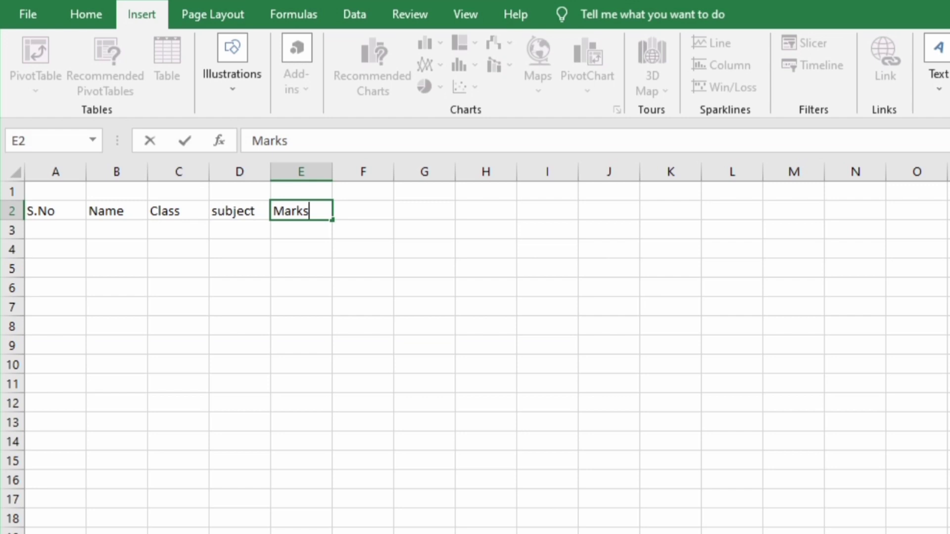
{"action": "key", "text": "Return"}
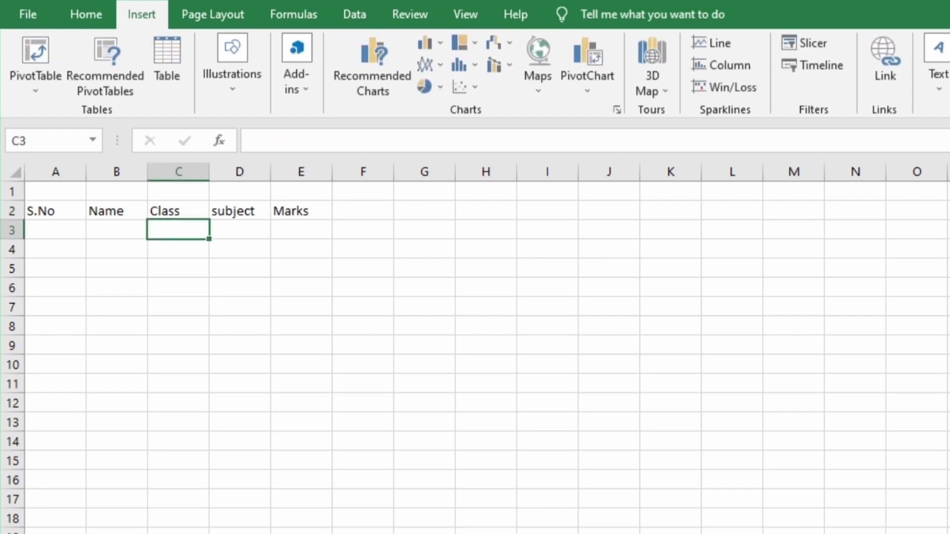
{"action": "left_click_drag", "start_coordinate": [79, 212], "coordinate": [313, 224]}
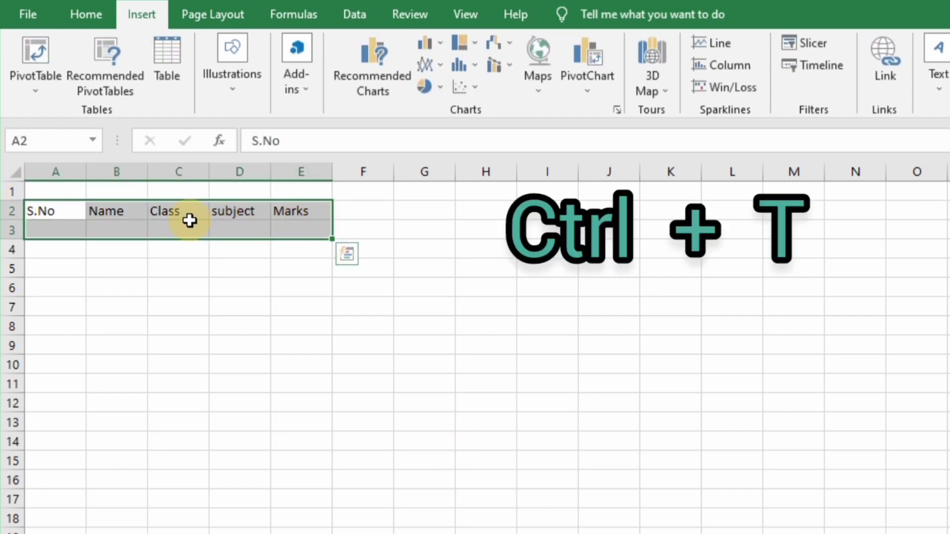
Convert the selected range into a table with headers and an orange table style
{"action": "key", "text": "ctrl+t"}
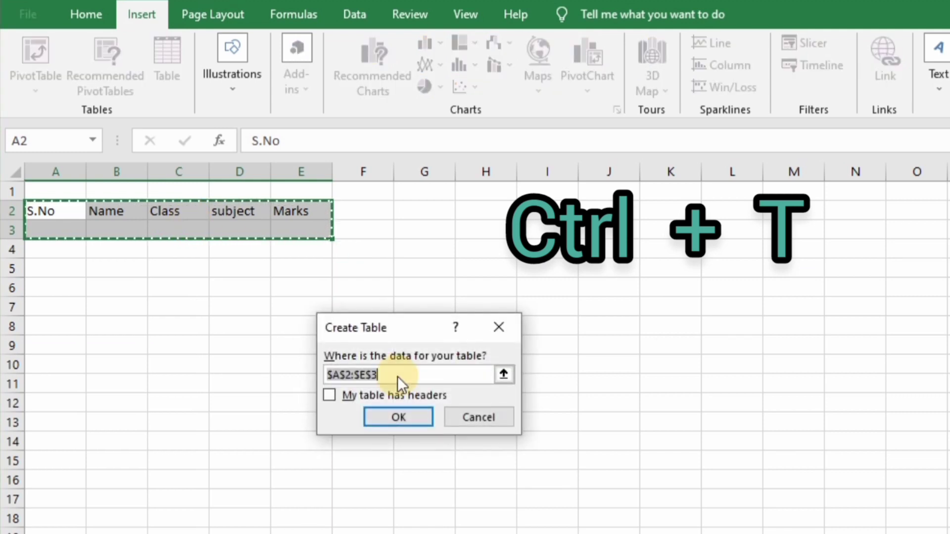
{"action": "left_click", "coordinate": [328, 394]}
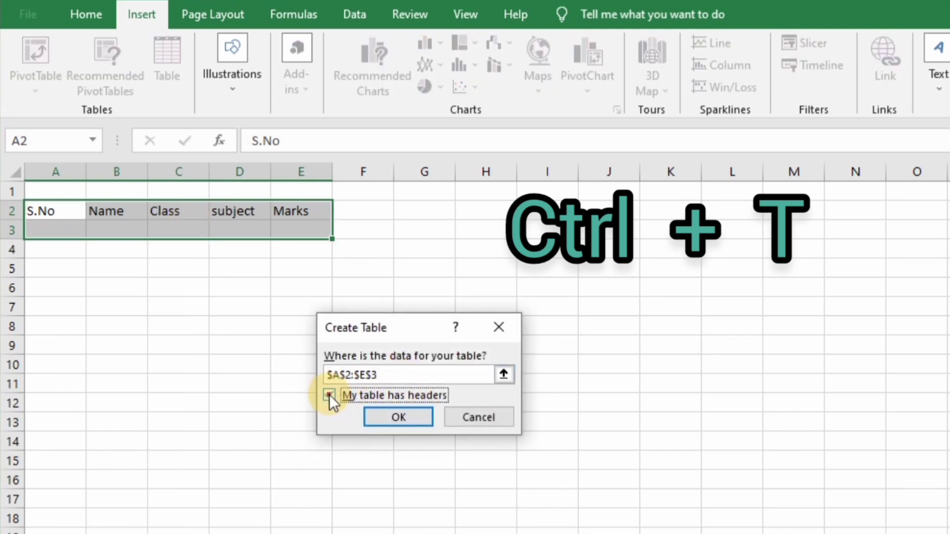
{"action": "left_click", "coordinate": [399, 417]}
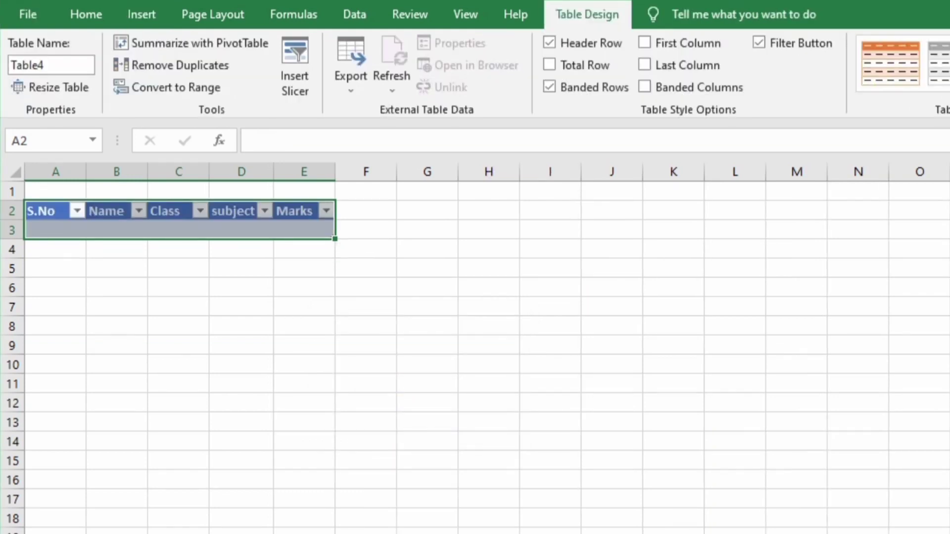
{"action": "left_click", "coordinate": [894, 66]}
Enter serial numbers 1 to 5 down column A starting at A3
{"action": "left_click", "coordinate": [63, 229]}
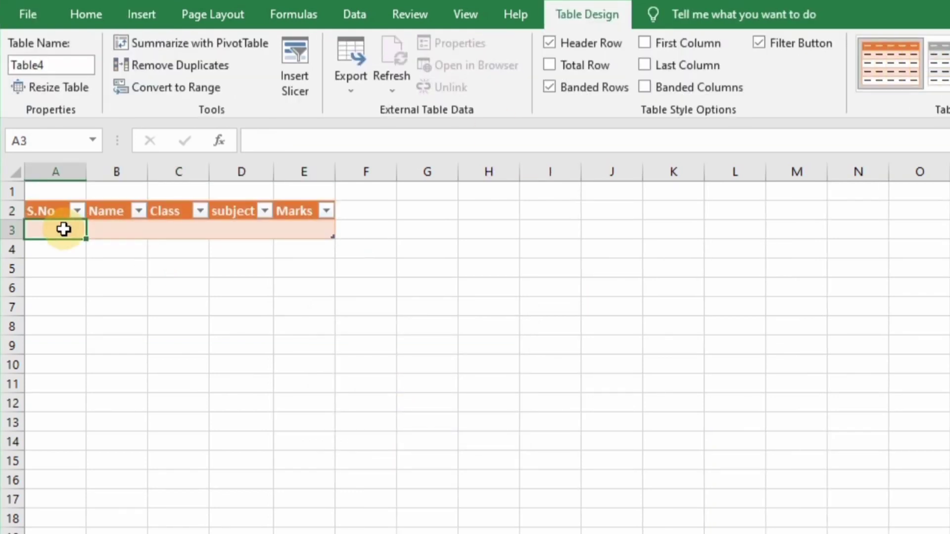
{"action": "type", "text": "1"}
{"action": "key", "text": "Return"}
{"action": "type", "text": "2"}
{"action": "key", "text": "Return"}
{"action": "type", "text": "3"}
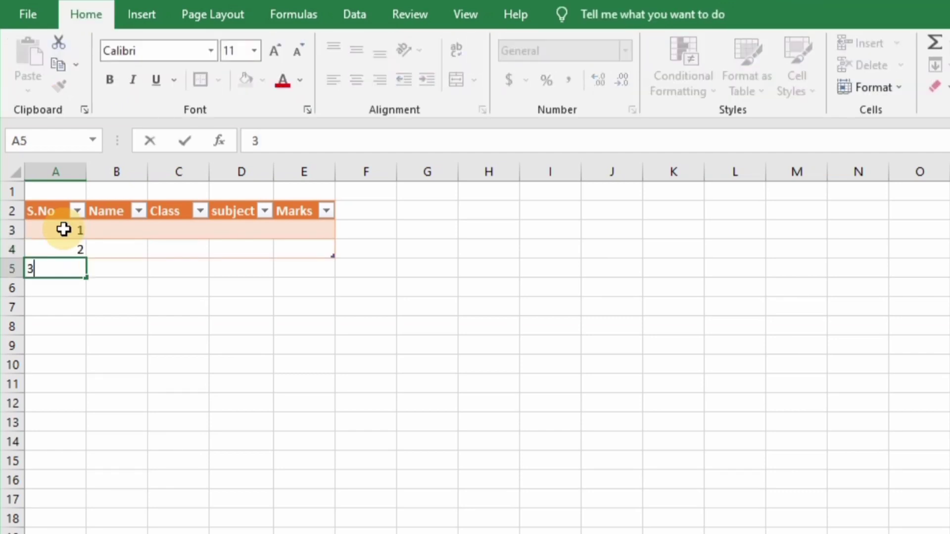
{"action": "key", "text": "Return"}
{"action": "key", "text": "Return"}
{"action": "type", "text": "4"}
{"action": "key", "text": "Up"}
{"action": "type", "text": "4"}
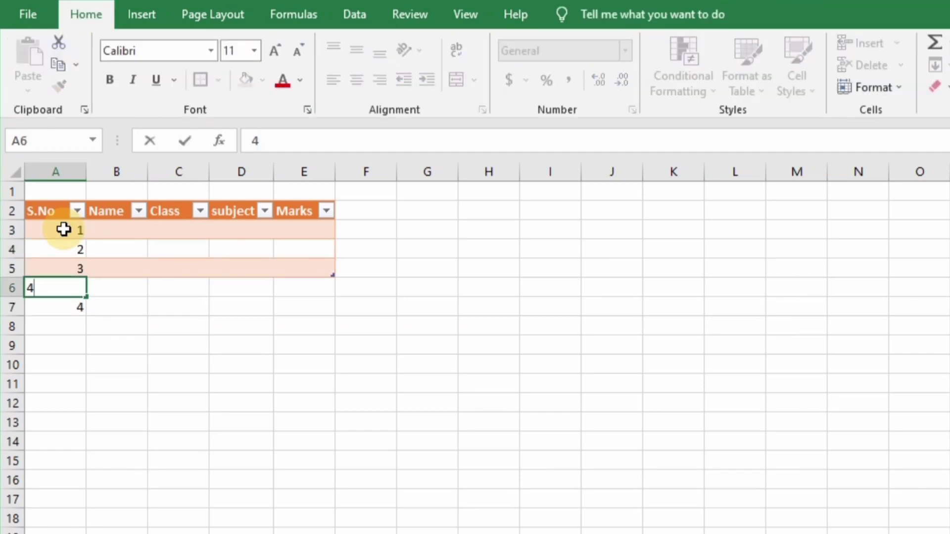
{"action": "key", "text": "Return"}
{"action": "type", "text": "5"}
{"action": "key", "text": "Return"}
Start entering student names in column B, beginning with Ashiq in B3
{"action": "left_click", "coordinate": [110, 231]}
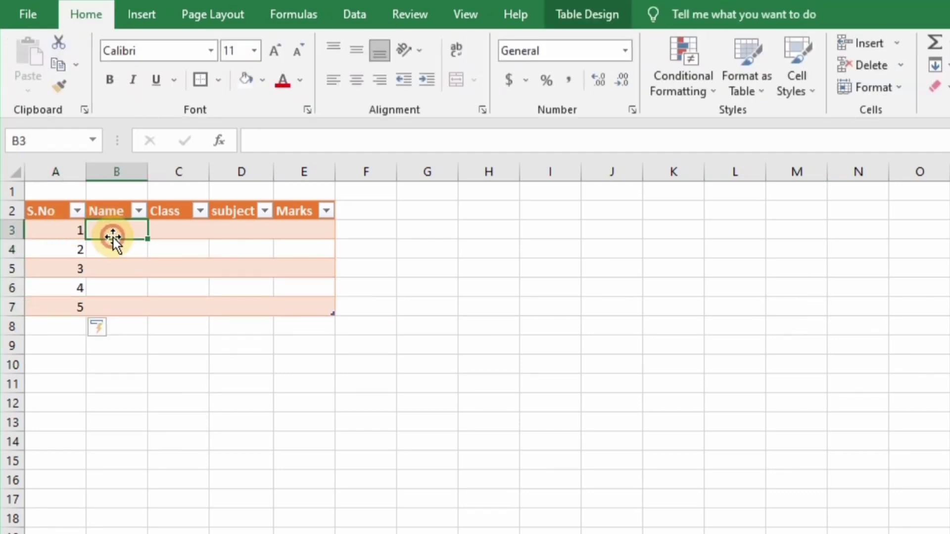
{"action": "type", "text": "Ashiq"}
{"action": "key", "text": "Return"}
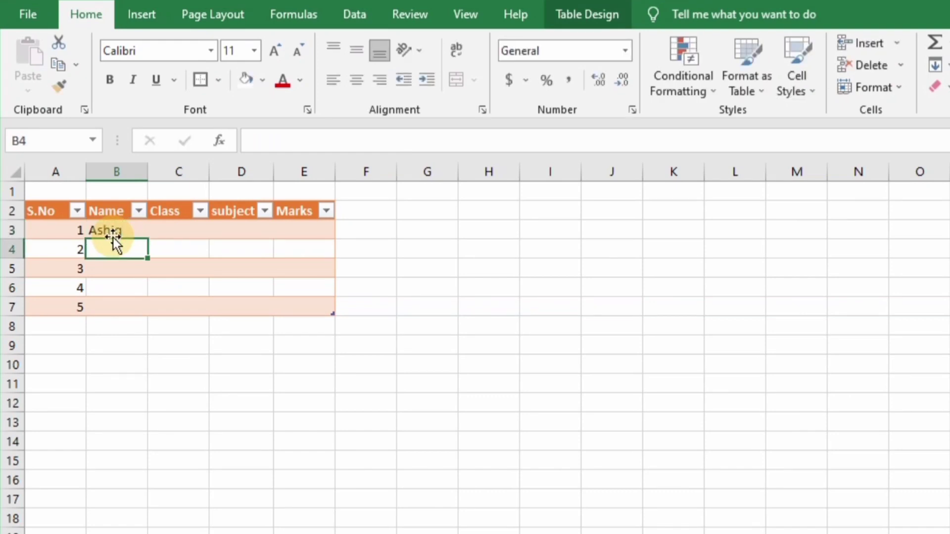
{"action": "type", "text": "rehman"}
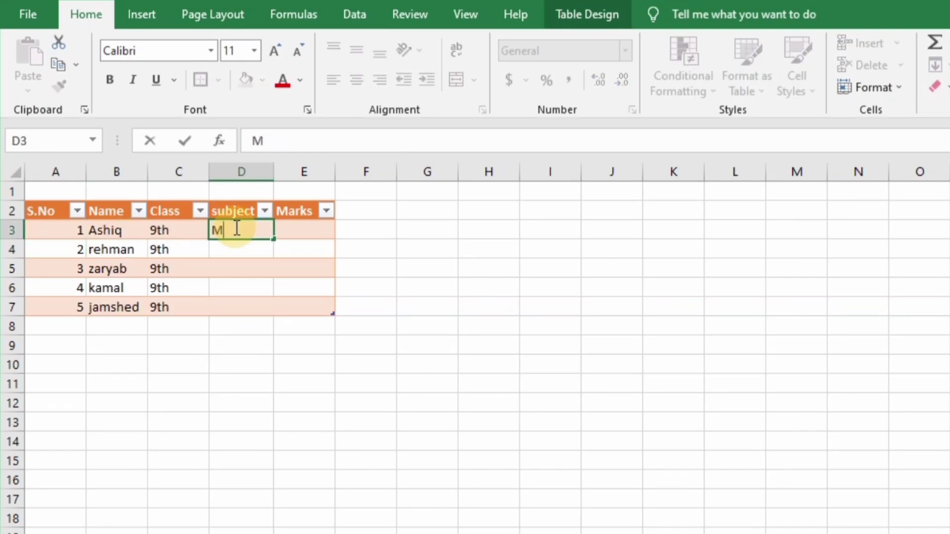
{"action": "type", "text": "athe"}
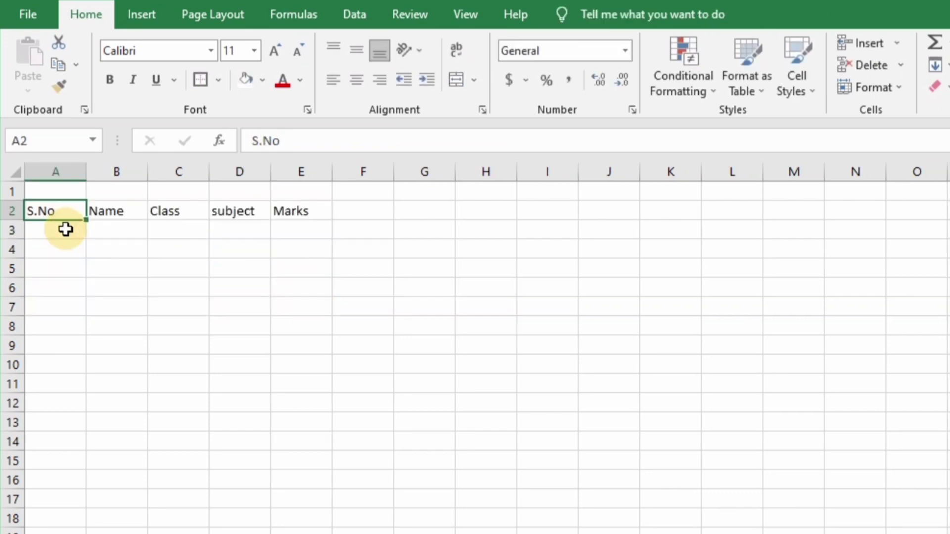
Create a formula-based conditional formatting rule =NOT(ISBLANK($A3)) with a relative row reference
{"action": "left_click", "coordinate": [666, 84]}
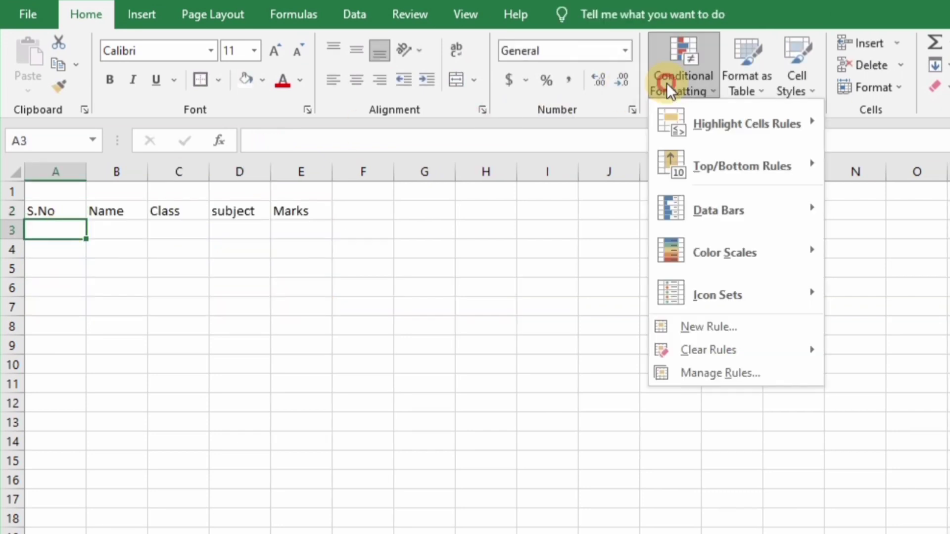
{"action": "left_click", "coordinate": [726, 331]}
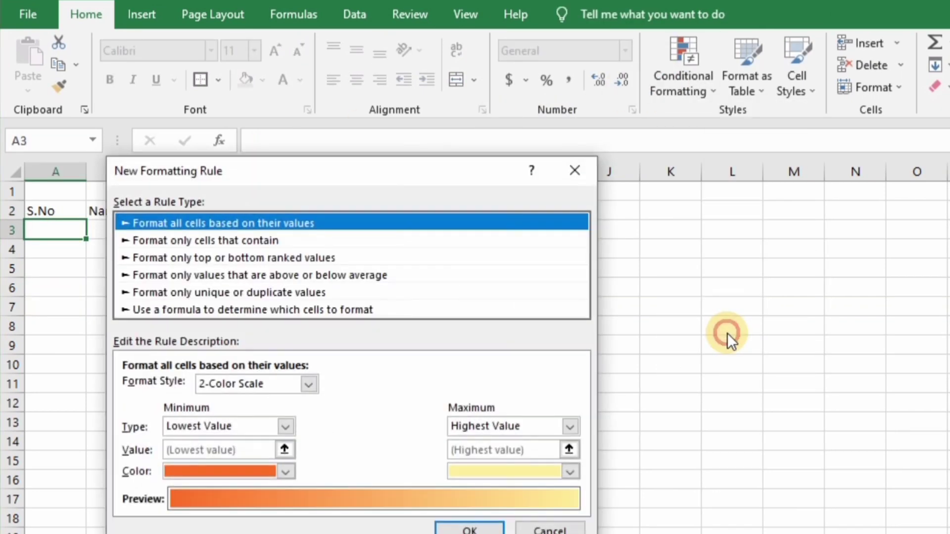
{"action": "left_click", "coordinate": [339, 311]}
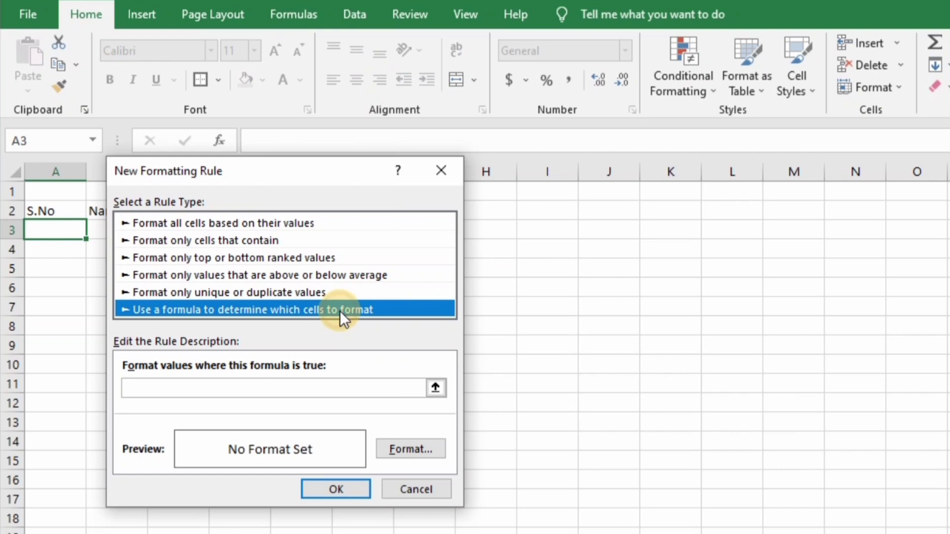
{"action": "left_click", "coordinate": [279, 386]}
{"action": "type", "text": "=not(isblank("}
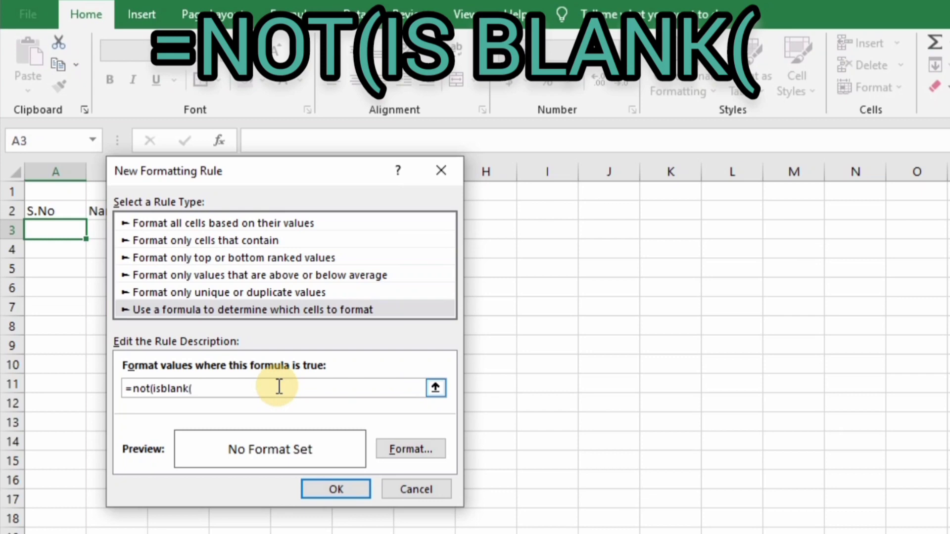
{"action": "left_click", "coordinate": [56, 230]}
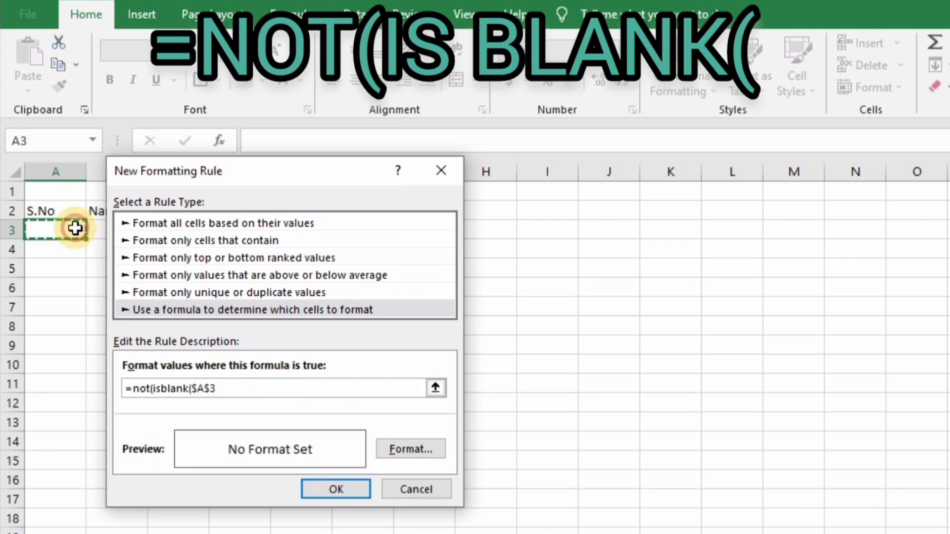
{"action": "left_click", "coordinate": [207, 389]}
{"action": "key", "text": "BackSpace"}
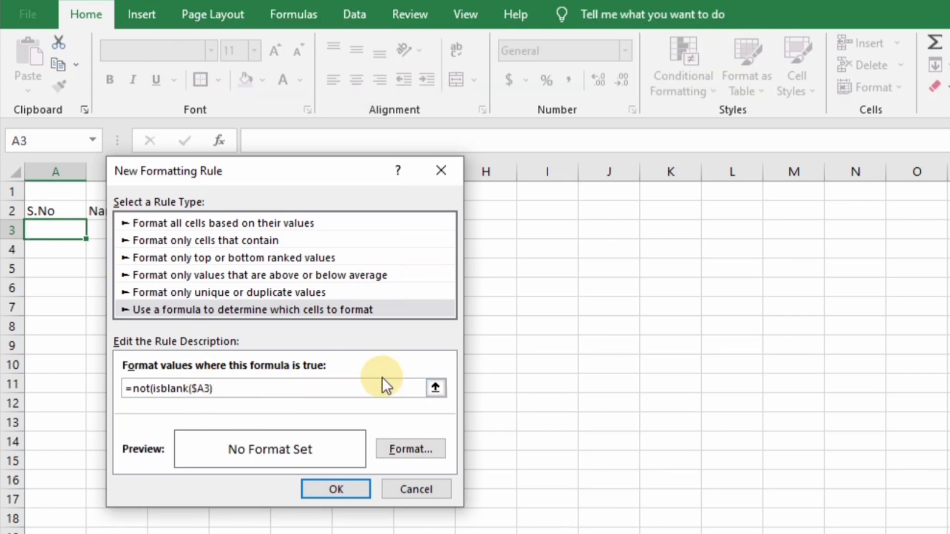
{"action": "type", "text": ")"}
Give the rule a blue fill, save it, and pick up A3's formatting with Format Painter
{"action": "left_click", "coordinate": [419, 449]}
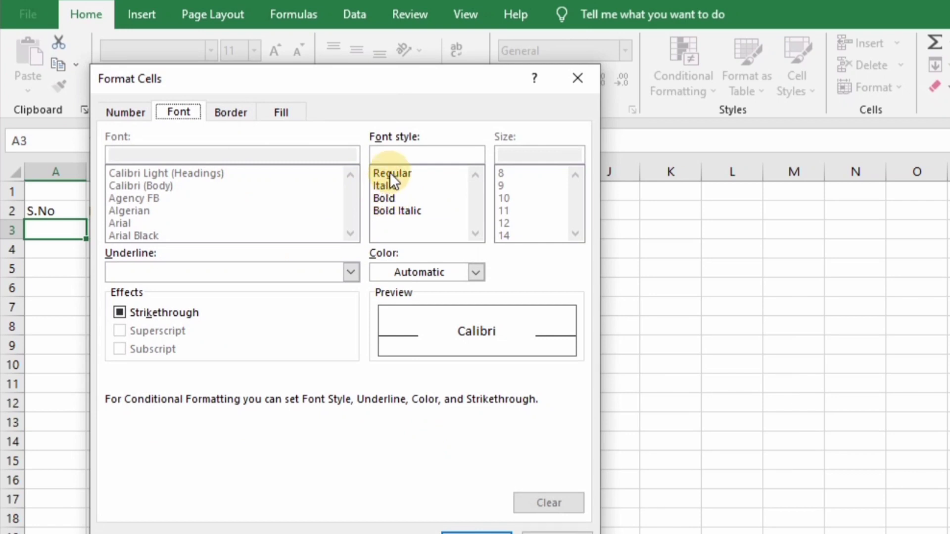
{"action": "left_click", "coordinate": [247, 112]}
{"action": "left_click", "coordinate": [286, 109]}
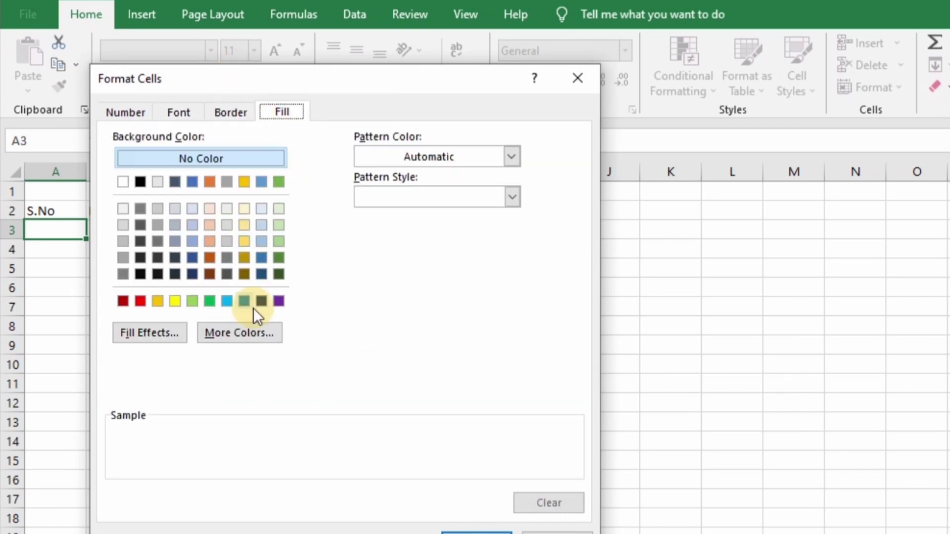
{"action": "left_click", "coordinate": [244, 300]}
{"action": "left_click", "coordinate": [477, 531]}
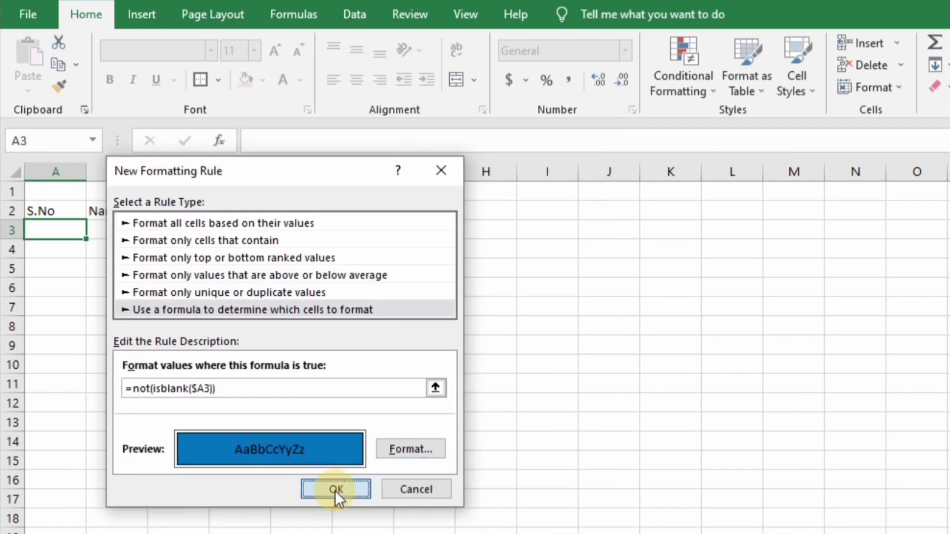
{"action": "left_click", "coordinate": [336, 490]}
{"action": "left_click", "coordinate": [60, 87]}
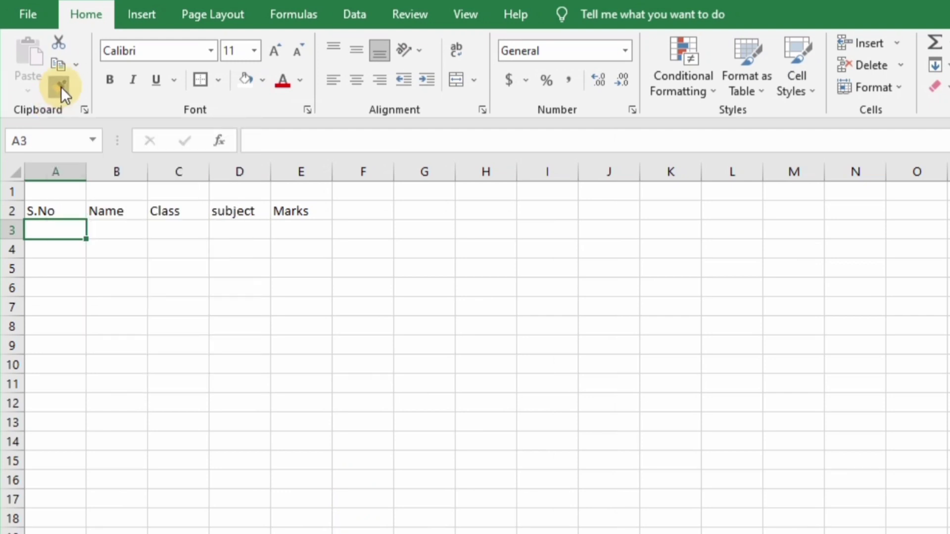
Paint the copied formatting over columns A–E and enter serial numbers 1 to 6 in column A
{"action": "mouse_move", "coordinate": [53, 206]}
{"action": "left_mouse_down"}
{"action": "mouse_move", "coordinate": [254, 257]}
{"action": "mouse_move", "coordinate": [293, 367]}
{"action": "mouse_move", "coordinate": [297, 530]}
{"action": "left_mouse_up"}
{"action": "scroll", "coordinate": [26, 194], "scroll_direction": "up", "scroll_amount": 10}
{"action": "left_click", "coordinate": [53, 226]}
{"action": "type", "text": "1"}
{"action": "key", "text": "Return"}
{"action": "type", "text": "2"}
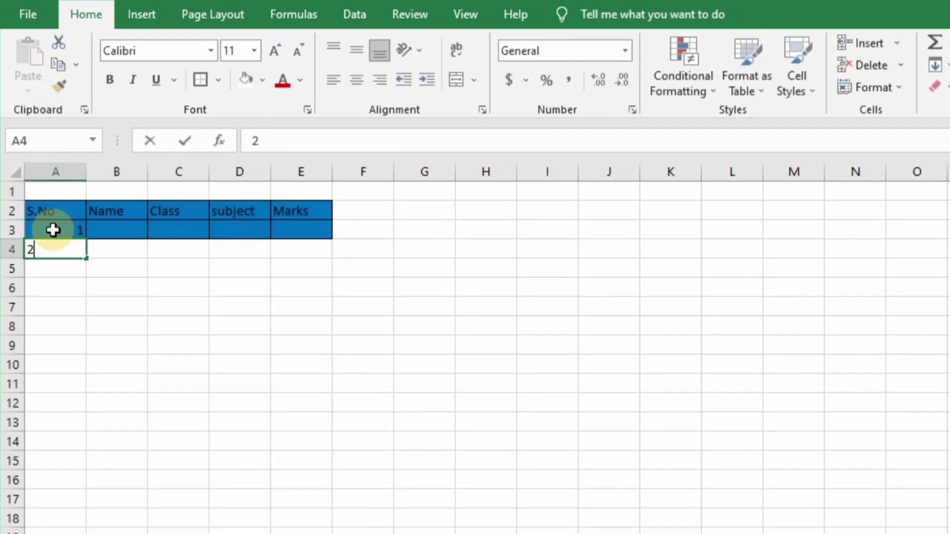
{"action": "key", "text": "Return"}
{"action": "type", "text": "3 4 5 6"}
Enter the names kamal, sabir and jamshed in column B and make the text bold
{"action": "left_click", "coordinate": [113, 229]}
{"action": "type", "text": "kama"}
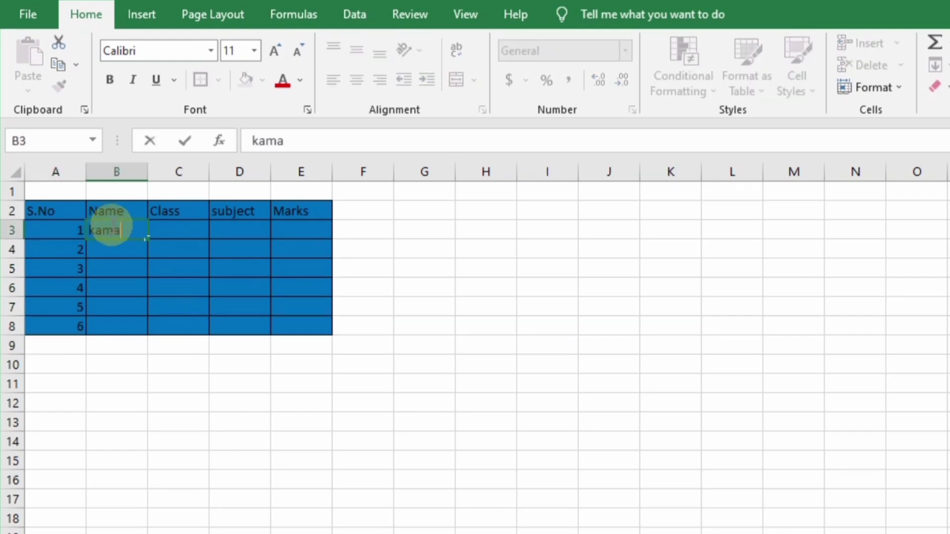
{"action": "type", "text": "l"}
{"action": "key", "text": "Return"}
{"action": "type", "text": "sabir"}
{"action": "key", "text": "Return"}
{"action": "type", "text": "jamsh"}
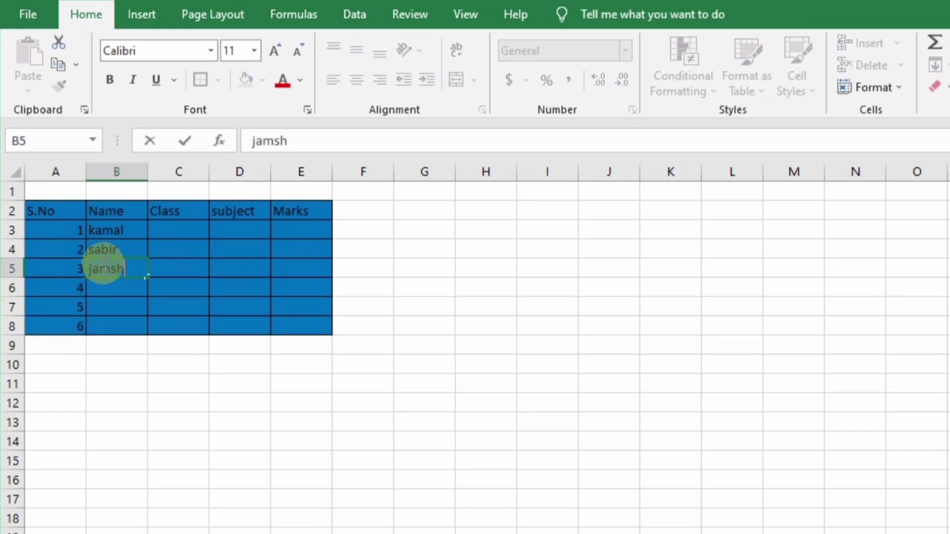
{"action": "type", "text": "ed"}
{"action": "key", "text": "Return"}
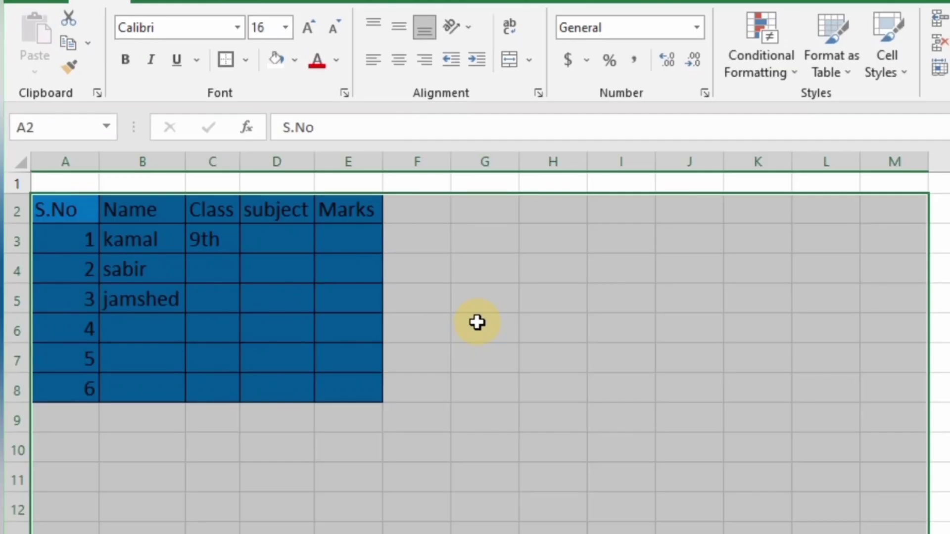
{"action": "key", "text": "ctrl+b"}
{"action": "left_click", "coordinate": [409, 312]}
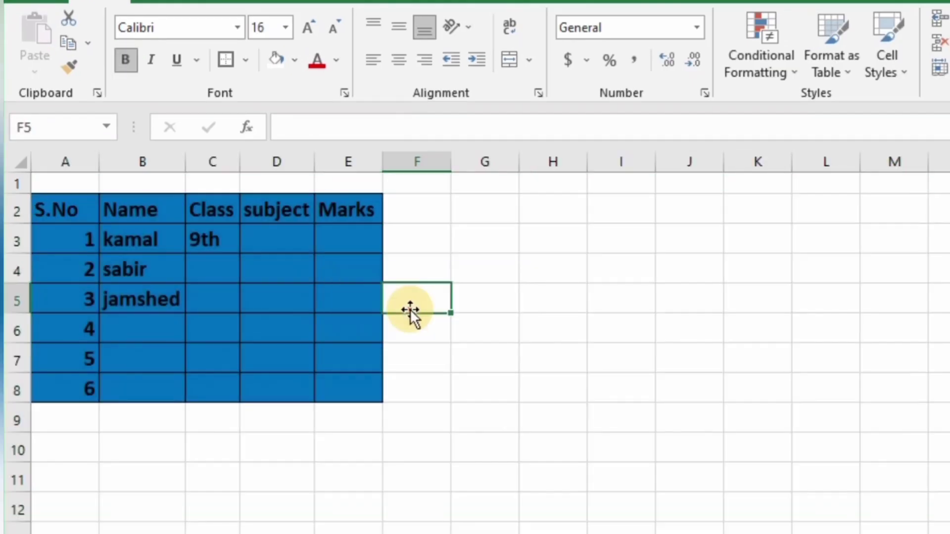
Type 9th into C3 and check the entry without changing it
{"action": "left_click", "coordinate": [216, 242]}
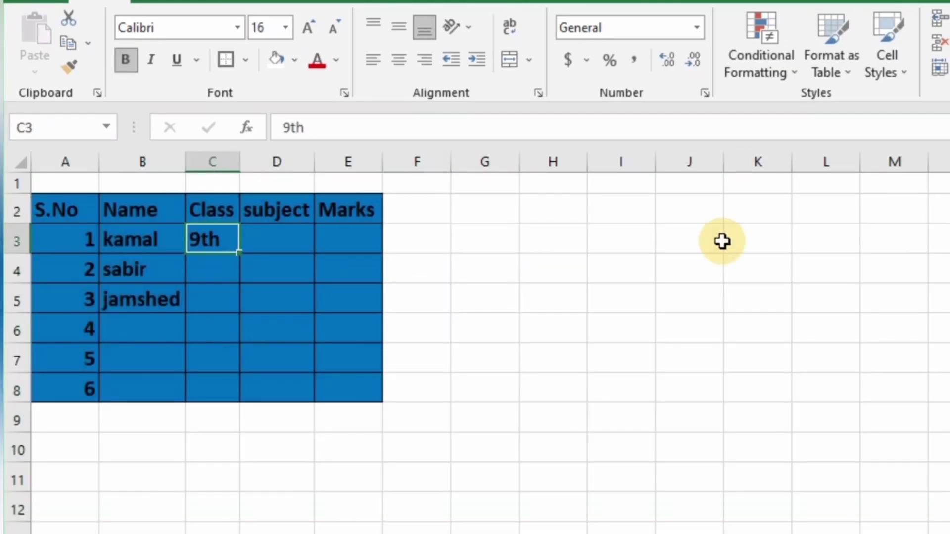
{"action": "type", "text": "9th"}
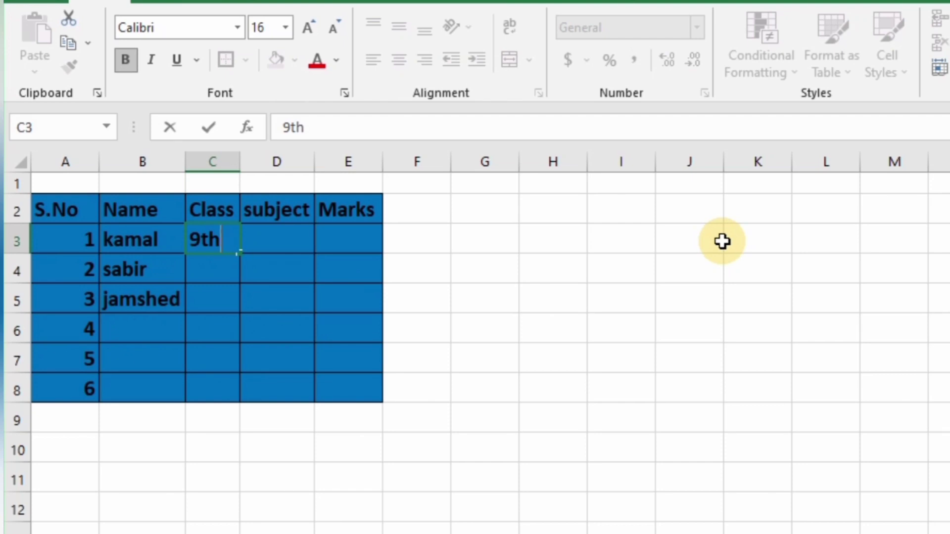
{"action": "key", "text": "Return"}
{"action": "key", "text": "Up"}
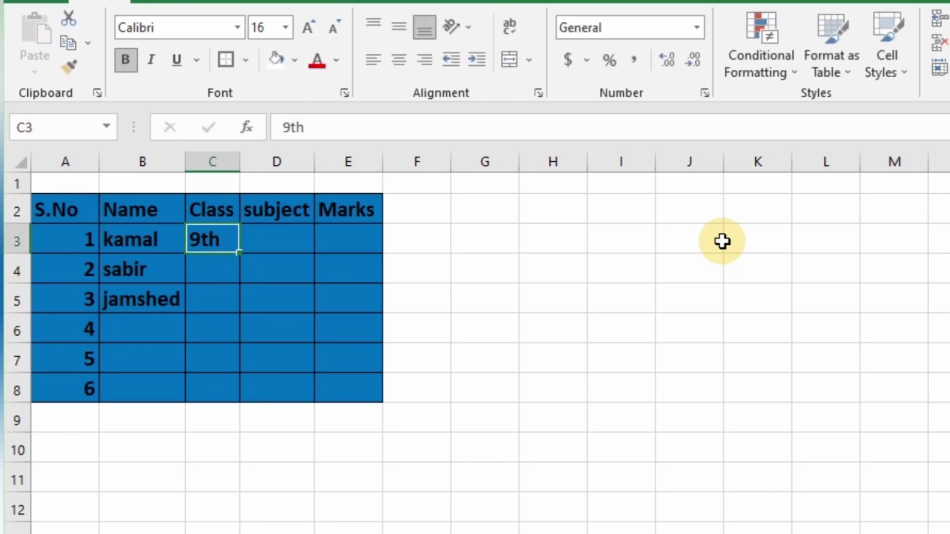
{"action": "key", "text": "F2"}
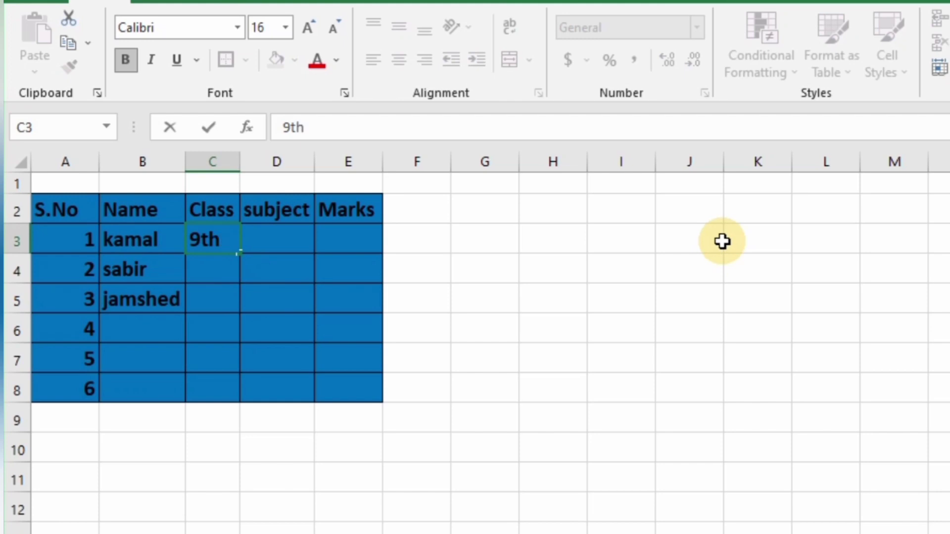
{"action": "key", "text": "Escape"}
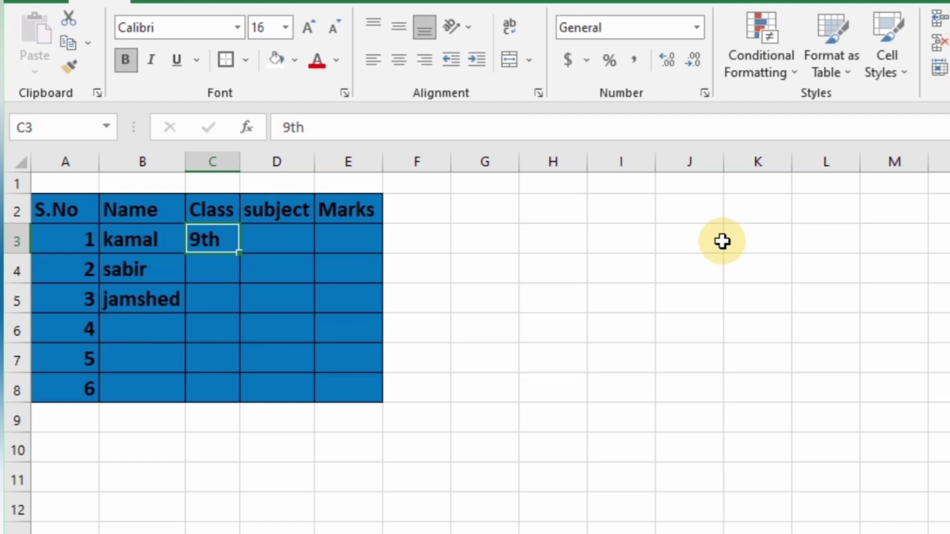
Fill 9th down C3:C8 and paste a copy of it into K4
{"action": "key", "text": "shift+Down"}
{"action": "key", "text": "shift+Down"}
{"action": "key", "text": "shift+Down"}
{"action": "key", "text": "shift+Down"}
{"action": "key", "text": "shift+Down"}
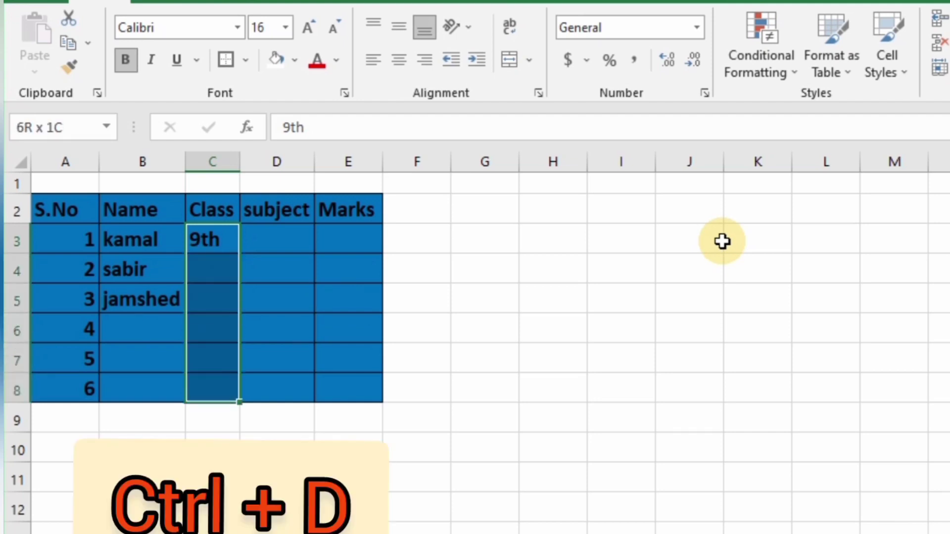
{"action": "key", "text": "ctrl+d"}
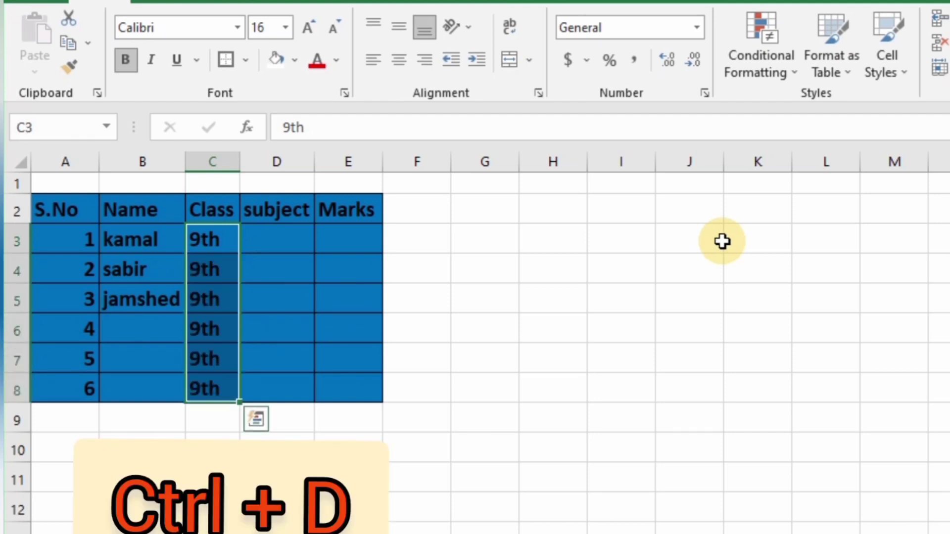
{"action": "key", "text": "Right"}
{"action": "key", "text": "Left"}
{"action": "key", "text": "ctrl+c"}
{"action": "key", "text": "Right"}
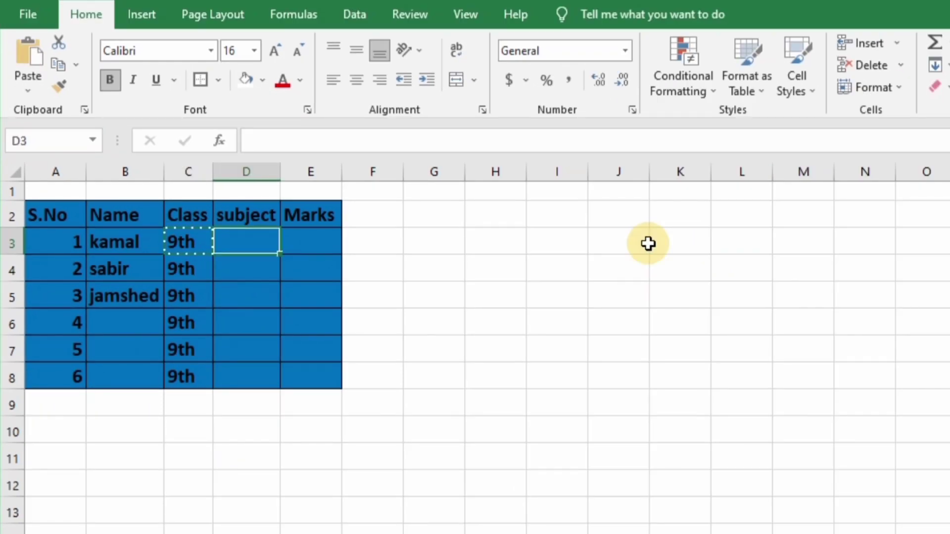
{"action": "left_click", "coordinate": [648, 243]}
{"action": "key", "text": "Down"}
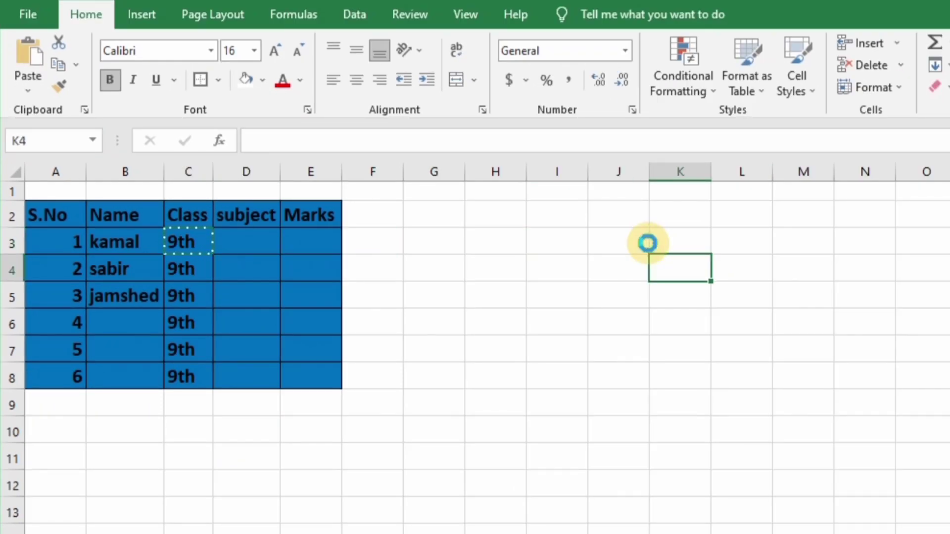
{"action": "key", "text": "ctrl+v"}
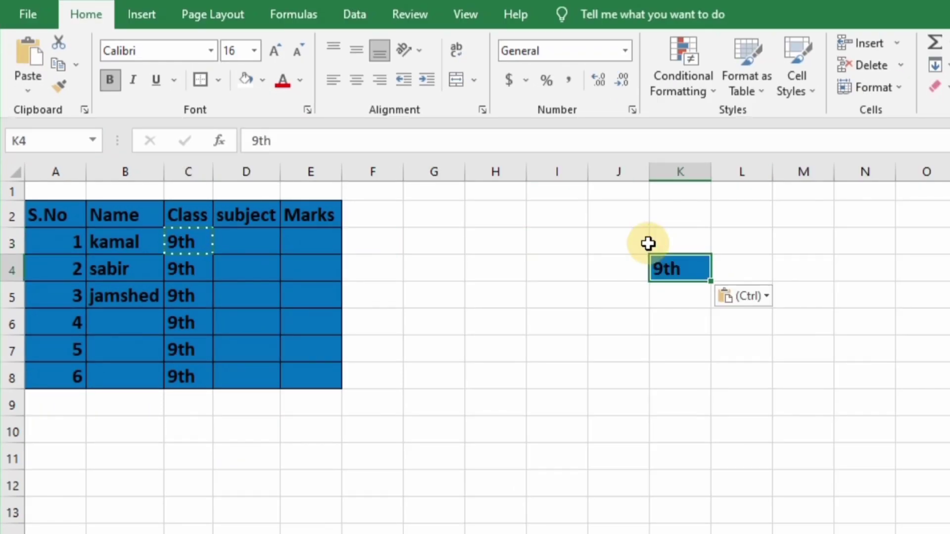
Fill 9th from K4 right across L4:P4 and left into G4:J4
{"action": "key", "text": "shift+Right"}
{"action": "key", "text": "shift+Right"}
{"action": "key", "text": "shift+Right"}
{"action": "key", "text": "shift+Right"}
{"action": "key", "text": "shift+Right"}
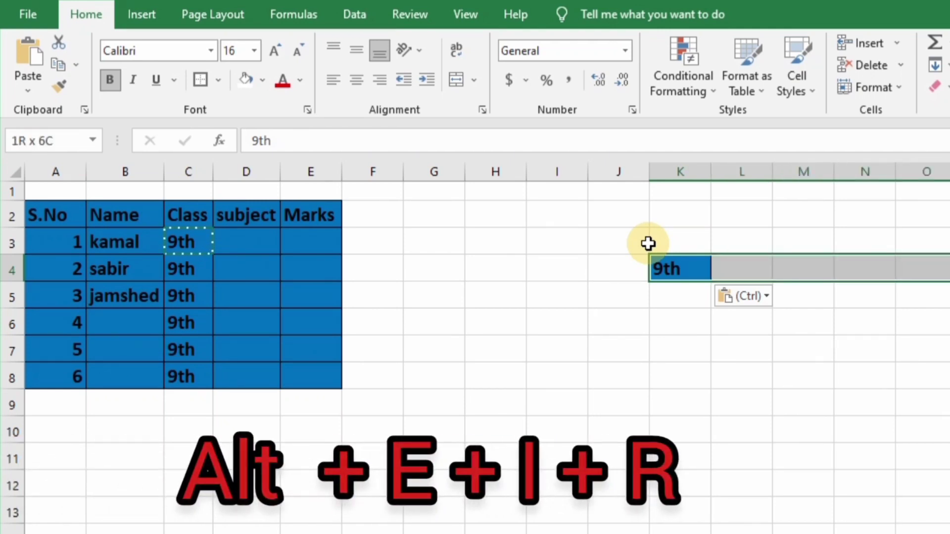
{"action": "key", "text": "alt+e"}
{"action": "key", "text": "i"}
{"action": "key", "text": "r"}
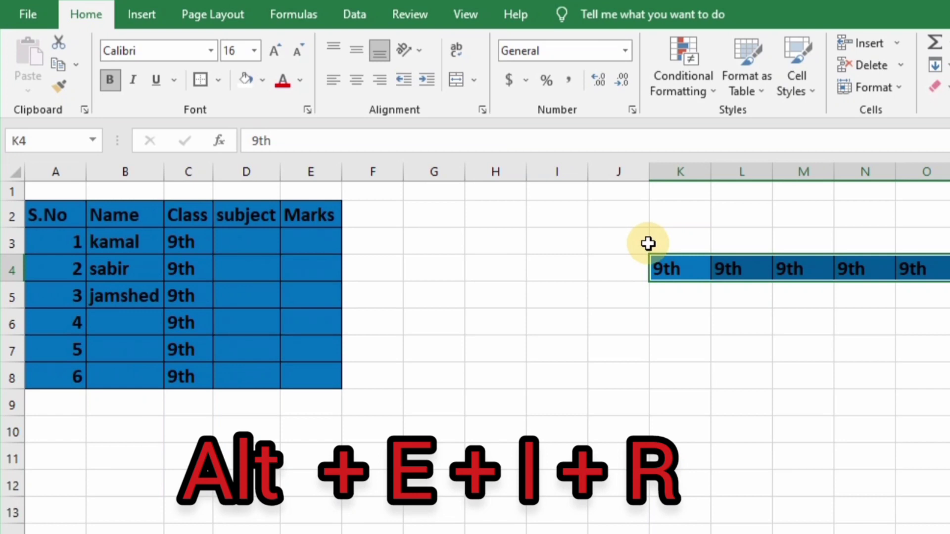
{"action": "key", "text": "Down"}
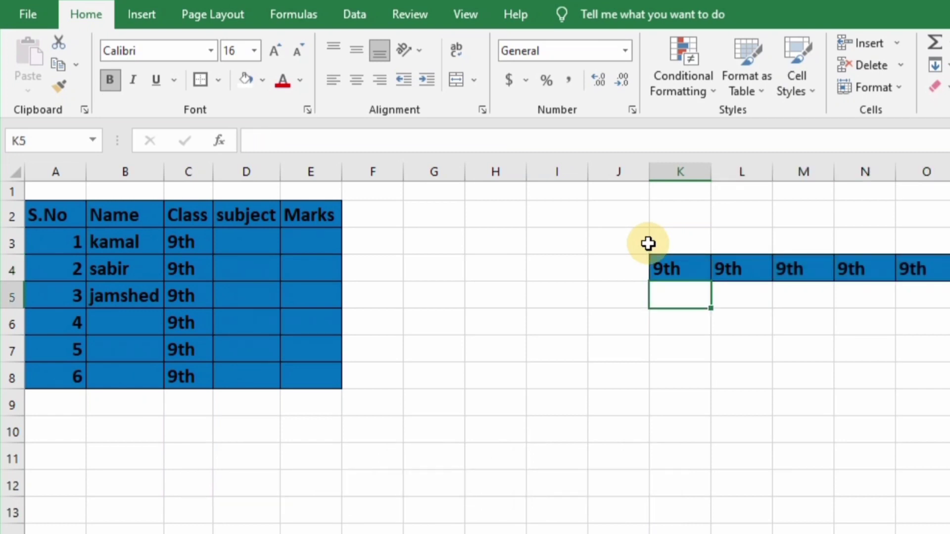
{"action": "key", "text": "Up"}
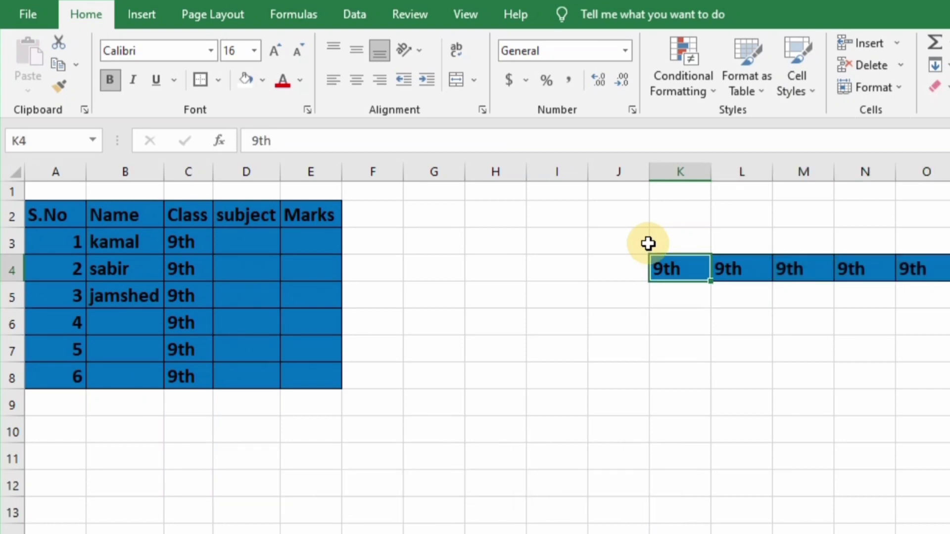
{"action": "key", "text": "shift+Left"}
{"action": "key", "text": "shift+Left"}
{"action": "key", "text": "shift+Left"}
{"action": "key", "text": "shift+Left"}
{"action": "key", "text": "shift+Left"}
{"action": "key", "text": "shift+Left"}
{"action": "key", "text": "shift+Right"}
{"action": "key", "text": "shift+Right"}
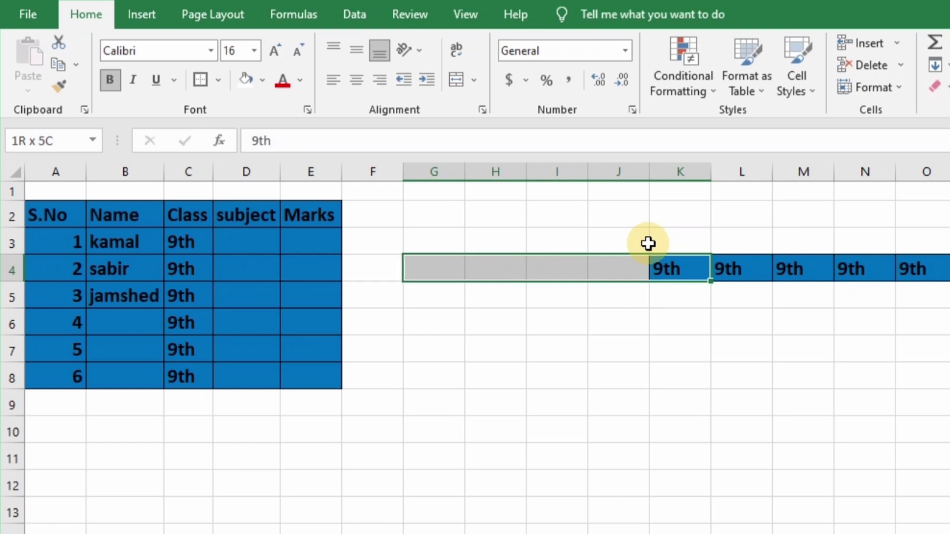
{"action": "key", "text": "alt+e"}
{"action": "key", "text": "i"}
{"action": "key", "text": "l"}
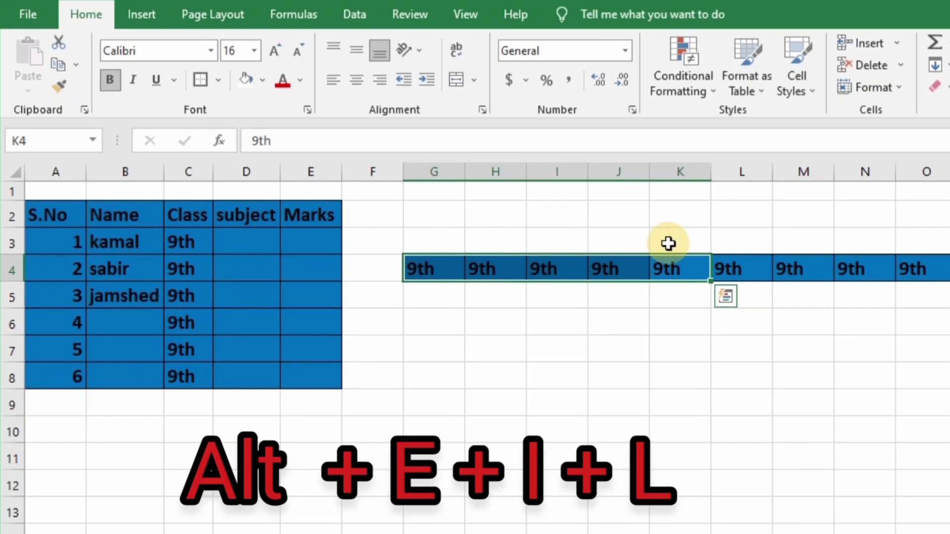
Fill 9th from K4 up into K2:K3 and down column K to K12
{"action": "left_click_drag", "start_coordinate": [675, 264], "coordinate": [681, 202]}
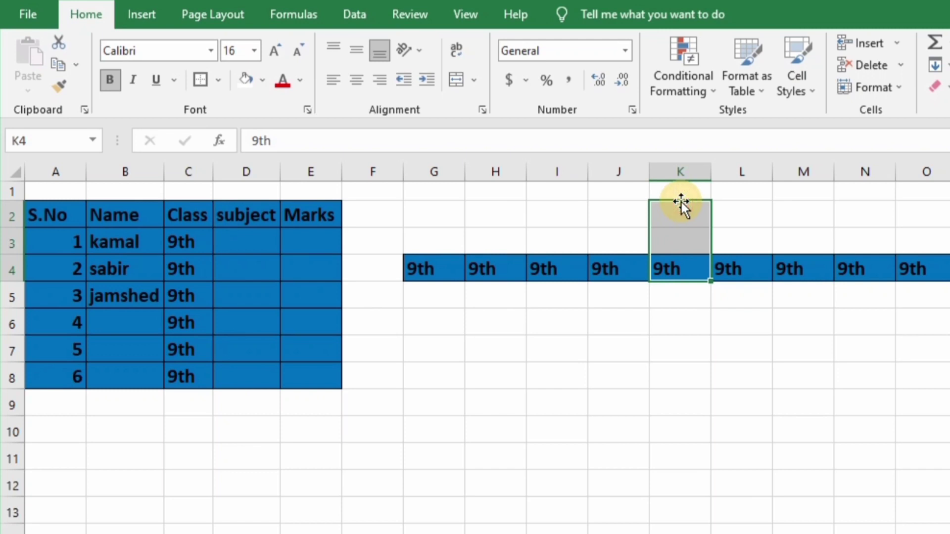
{"action": "key", "text": "alt"}
{"action": "key", "text": "e"}
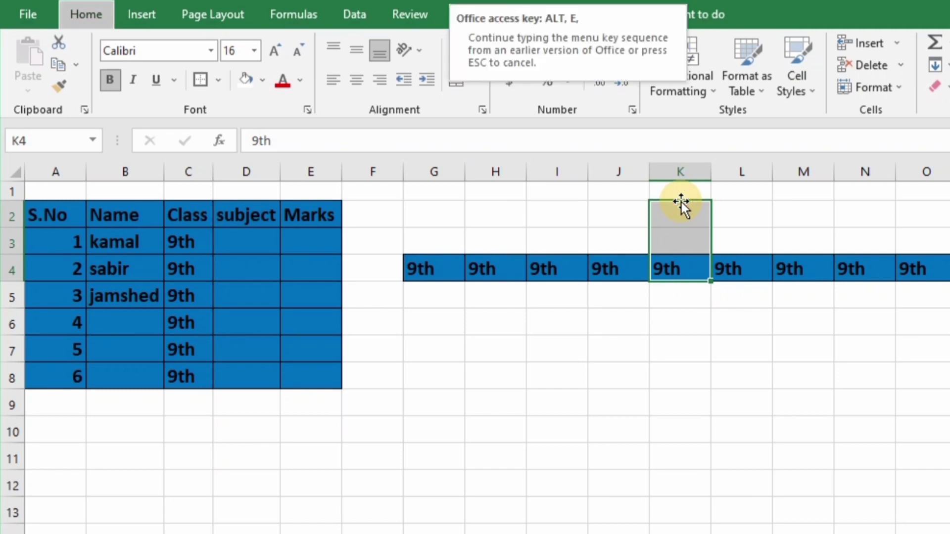
{"action": "key", "text": "i"}
{"action": "key", "text": "u"}
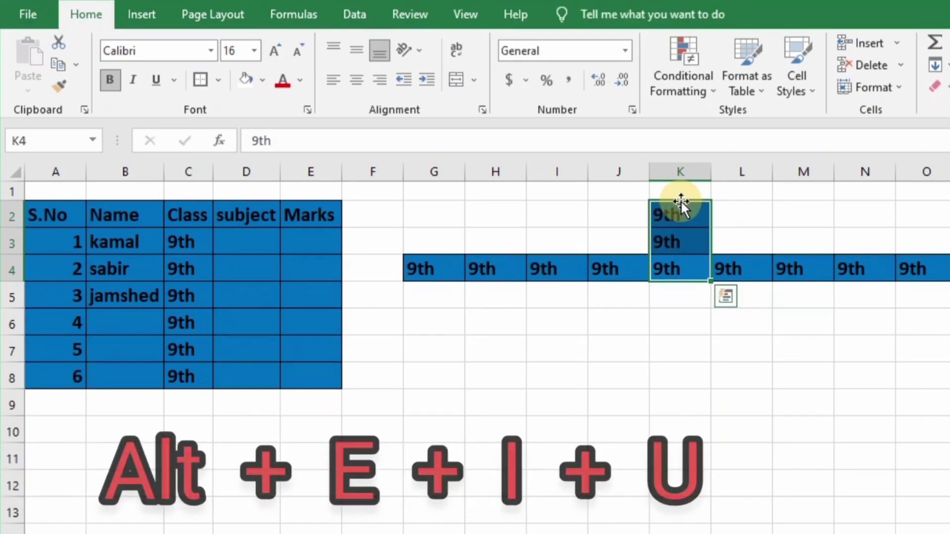
{"action": "key", "text": "Down"}
{"action": "key", "text": "Up"}
{"action": "key", "text": "shift+Down"}
{"action": "key", "text": "shift+Down"}
{"action": "key", "text": "shift+Down"}
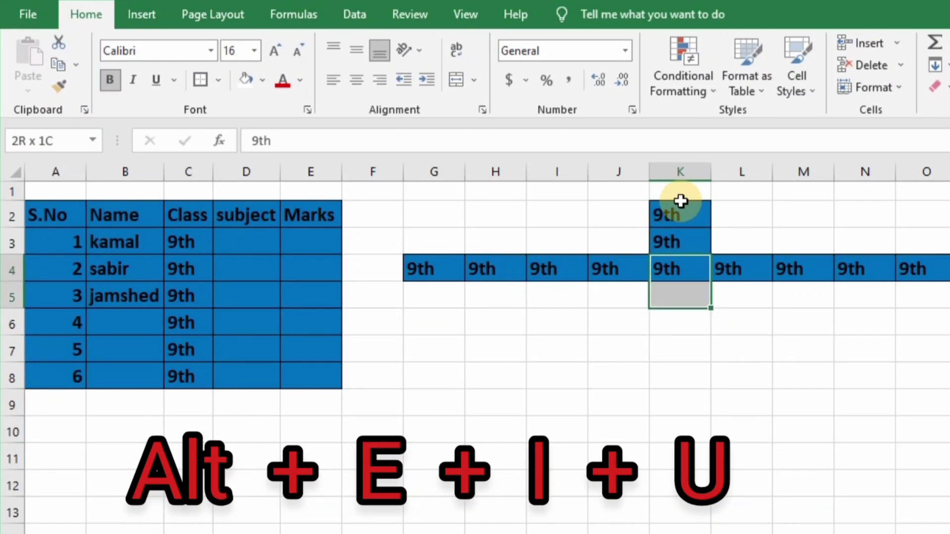
{"action": "key", "text": "shift+Down"}
{"action": "key", "text": "shift+Down"}
{"action": "key", "text": "shift+Down"}
{"action": "key", "text": "shift+Down"}
{"action": "key", "text": "shift+Down"}
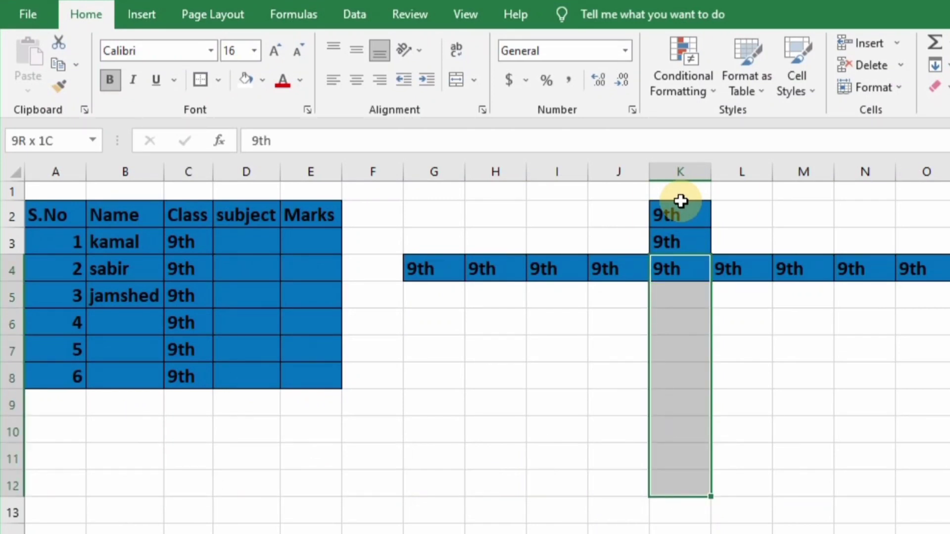
{"action": "key", "text": "ctrl+d"}
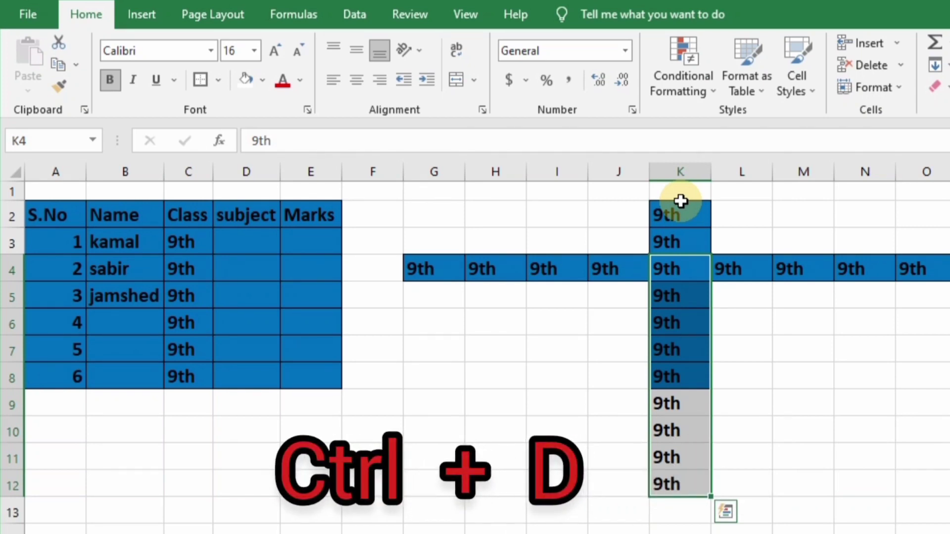
Select row 8, then clear the selection and move to cell L7
{"action": "left_click", "coordinate": [670, 395]}
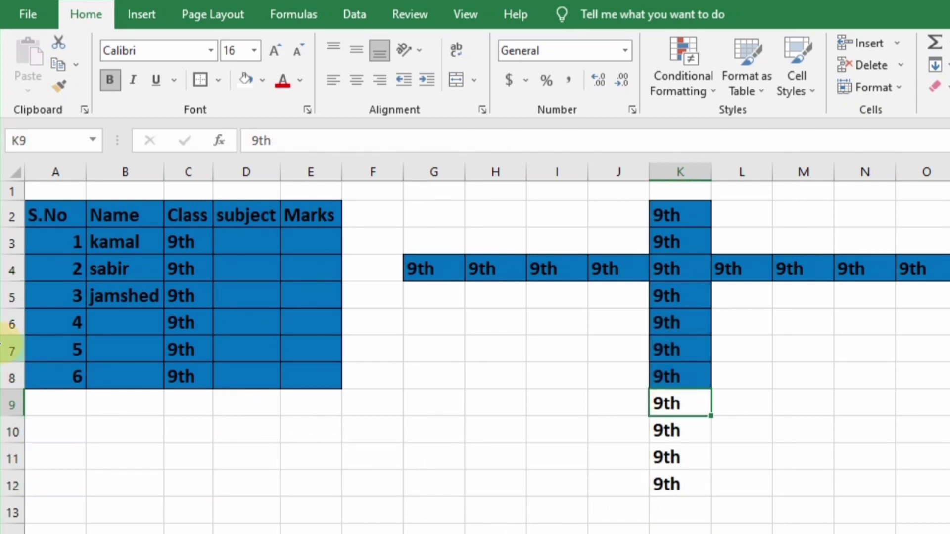
{"action": "left_click", "coordinate": [11, 377]}
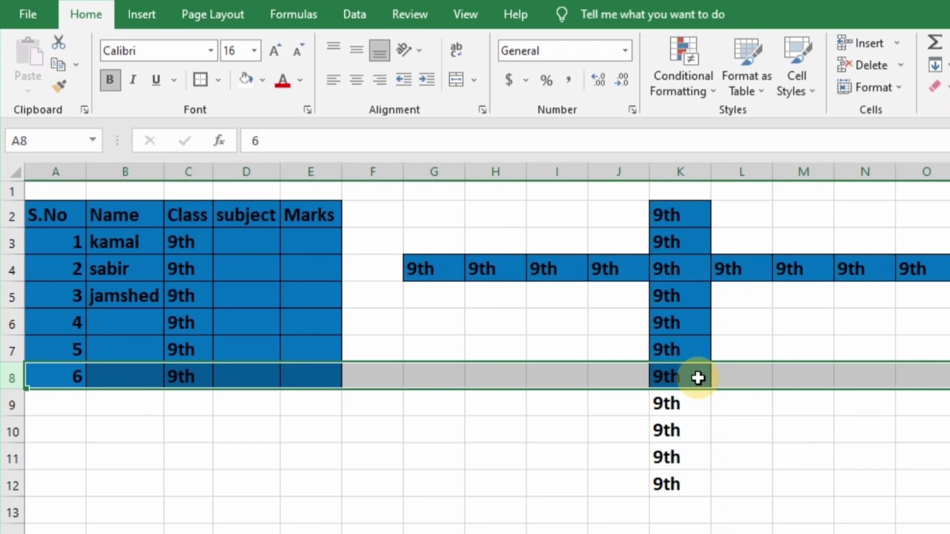
{"action": "left_click", "coordinate": [625, 342]}
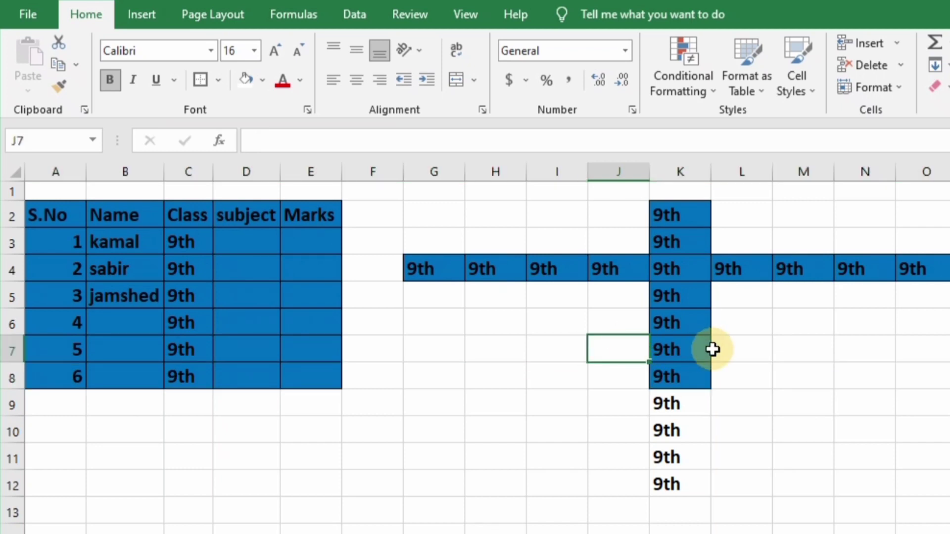
{"action": "left_click", "coordinate": [731, 353]}
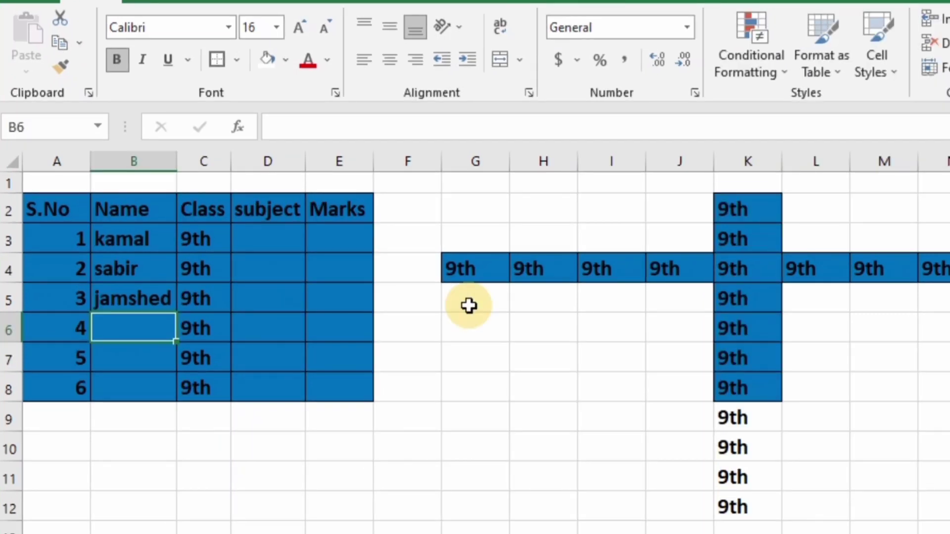
Enter the names Ayaz, kareem and Irshed in B6 to B8
{"action": "type", "text": "Ayaz"}
{"action": "key", "text": "Return"}
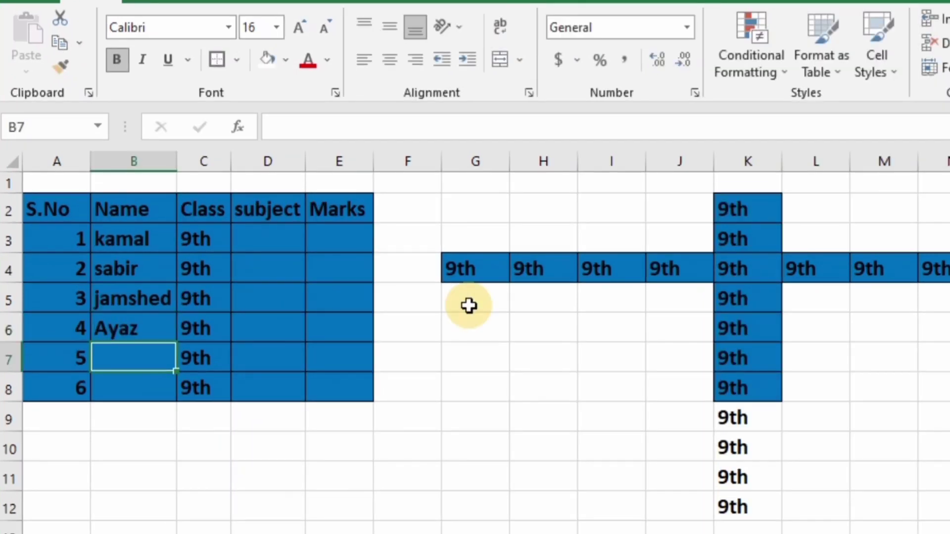
{"action": "type", "text": "kareem"}
{"action": "key", "text": "Return"}
{"action": "type", "text": "Irshed"}
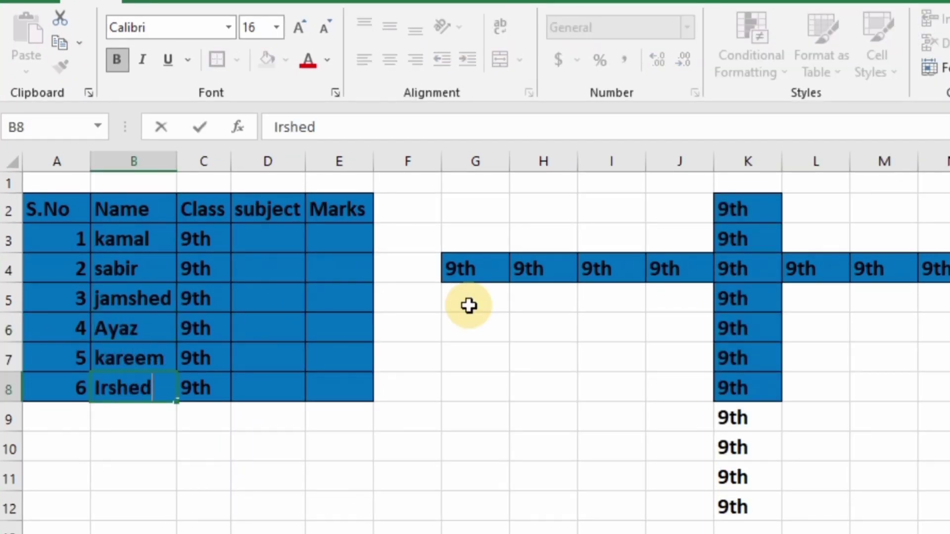
{"action": "key", "text": "Return"}
Add row 9 with serial 7, name Zameen and class 9th
{"action": "key", "text": "Left"}
{"action": "type", "text": "7"}
{"action": "key", "text": "Tab"}
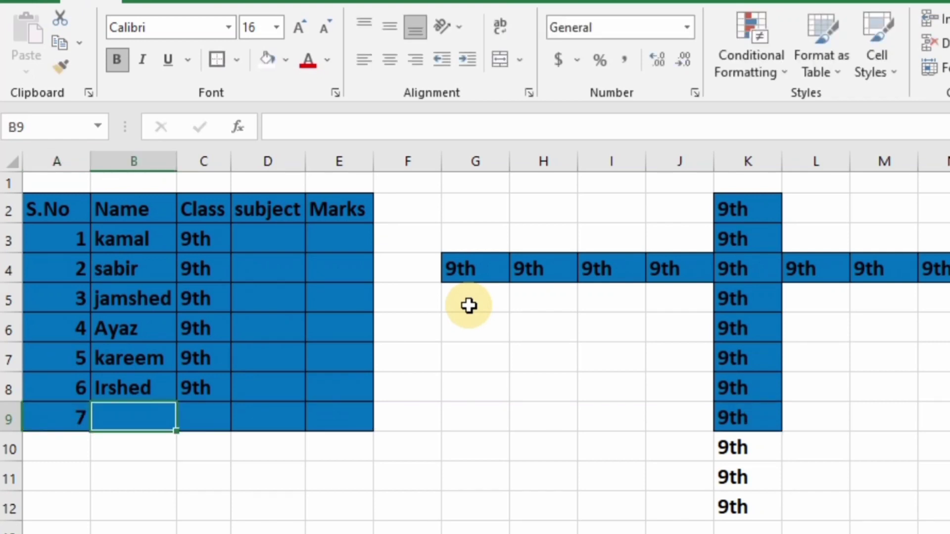
{"action": "type", "text": "Zameen"}
{"action": "key", "text": "Return"}
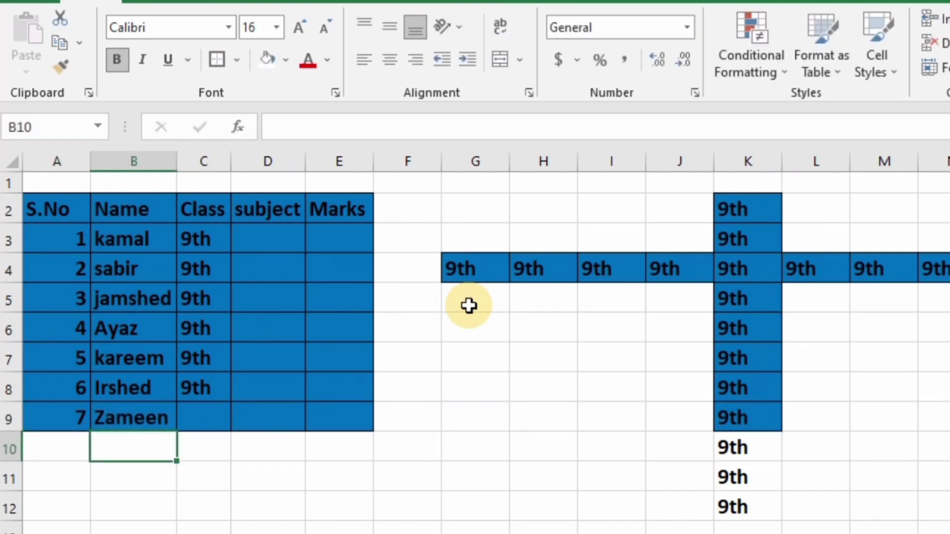
{"action": "key", "text": "Up"}
{"action": "key", "text": "Right"}
{"action": "type", "text": "9th"}
{"action": "key", "text": "Left"}
{"action": "key", "text": "Left"}
{"action": "key", "text": "Down"}
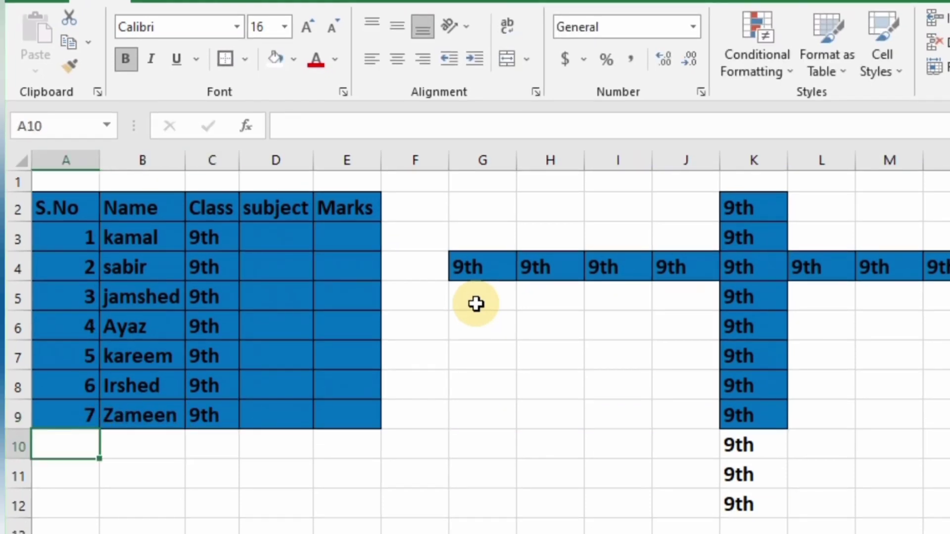
{"action": "type", "text": "E"}
{"action": "key", "text": "BackSpace"}
{"action": "type", "text": "8"}
{"action": "key", "text": "Tab"}
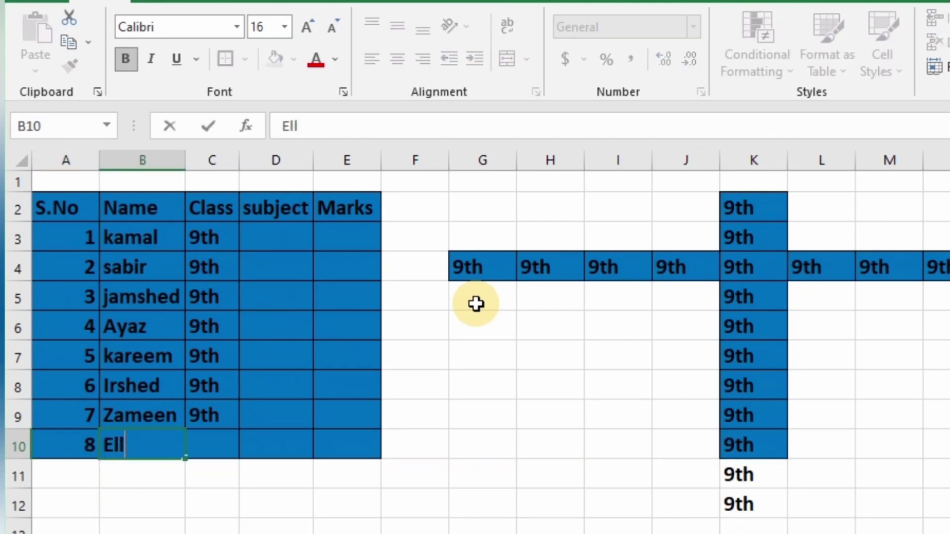
{"action": "key", "text": "Return"}
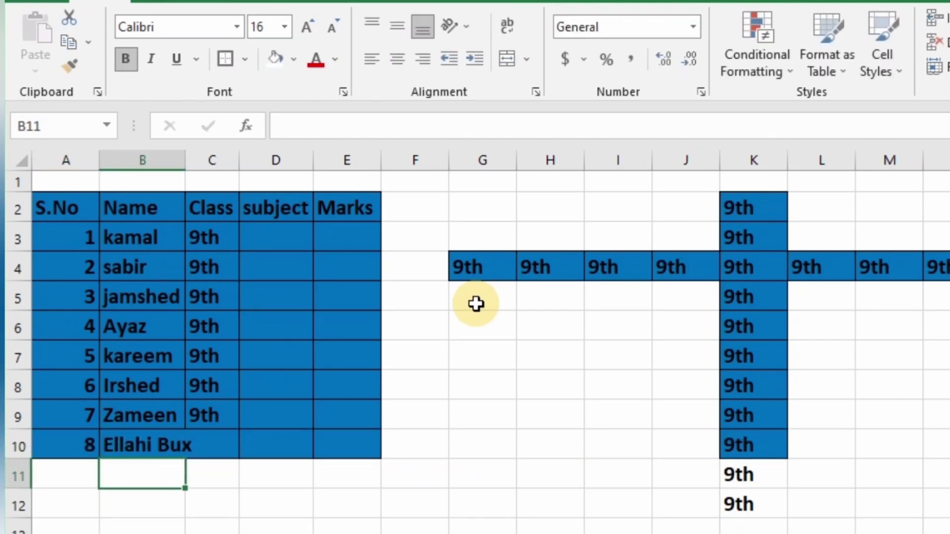
{"action": "left_click", "coordinate": [90, 443]}
{"action": "key", "text": "Down"}
{"action": "type", "text": "R"}
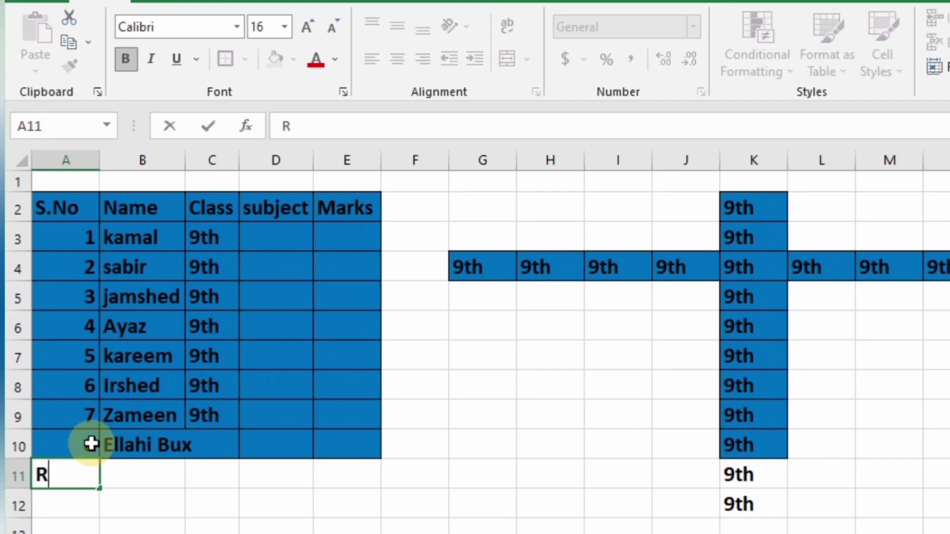
{"action": "type", "text": "amazan"}
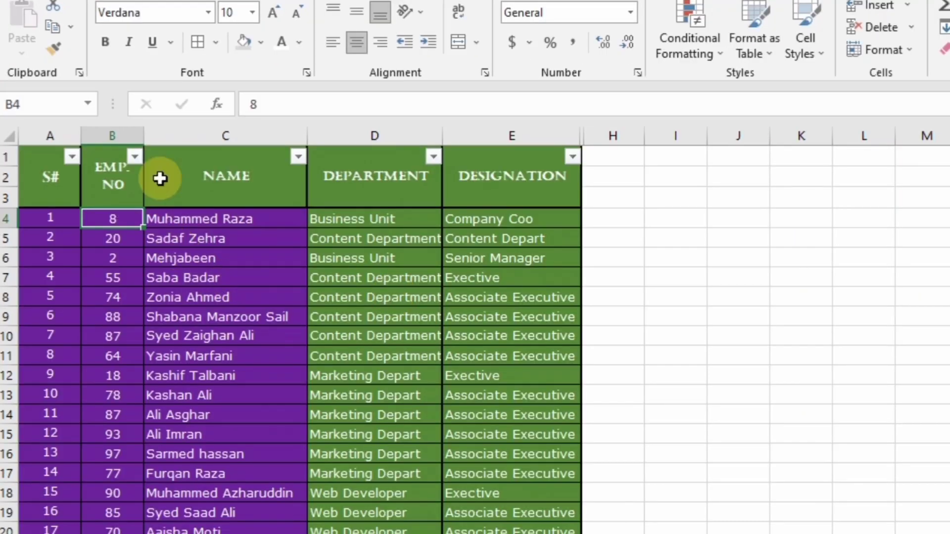
{"action": "left_click", "coordinate": [430, 155]}
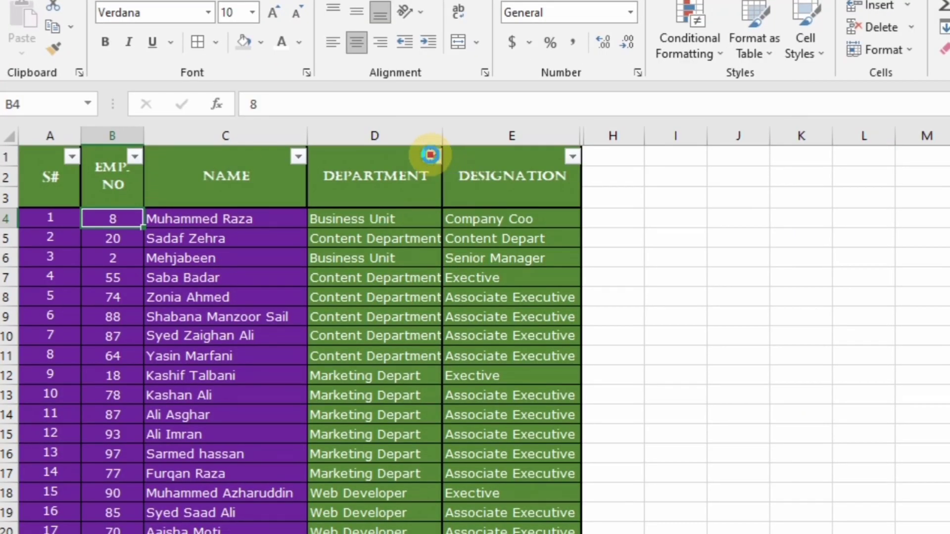
{"action": "left_click", "coordinate": [249, 374]}
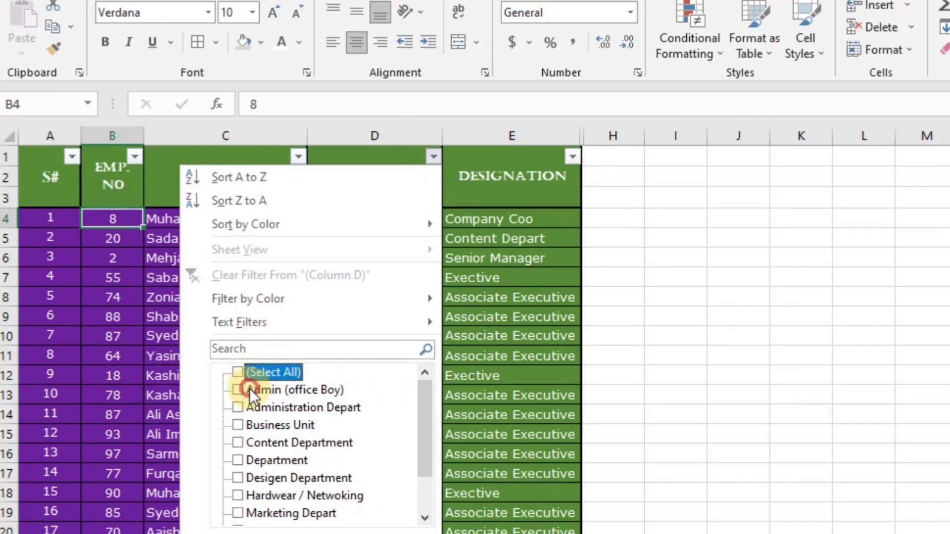
{"action": "left_click", "coordinate": [237, 513]}
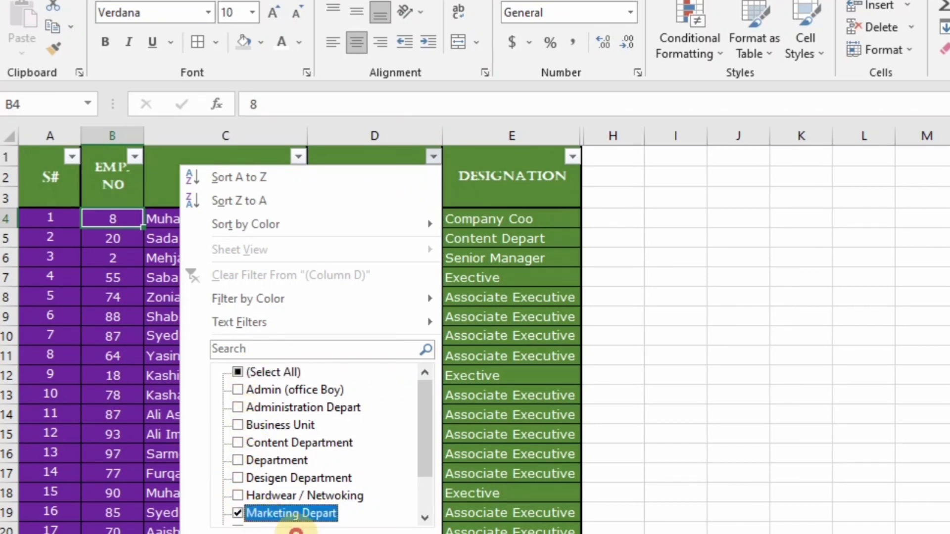
{"action": "left_click", "coordinate": [317, 533]}
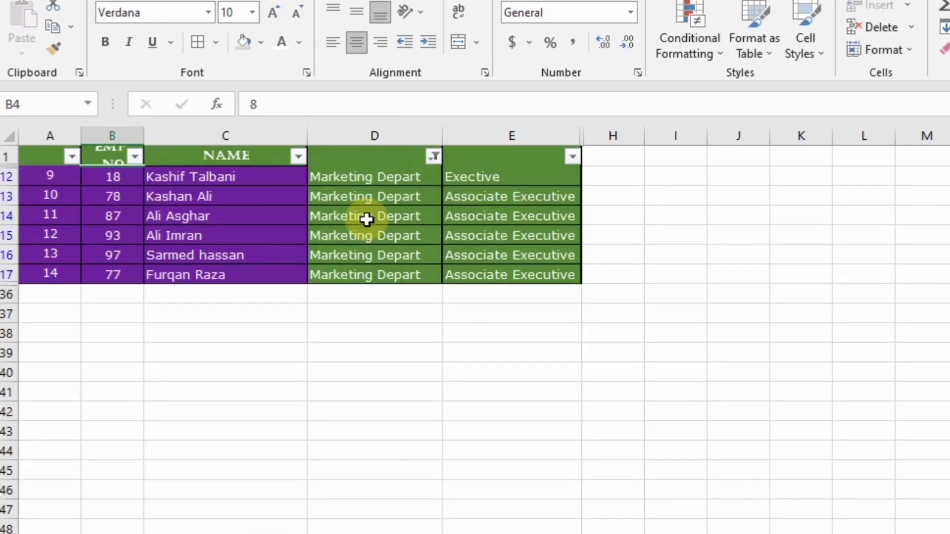
{"action": "left_click", "coordinate": [435, 159]}
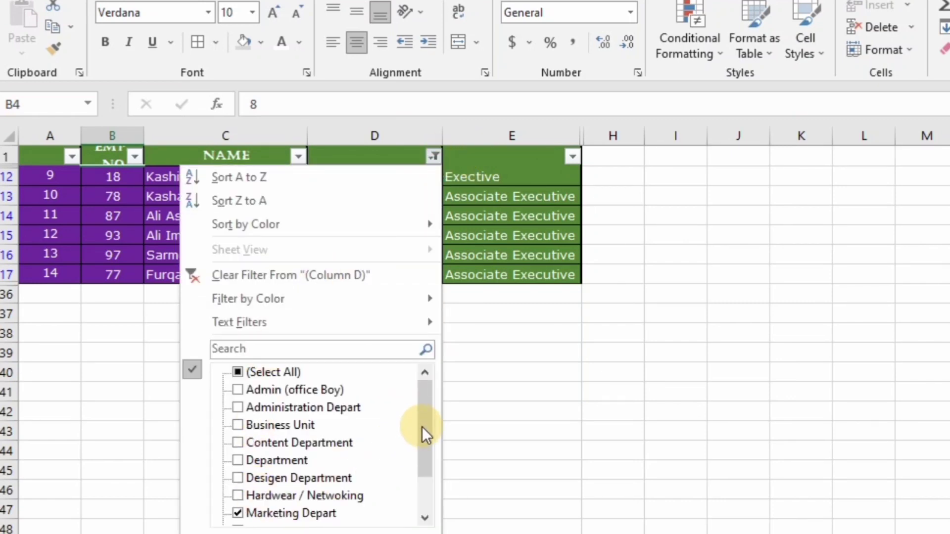
{"action": "left_click", "coordinate": [427, 480]}
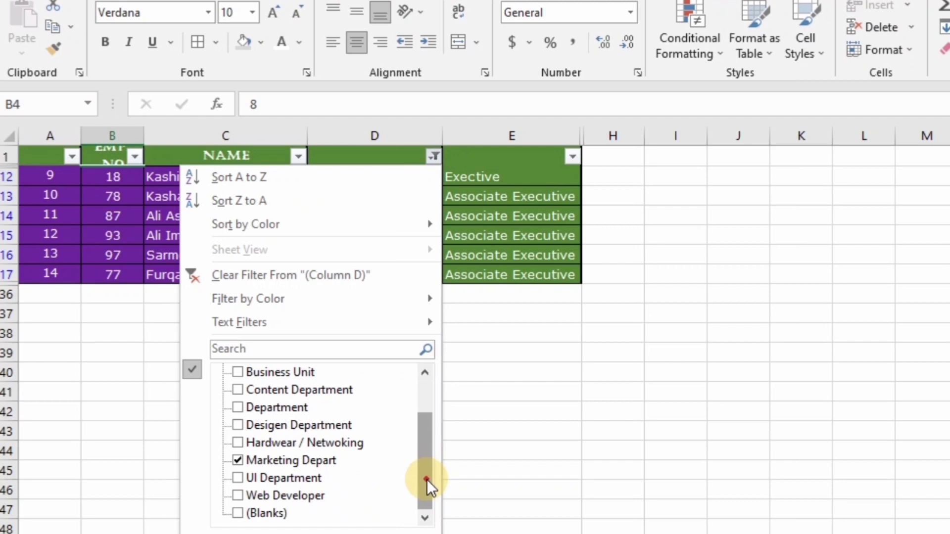
{"action": "left_click", "coordinate": [244, 498]}
{"action": "left_click", "coordinate": [237, 459]}
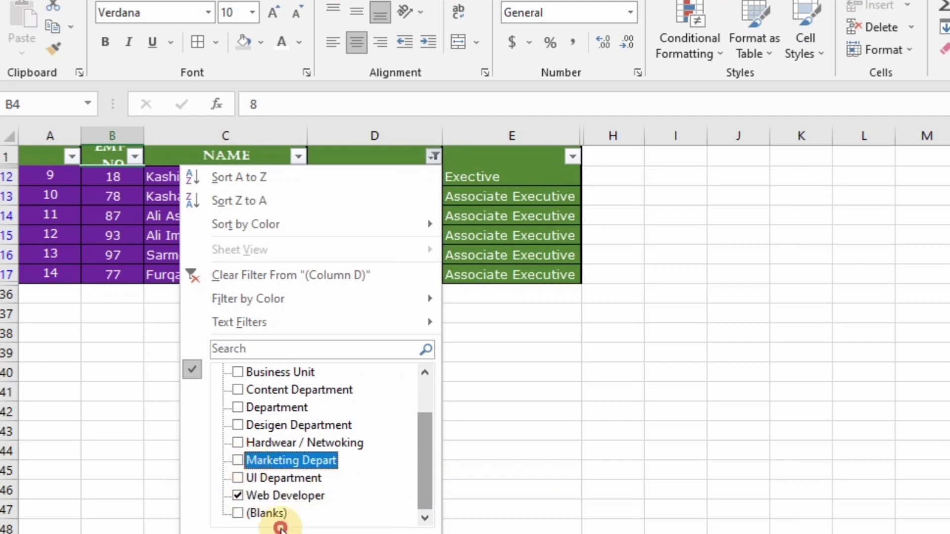
{"action": "left_click", "coordinate": [308, 532]}
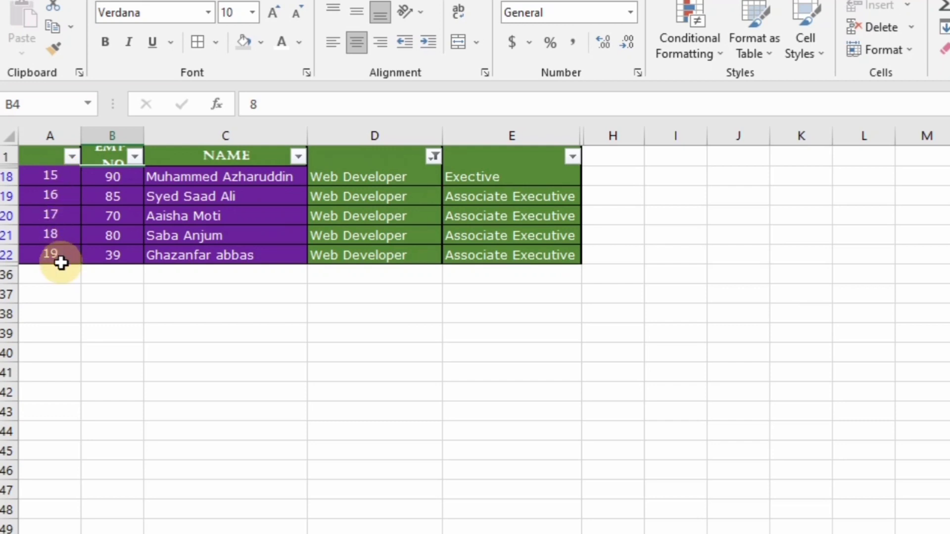
{"action": "left_click", "coordinate": [433, 157]}
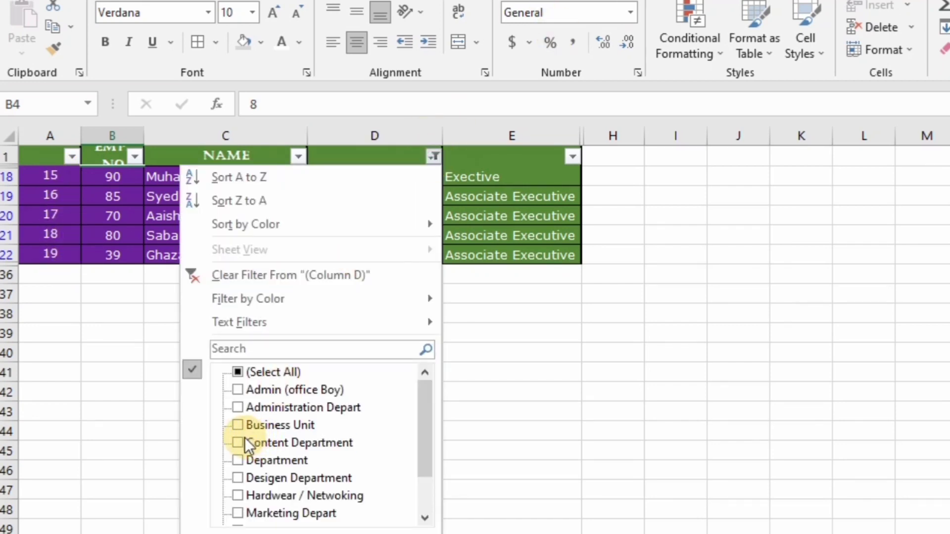
{"action": "left_click", "coordinate": [244, 438]}
{"action": "left_click_drag", "start_coordinate": [424, 418], "coordinate": [422, 464]}
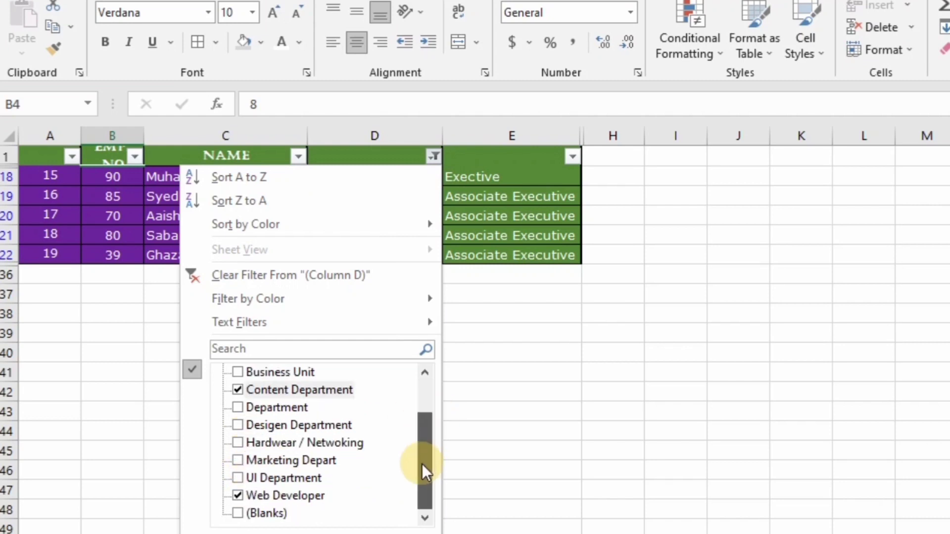
{"action": "left_click", "coordinate": [320, 532]}
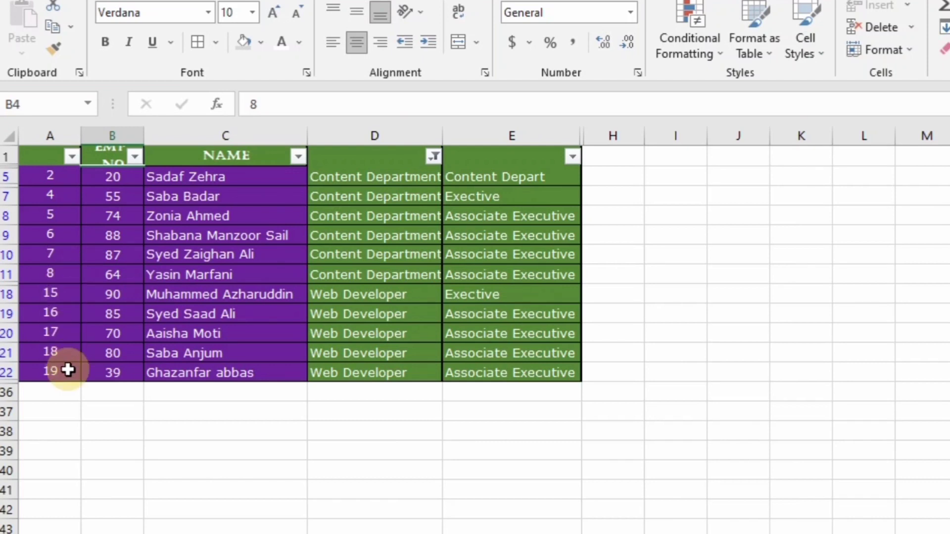
{"action": "left_click", "coordinate": [434, 157]}
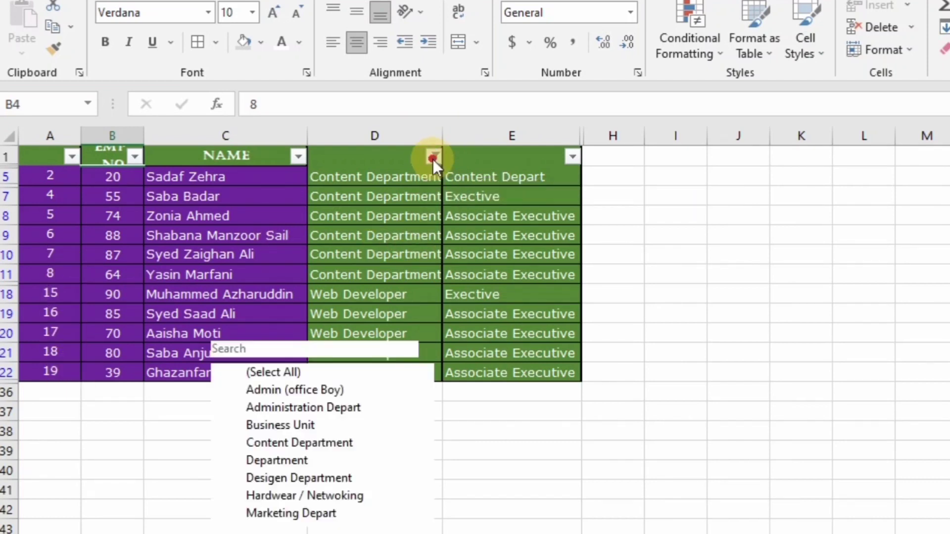
{"action": "left_click", "coordinate": [237, 373]}
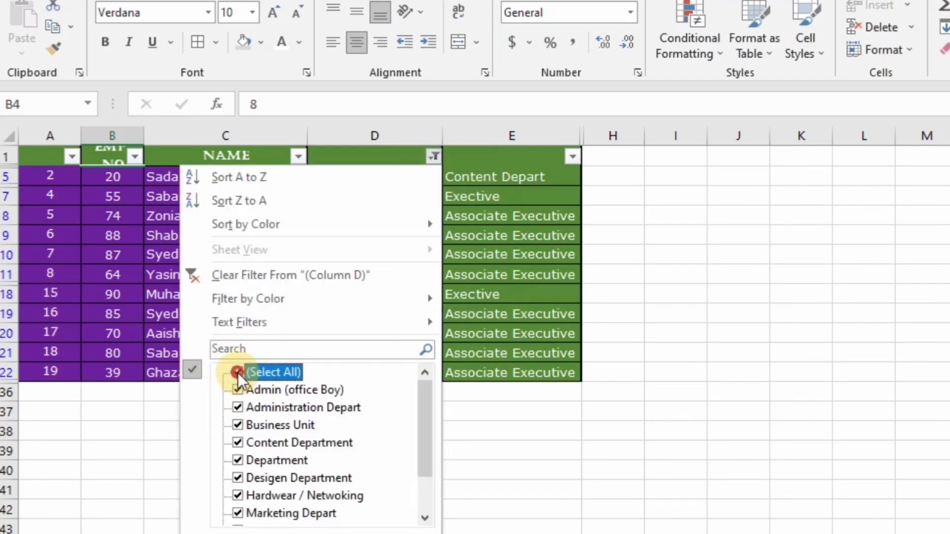
{"action": "left_click", "coordinate": [293, 531]}
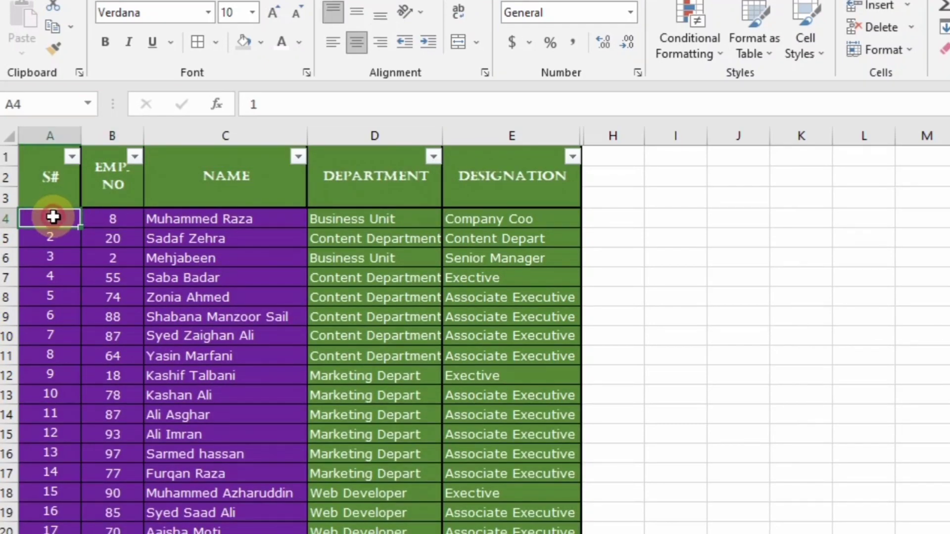
Begin a SUBTOTAL formula in A4 using function 3, counting non-blank cells
{"action": "scroll", "coordinate": [53, 217], "scroll_direction": "down", "scroll_amount": 4}
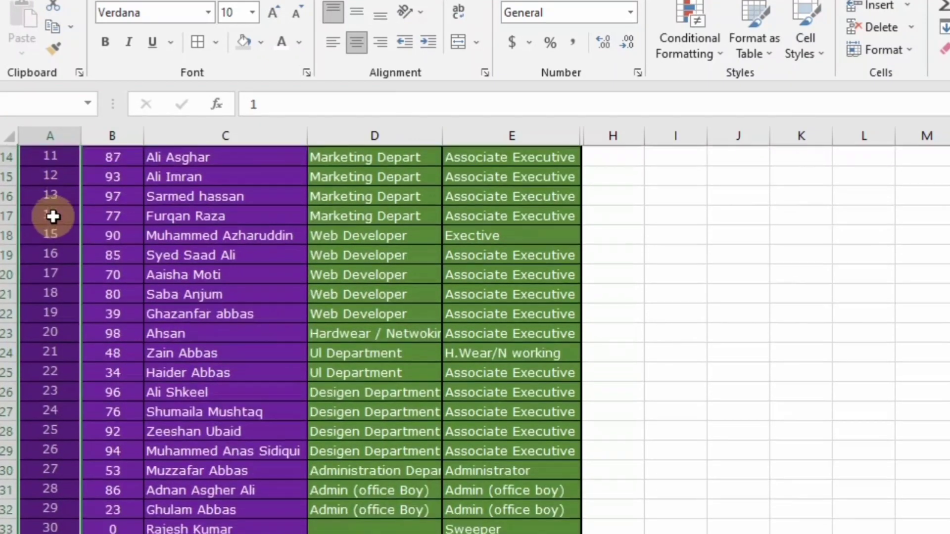
{"action": "scroll", "coordinate": [53, 216], "scroll_direction": "up", "scroll_amount": 4}
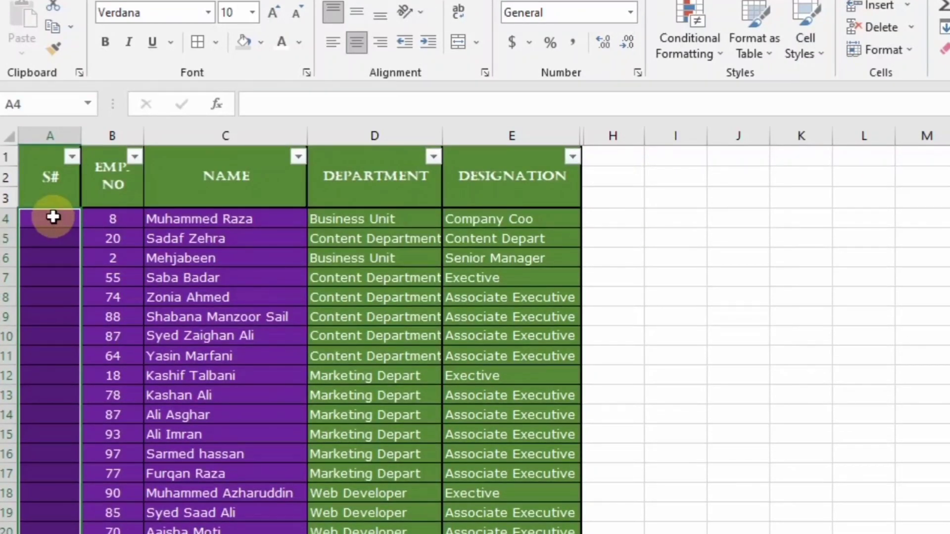
{"action": "key", "text": "Up"}
{"action": "key", "text": "Down"}
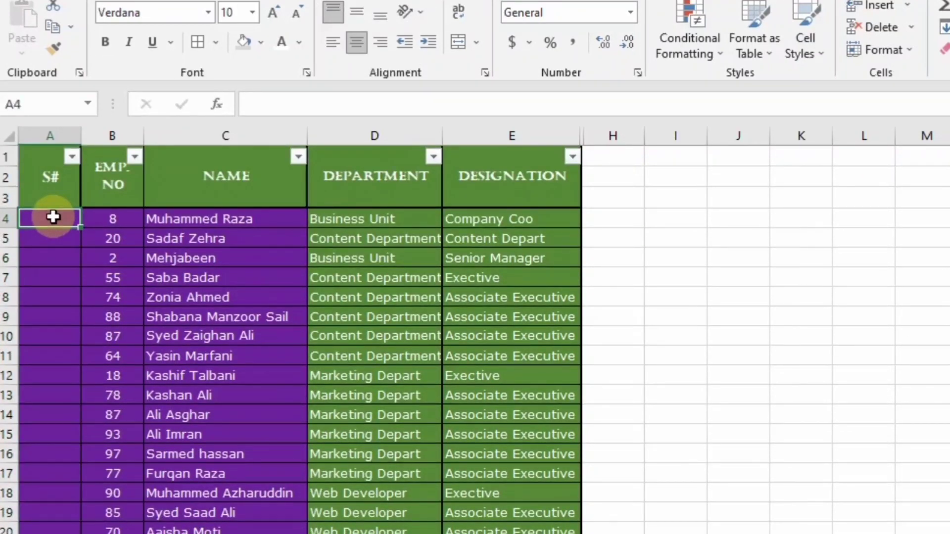
{"action": "type", "text": "="}
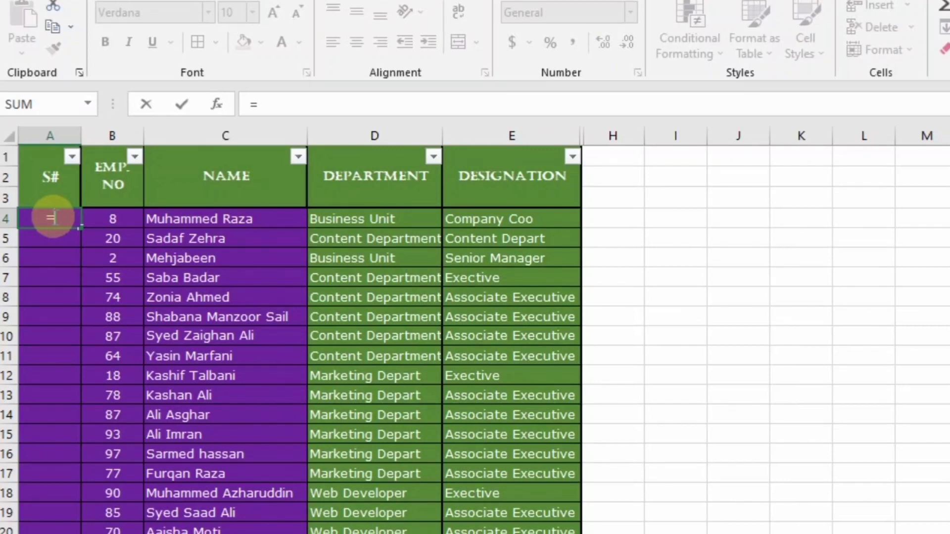
{"action": "type", "text": "s"}
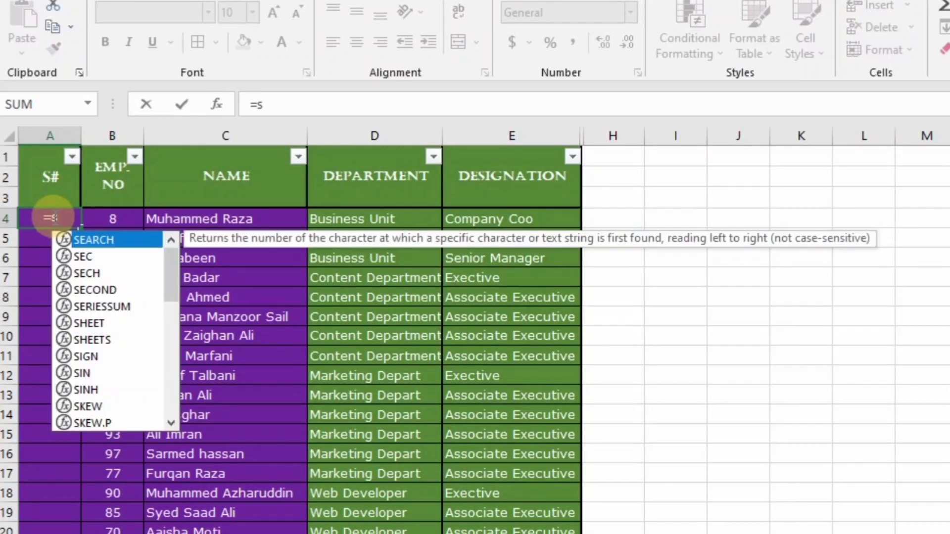
{"action": "type", "text": "ubtotl"}
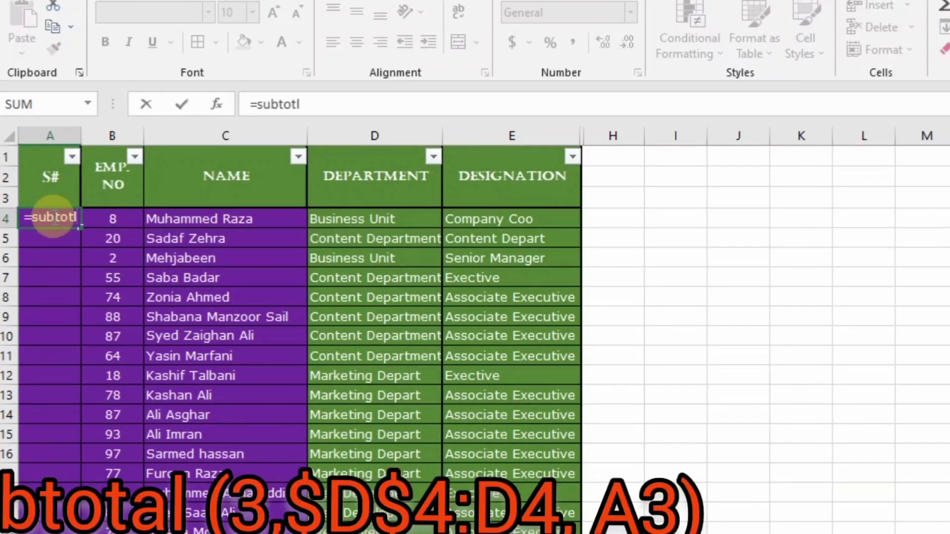
{"action": "key", "text": "BackSpace"}
{"action": "type", "text": "a"}
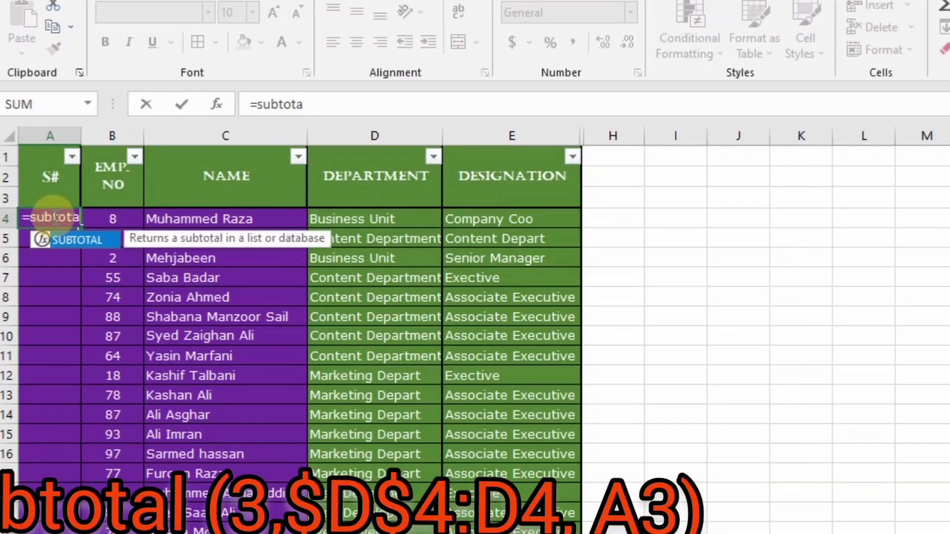
{"action": "type", "text": "l("}
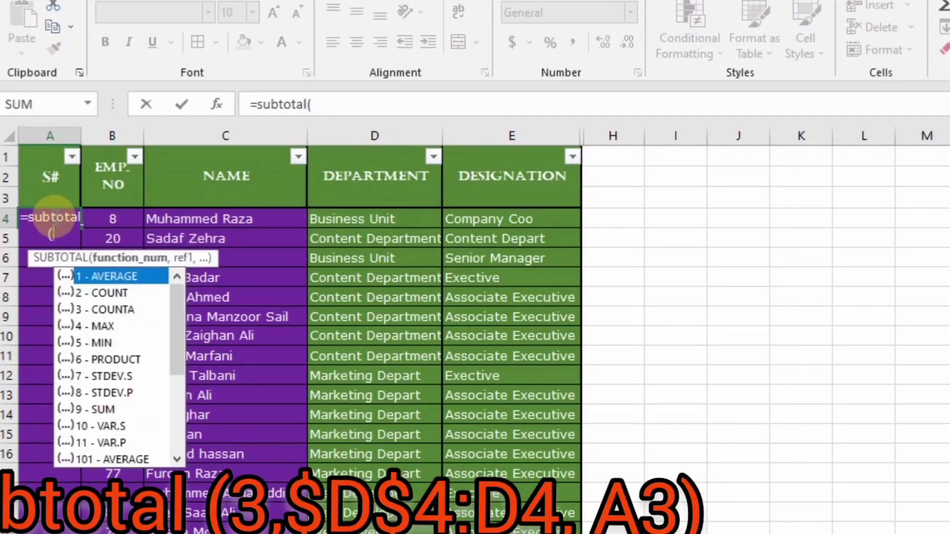
{"action": "double_click", "coordinate": [94, 305]}
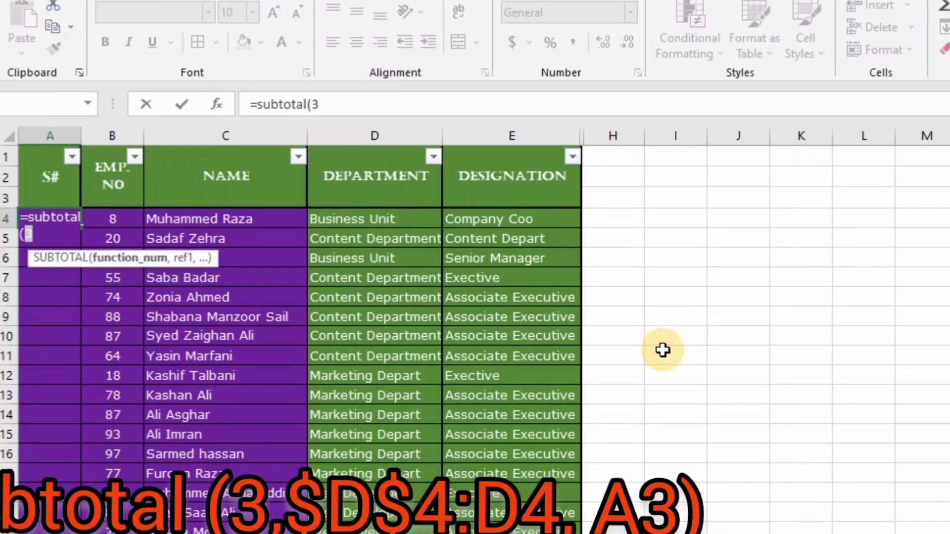
{"action": "type", "text": ","}
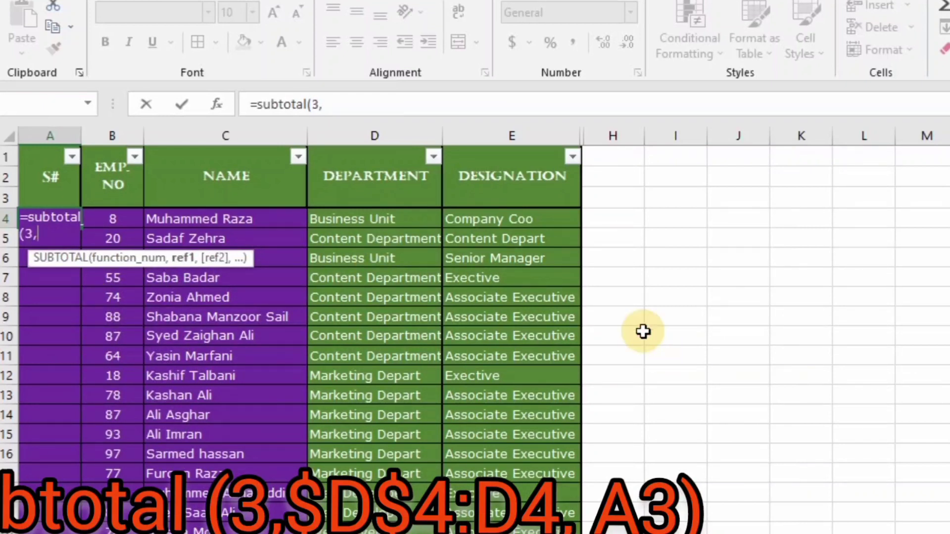
Complete =SUBTOTAL(3,$D$4:D4,A3) in A4 and fill it down the S# column
{"action": "left_click", "coordinate": [390, 216]}
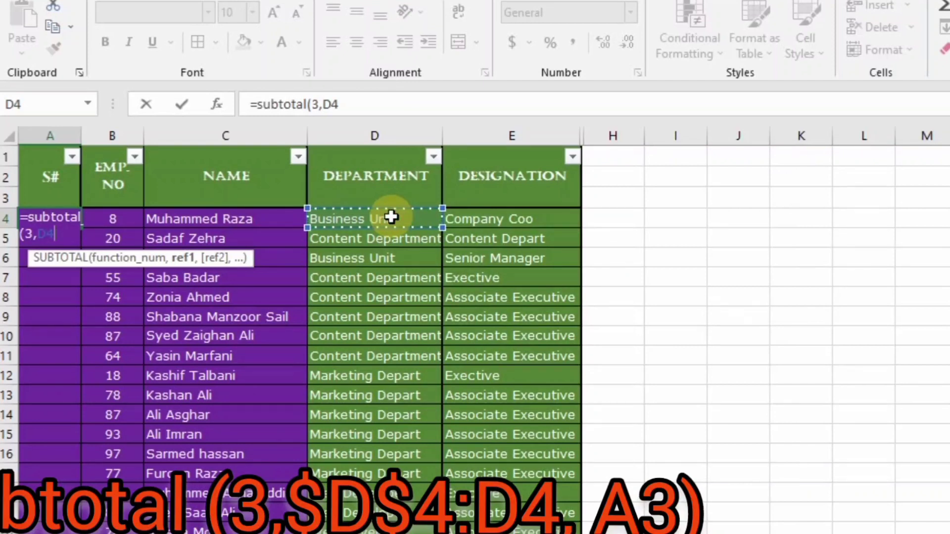
{"action": "type", "text": ":D4"}
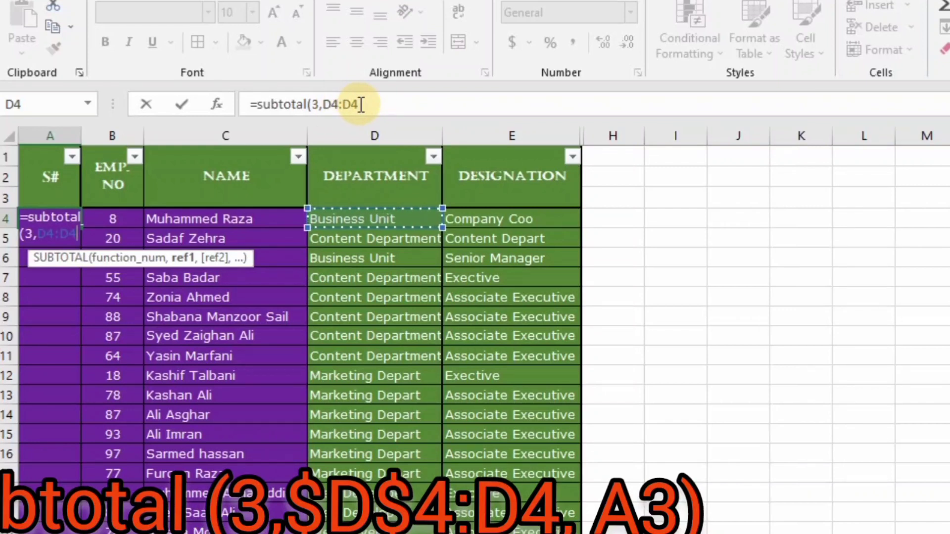
{"action": "type", "text": ","}
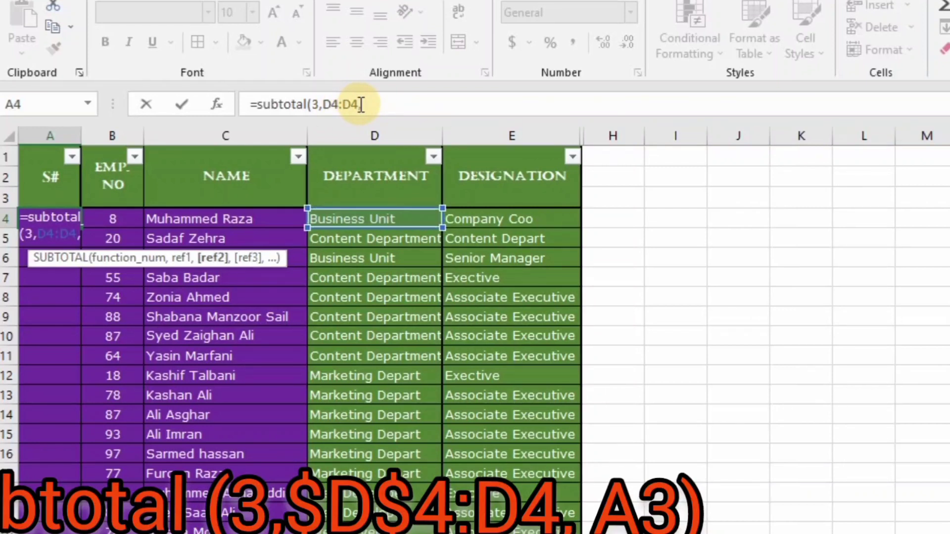
{"action": "left_click", "coordinate": [48, 194]}
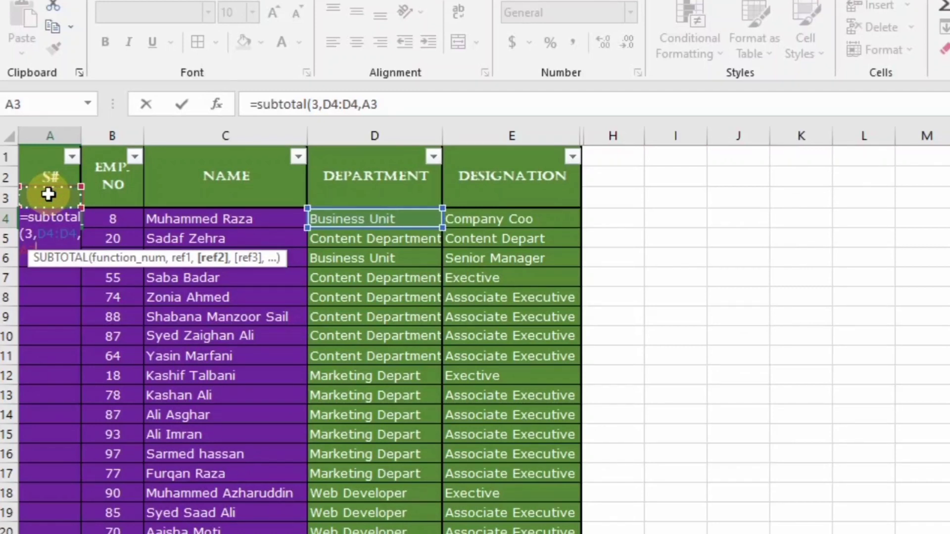
{"action": "type", "text": ")"}
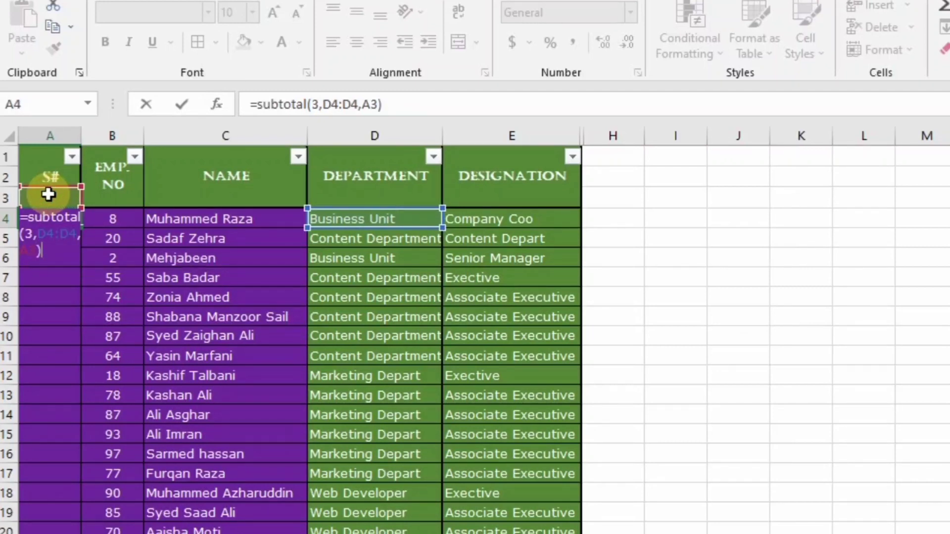
{"action": "left_click", "coordinate": [329, 104]}
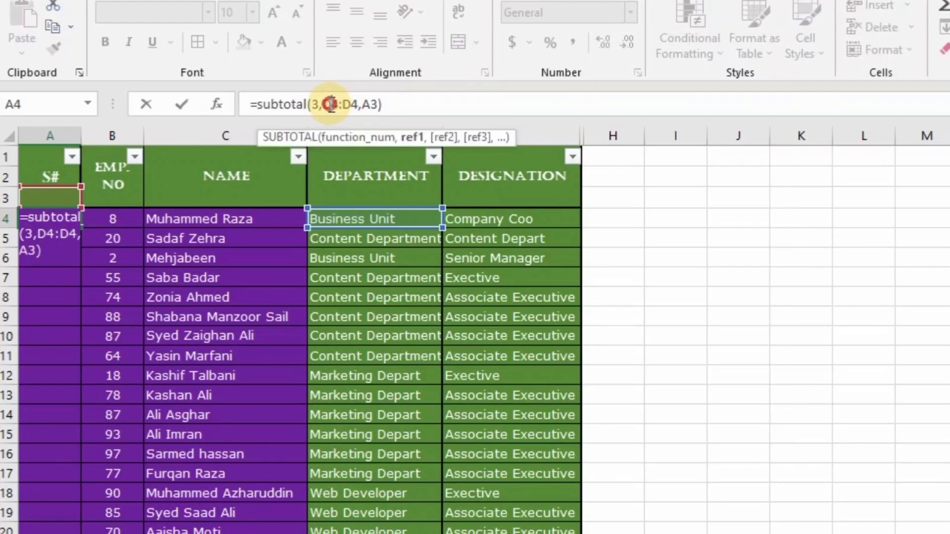
{"action": "key", "text": "F4"}
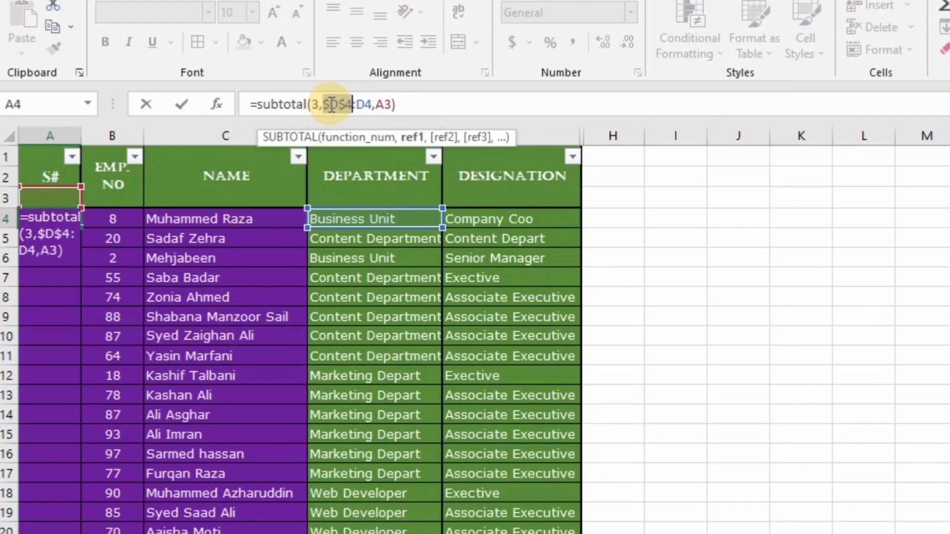
{"action": "key", "text": "Return"}
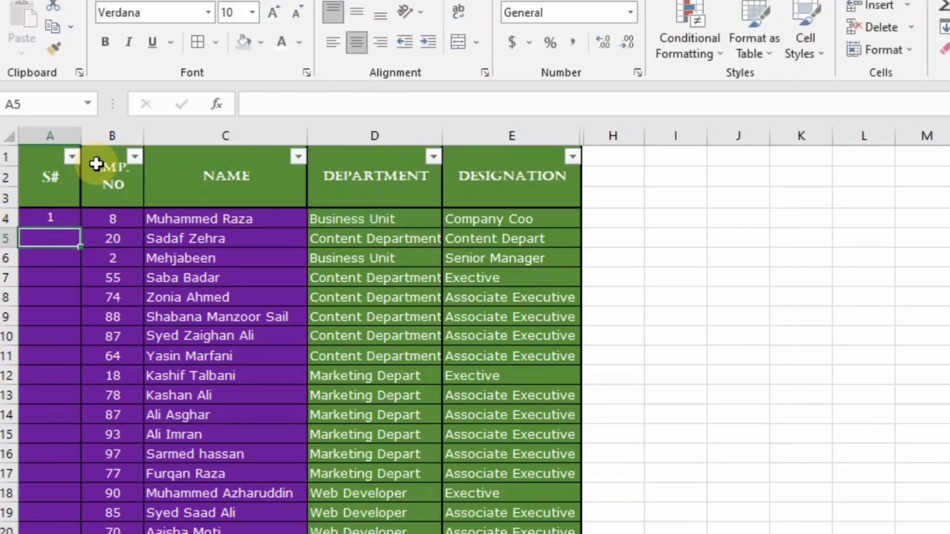
{"action": "left_click", "coordinate": [68, 218]}
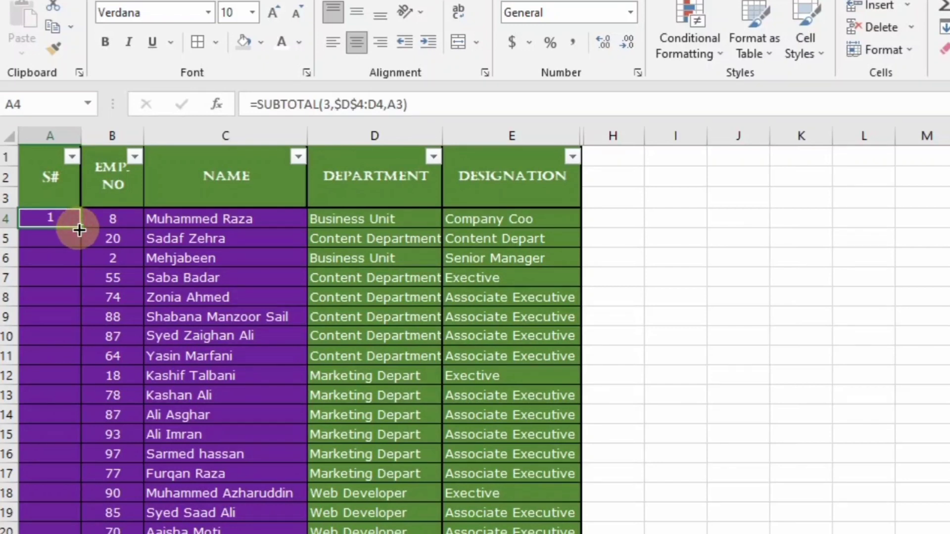
{"action": "double_click", "coordinate": [78, 228]}
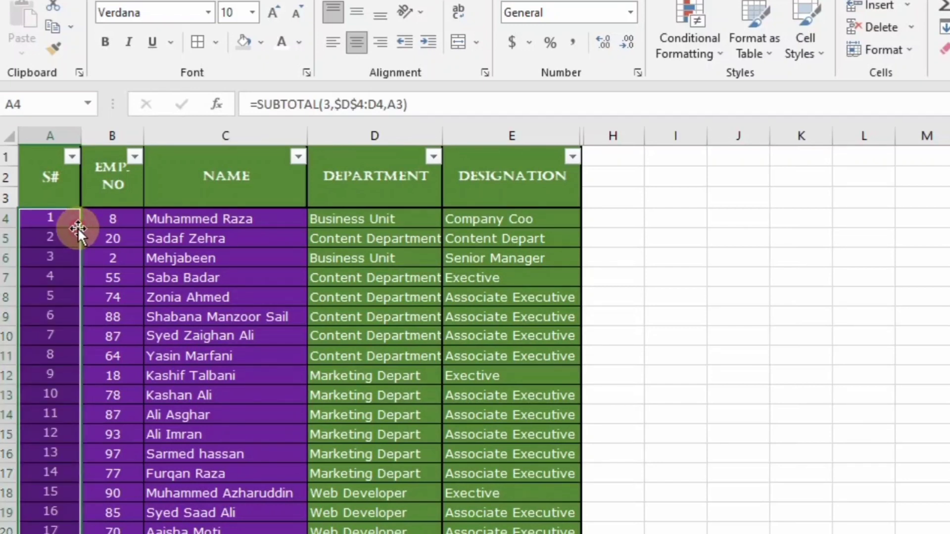
{"action": "left_click", "coordinate": [390, 218]}
{"action": "left_click", "coordinate": [433, 157]}
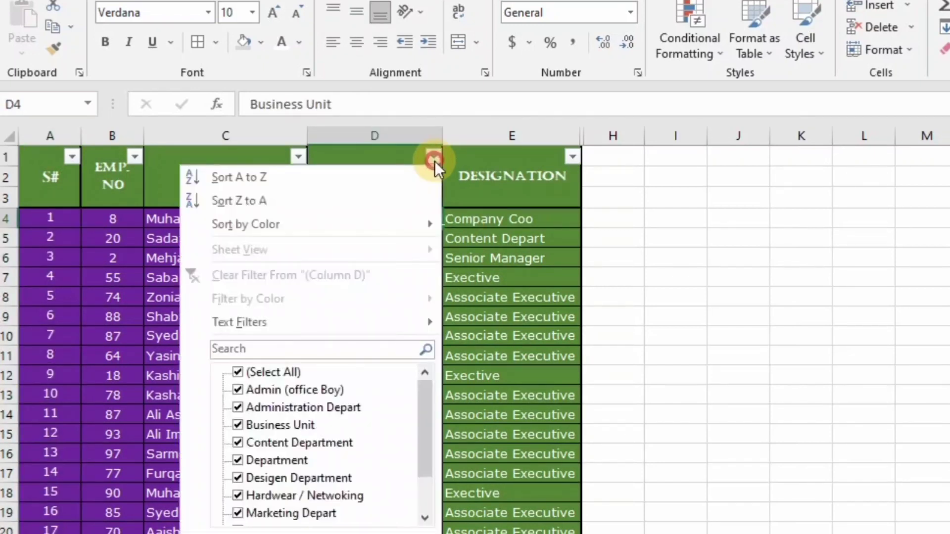
{"action": "left_click", "coordinate": [271, 372]}
{"action": "left_click", "coordinate": [239, 476]}
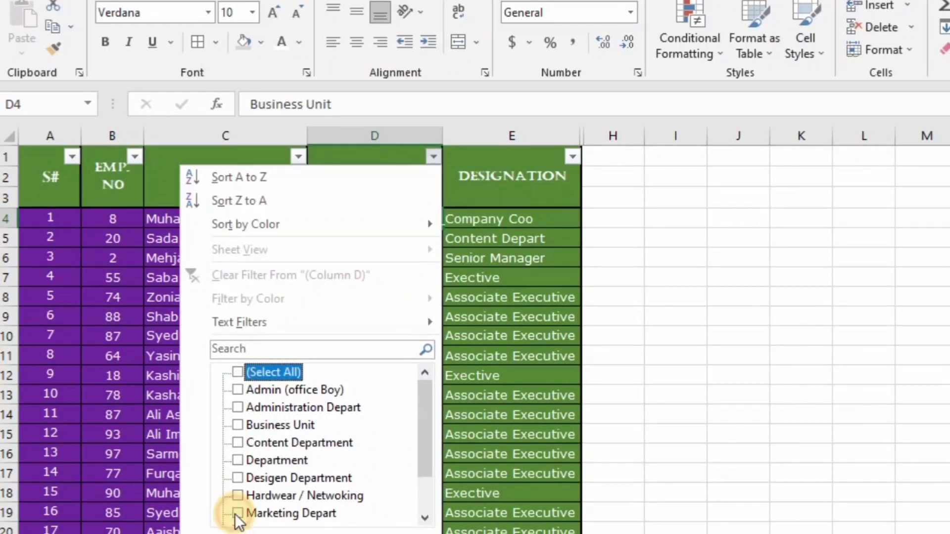
{"action": "left_click", "coordinate": [240, 476]}
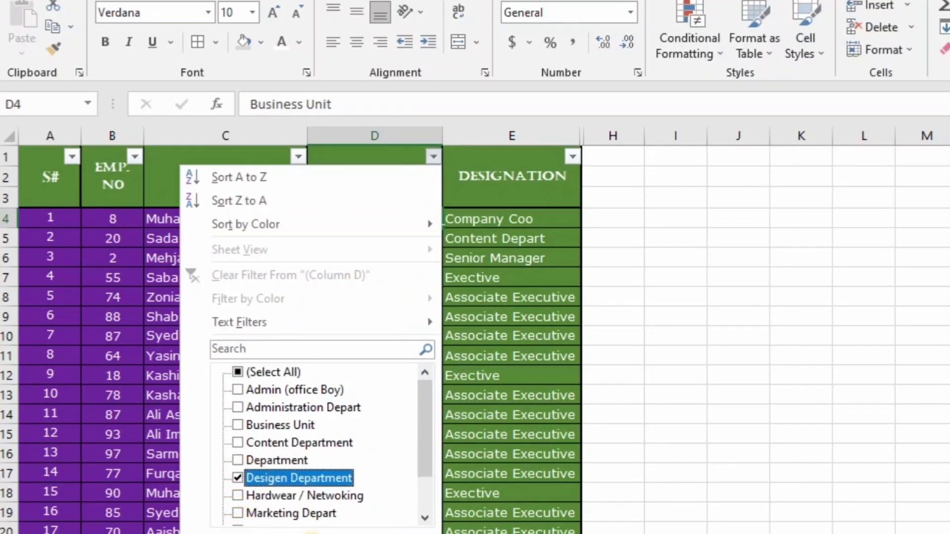
{"action": "left_click", "coordinate": [314, 533]}
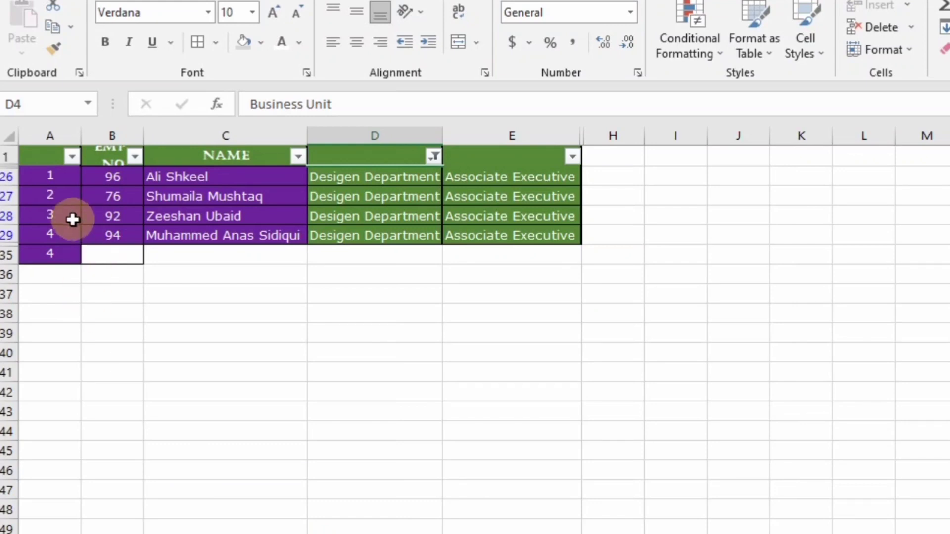
{"action": "left_click", "coordinate": [434, 157]}
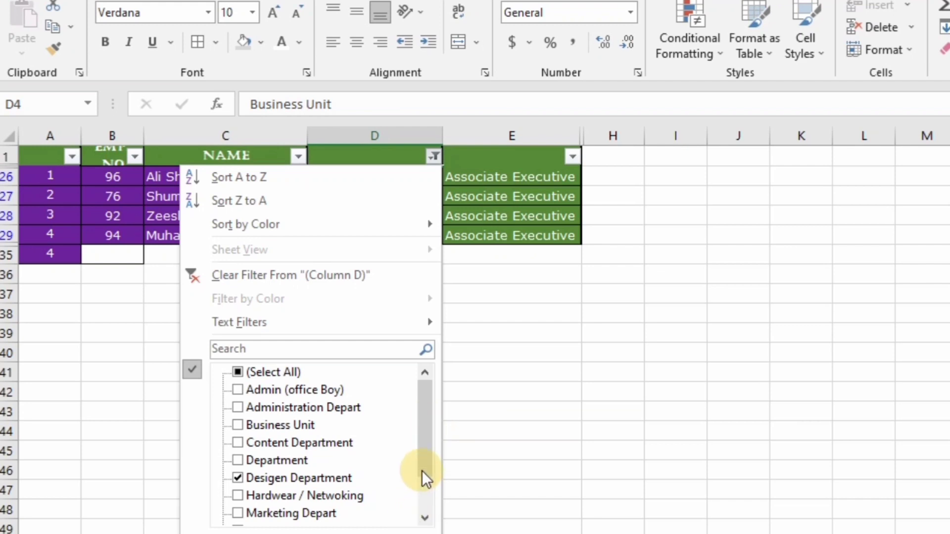
{"action": "left_click", "coordinate": [424, 515]}
{"action": "left_click", "coordinate": [425, 515]}
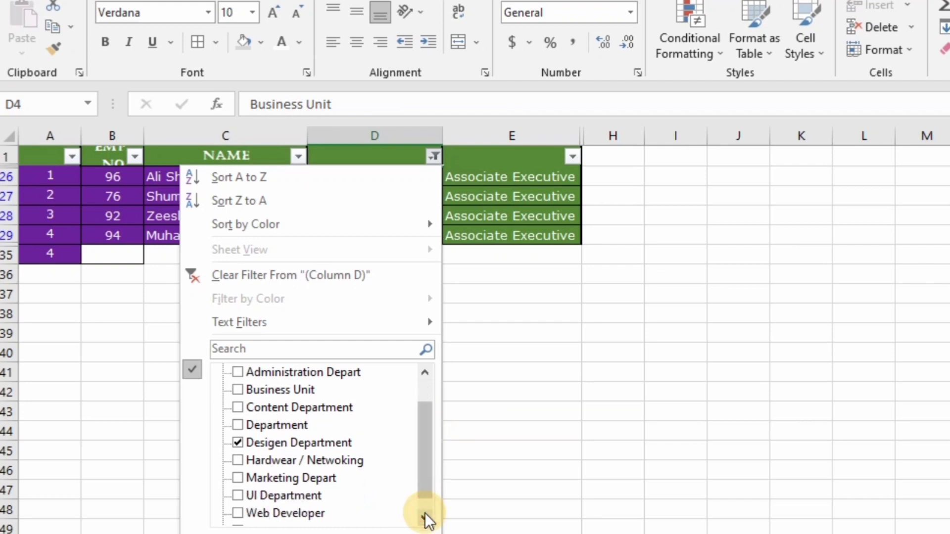
{"action": "left_click", "coordinate": [239, 442]}
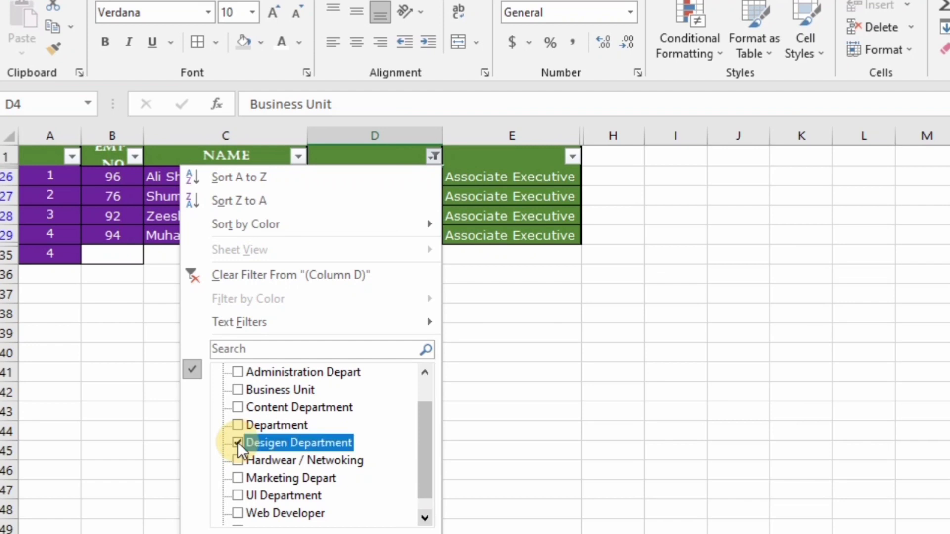
{"action": "left_click", "coordinate": [238, 513]}
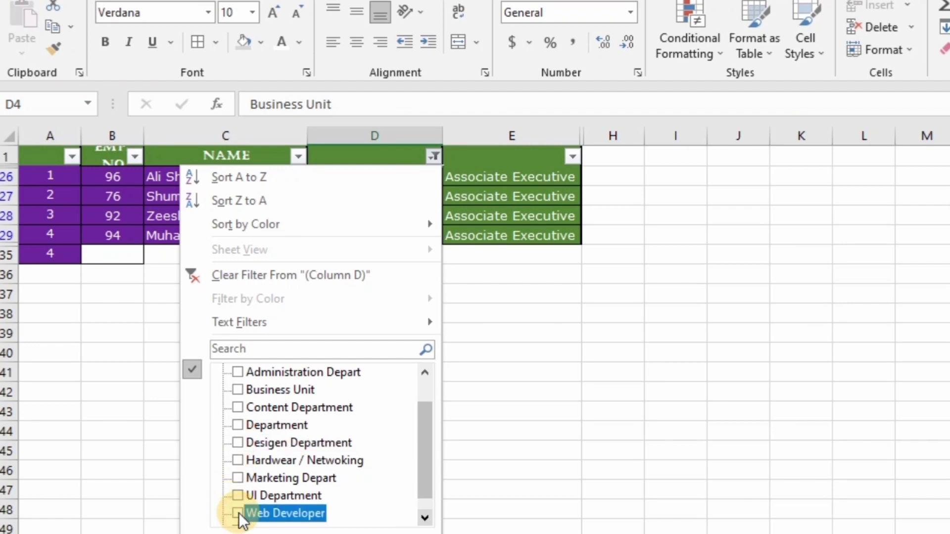
{"action": "left_click", "coordinate": [238, 479]}
{"action": "left_click", "coordinate": [300, 533]}
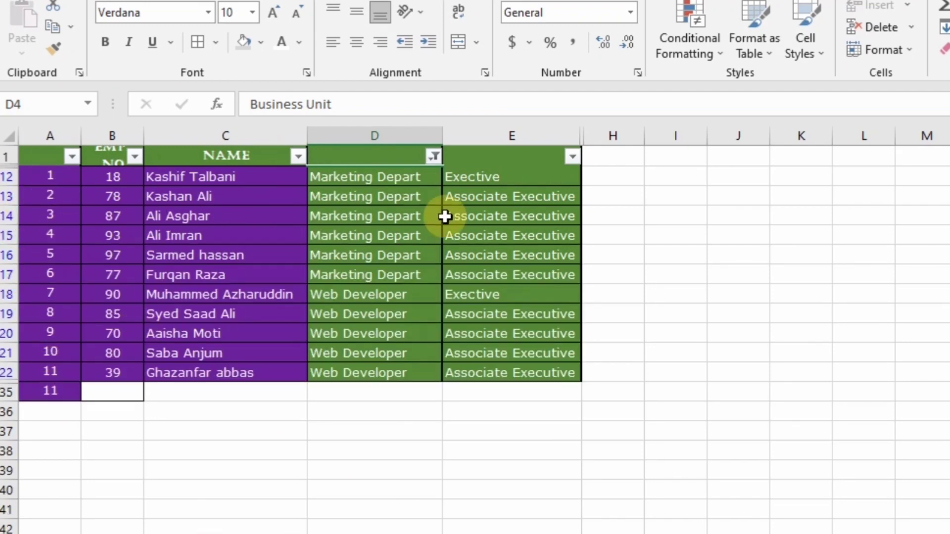
{"action": "left_click", "coordinate": [434, 157]}
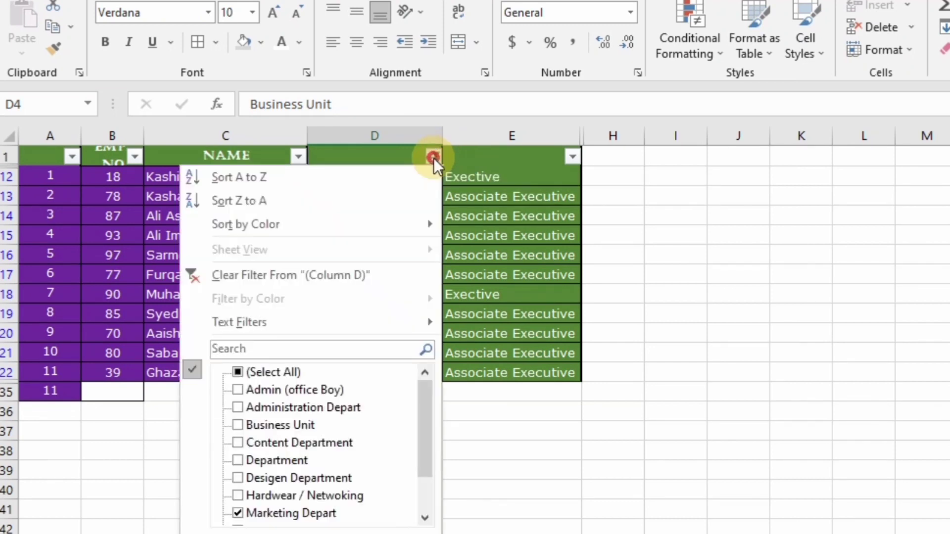
{"action": "left_click", "coordinate": [237, 373]}
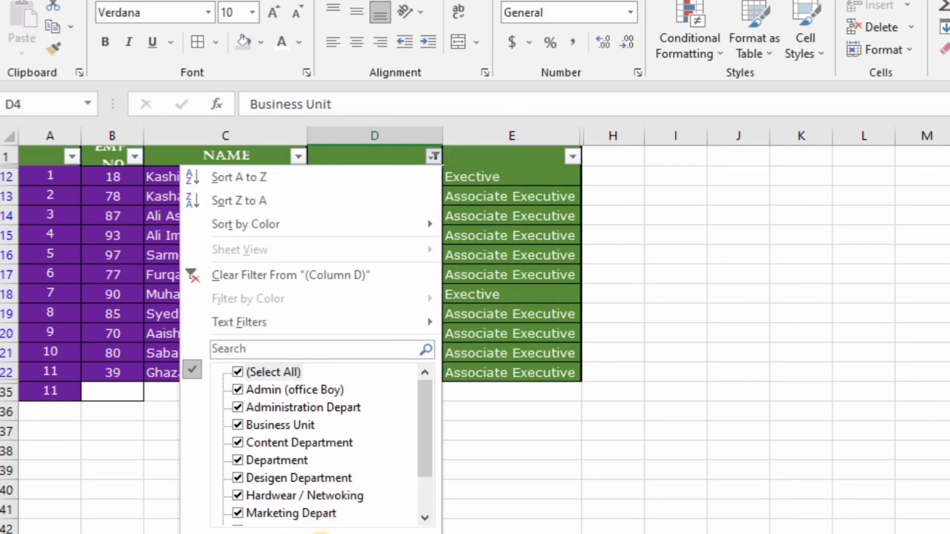
{"action": "left_click", "coordinate": [321, 533]}
{"action": "left_click", "coordinate": [71, 217]}
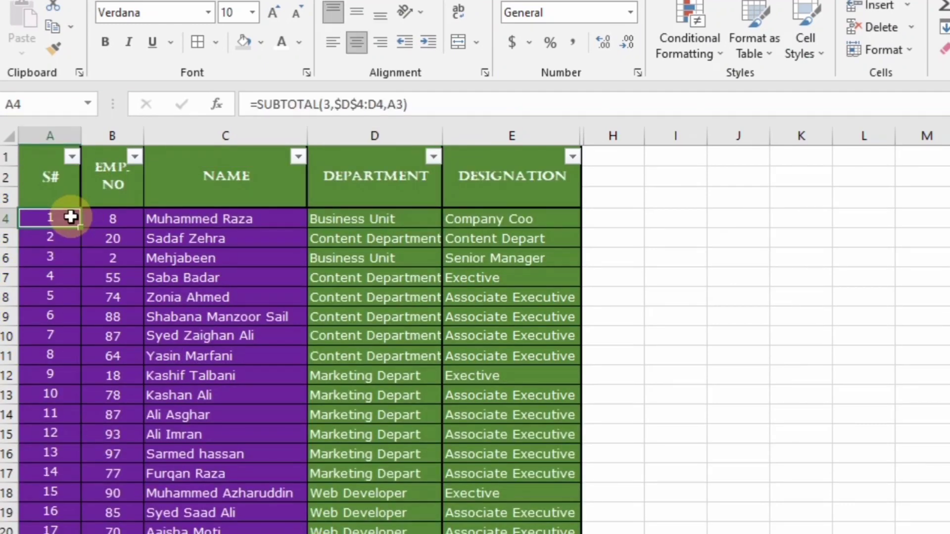
Delete the S# values, then start =AGGREGATE(3, in A4 with COUNTA as the function
{"action": "key", "text": "ctrl+shift+Down"}
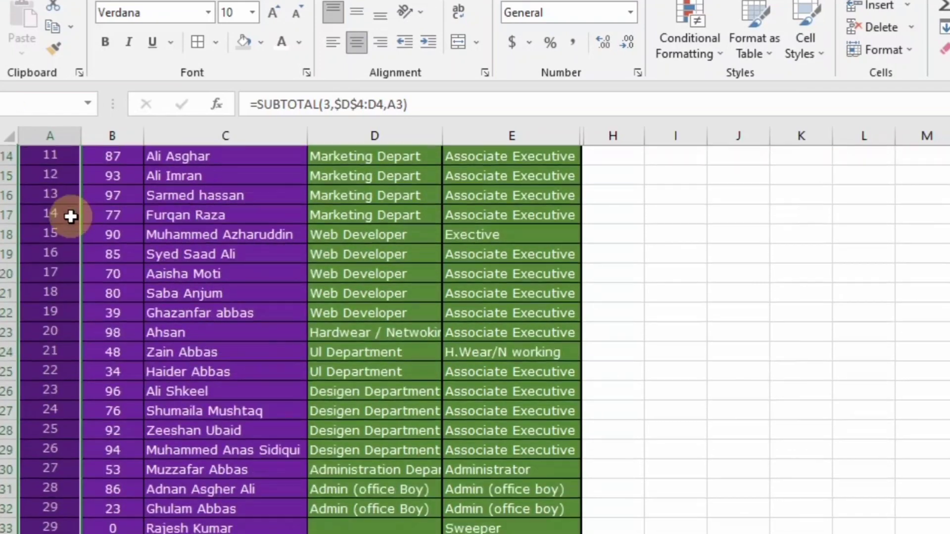
{"action": "key", "text": "Delete"}
{"action": "left_click", "coordinate": [71, 217]}
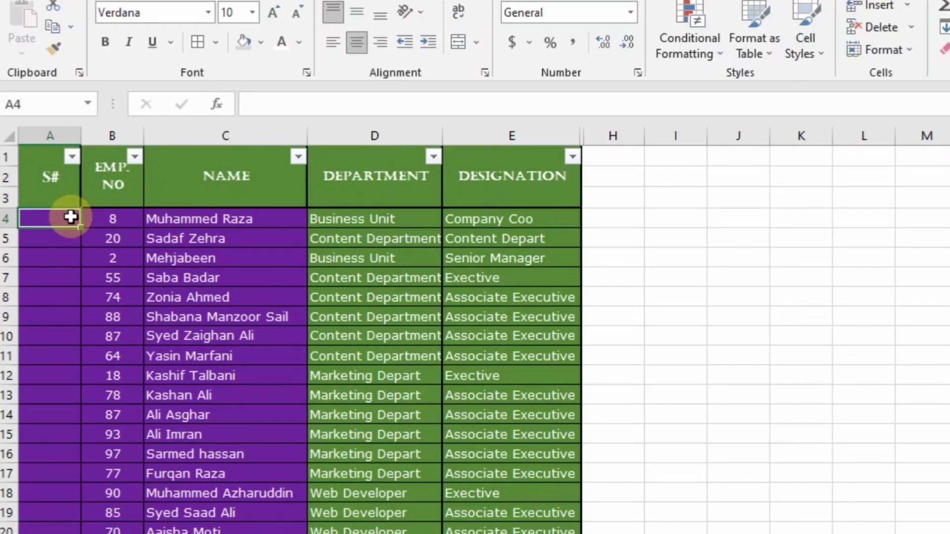
{"action": "type", "text": "="}
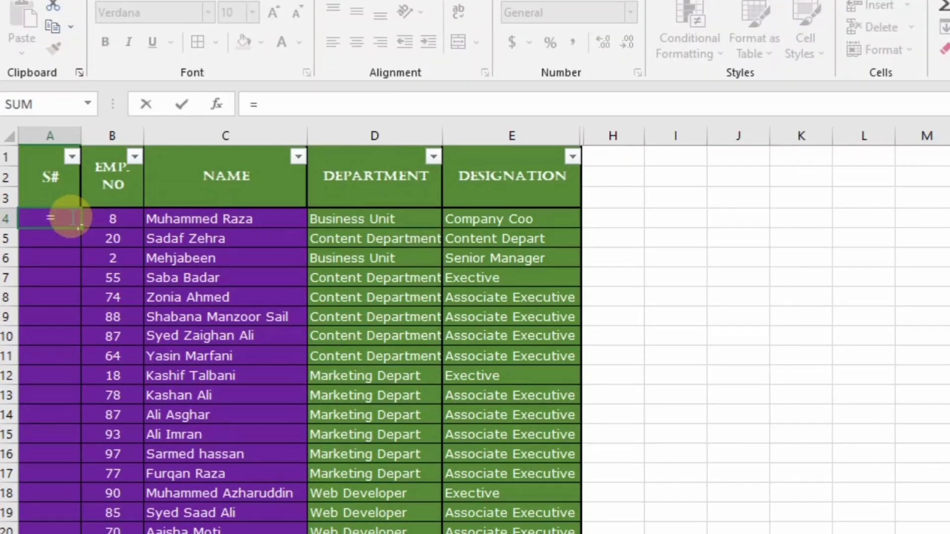
{"action": "type", "text": "agg"}
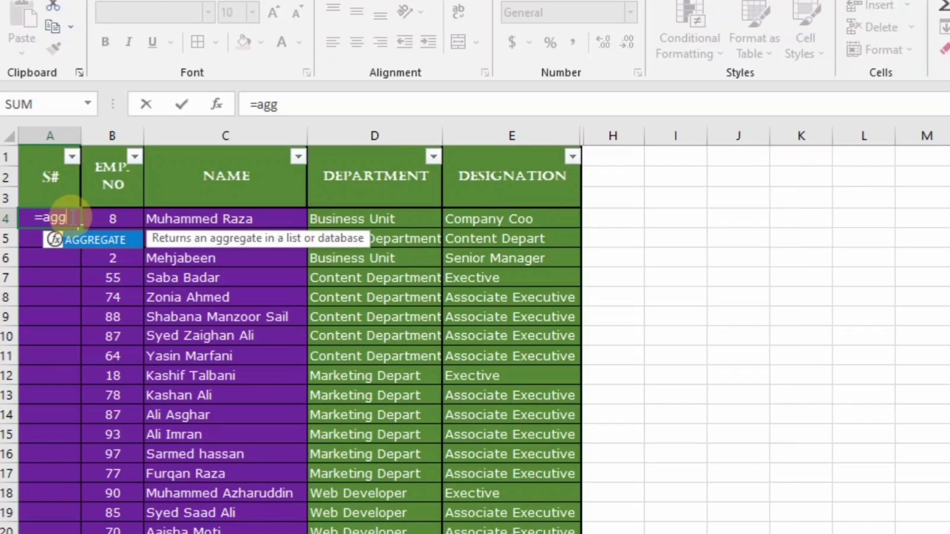
{"action": "type", "text": "reg"}
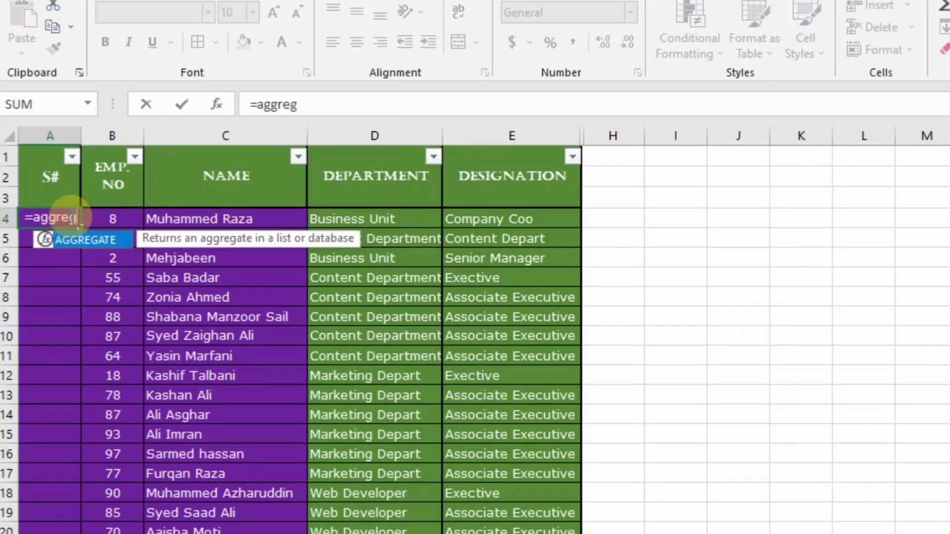
{"action": "type", "text": "ate"}
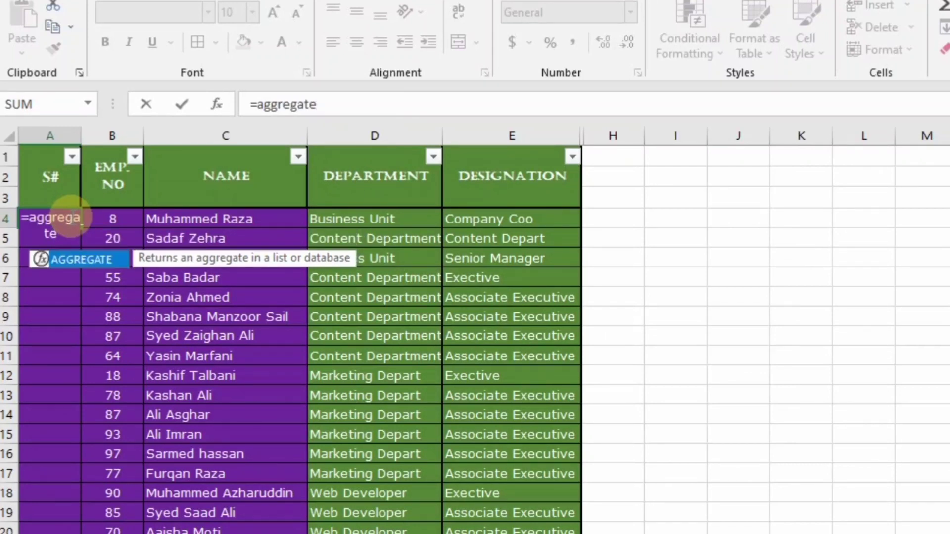
{"action": "type", "text": "("}
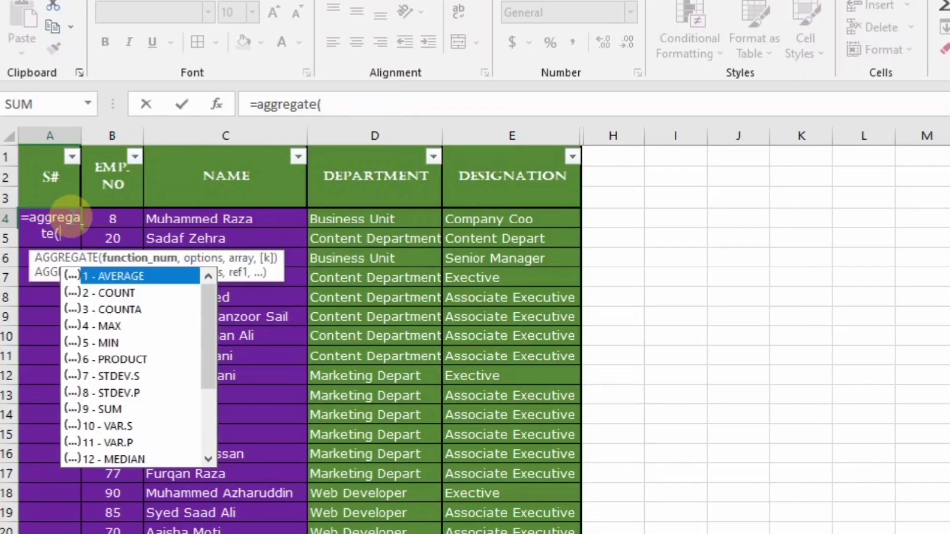
{"action": "double_click", "coordinate": [124, 305]}
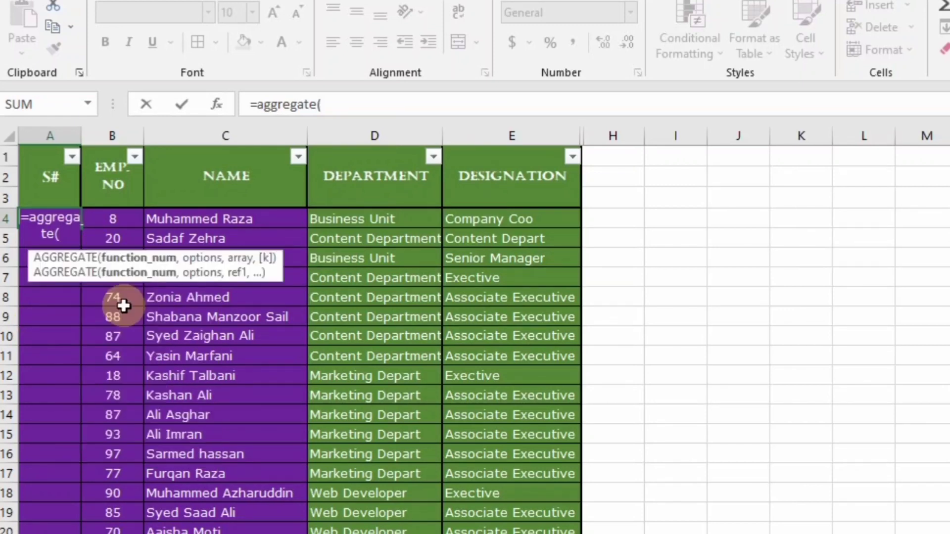
{"action": "type", "text": ","}
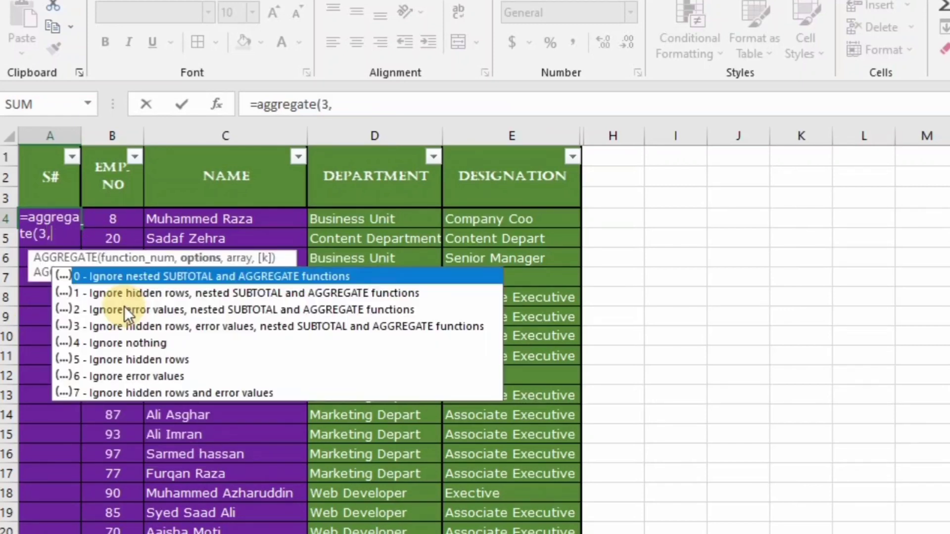
Complete A4 as =AGGREGATE(3,5,$D$4:D4,A3), ignoring hidden rows, so it returns 1
{"action": "double_click", "coordinate": [124, 360]}
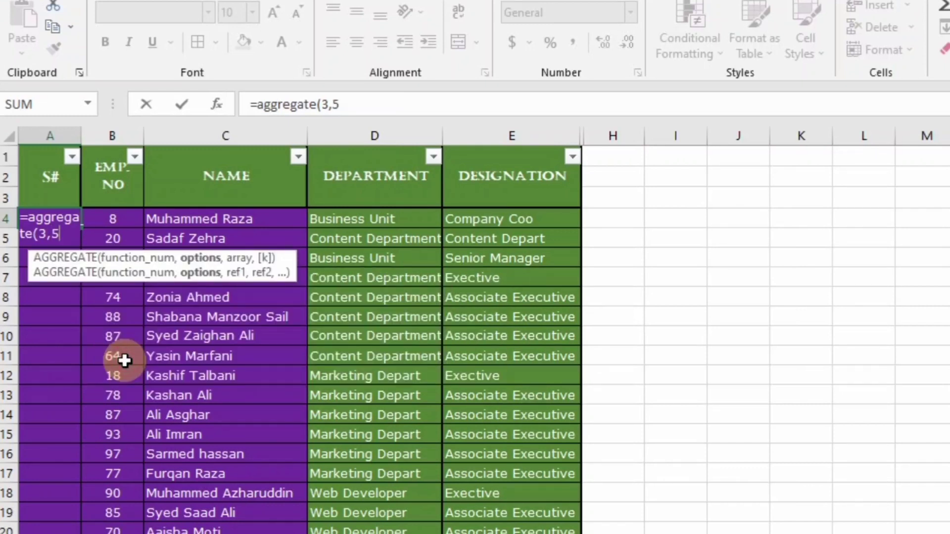
{"action": "type", "text": ","}
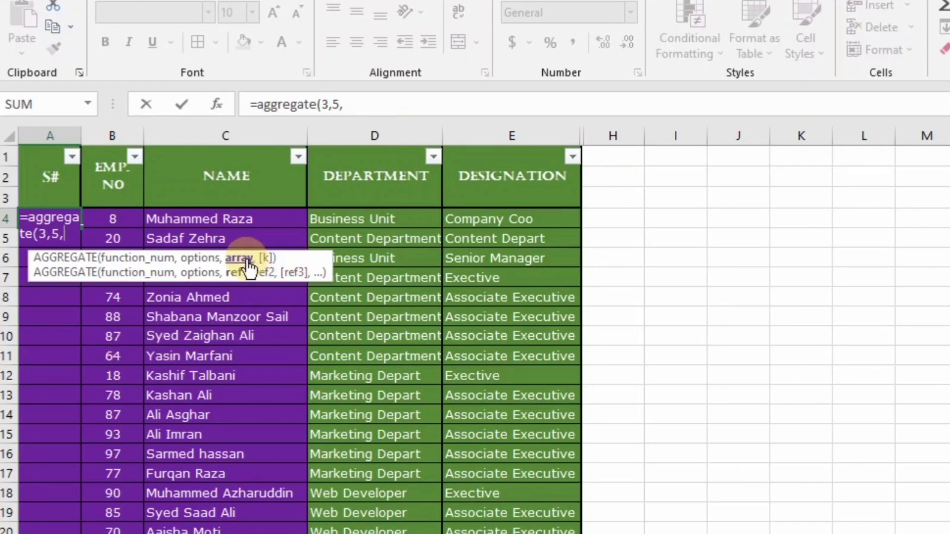
{"action": "left_click", "coordinate": [370, 223]}
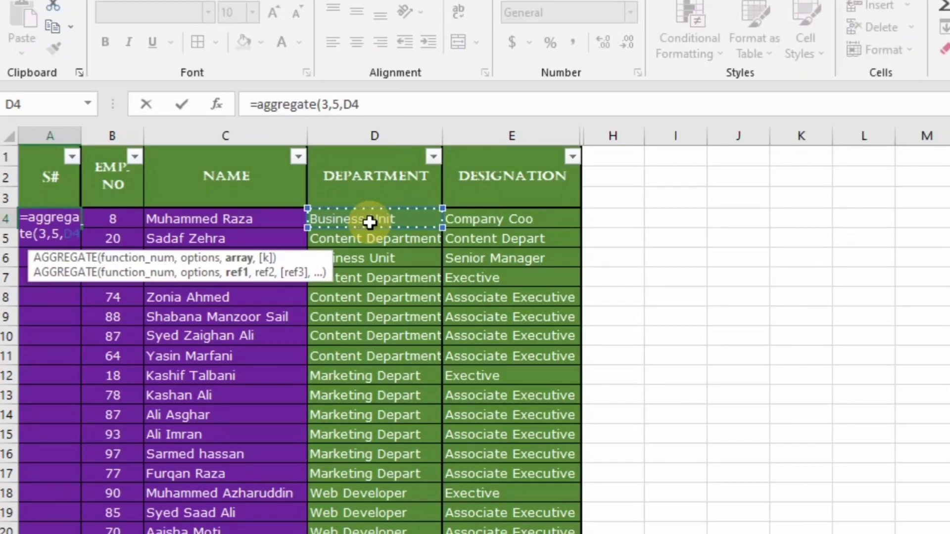
{"action": "type", "text": ":D4,"}
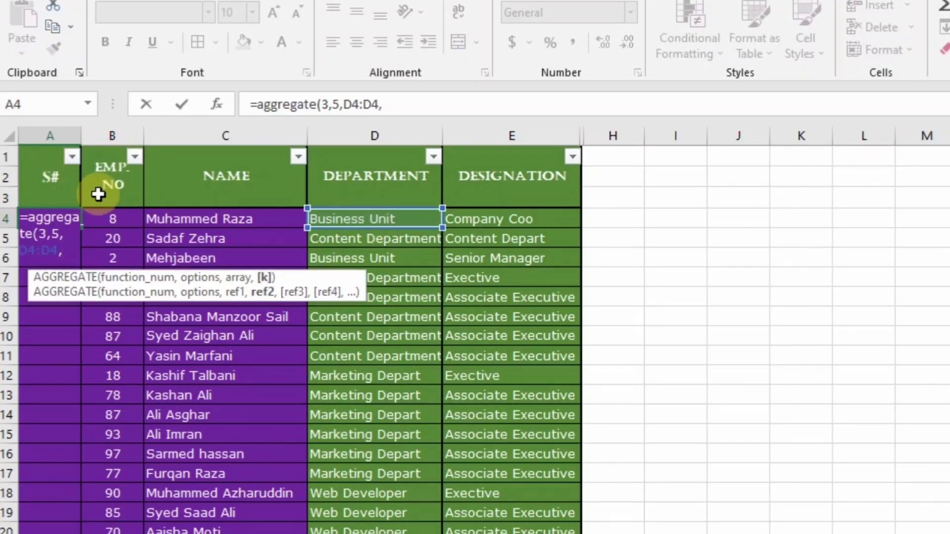
{"action": "left_click", "coordinate": [35, 201]}
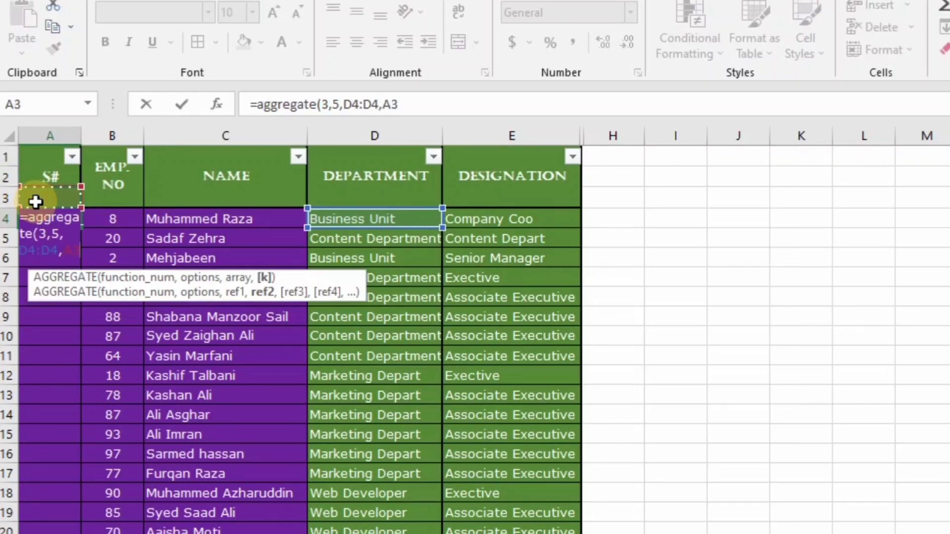
{"action": "type", "text": ")"}
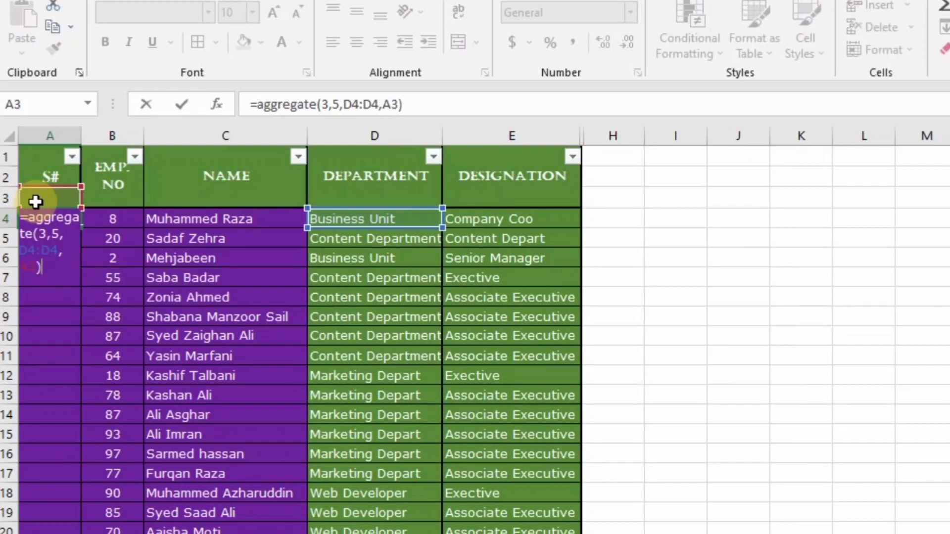
{"action": "left_click", "coordinate": [354, 105]}
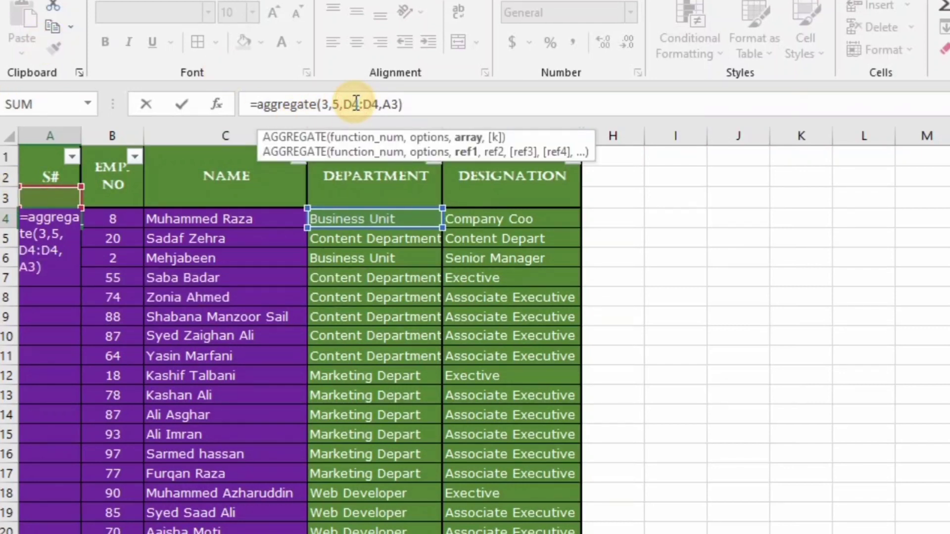
{"action": "key", "text": "F4"}
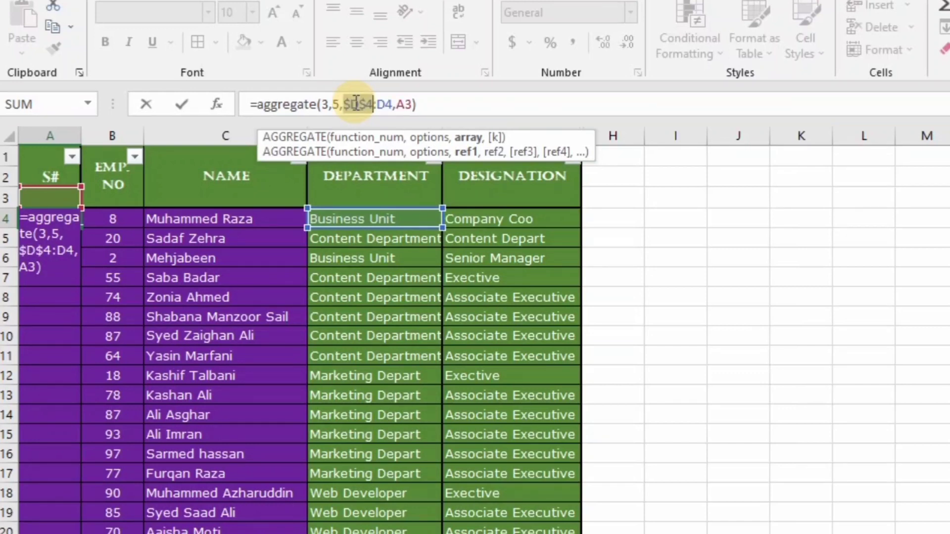
{"action": "key", "text": "Return"}
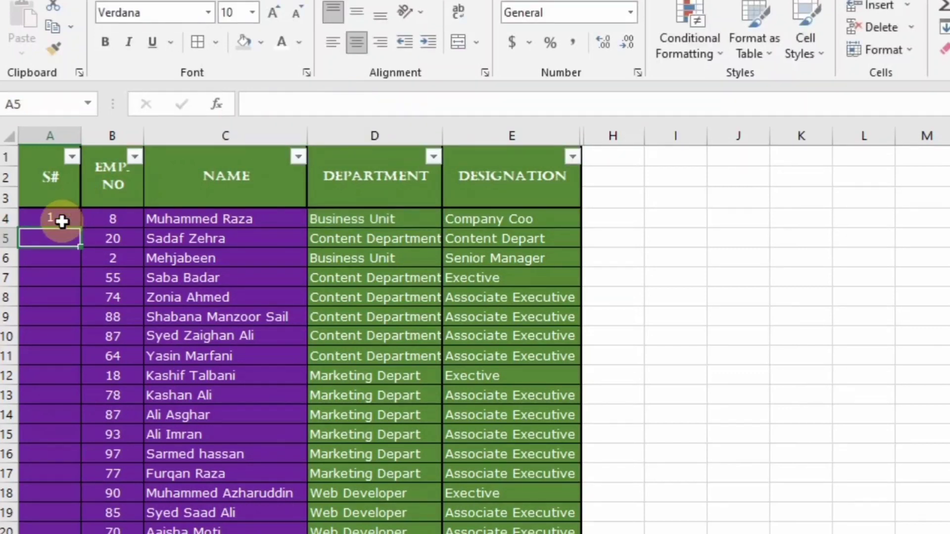
Fill the AGGREGATE serial formula from A4 down column A
{"action": "left_click", "coordinate": [62, 221]}
{"action": "double_click", "coordinate": [81, 228]}
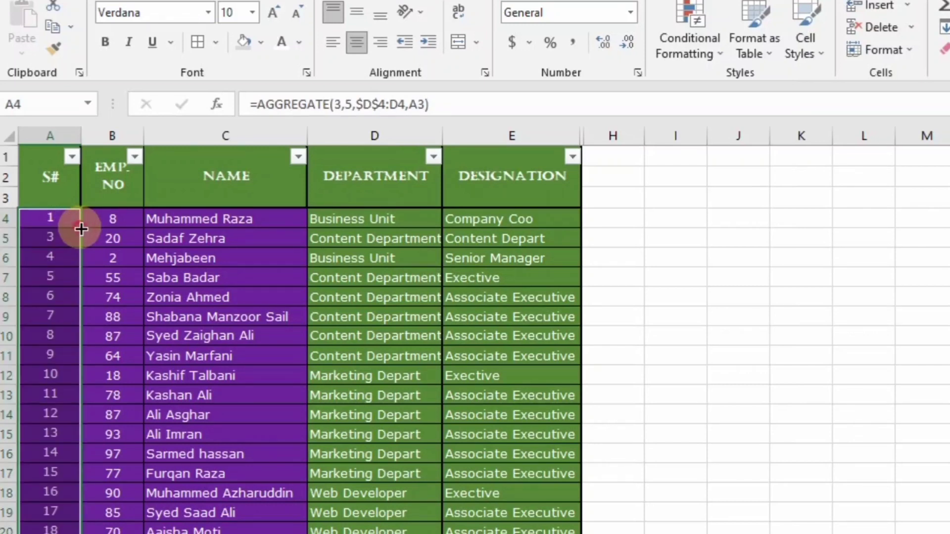
{"action": "left_click", "coordinate": [394, 239]}
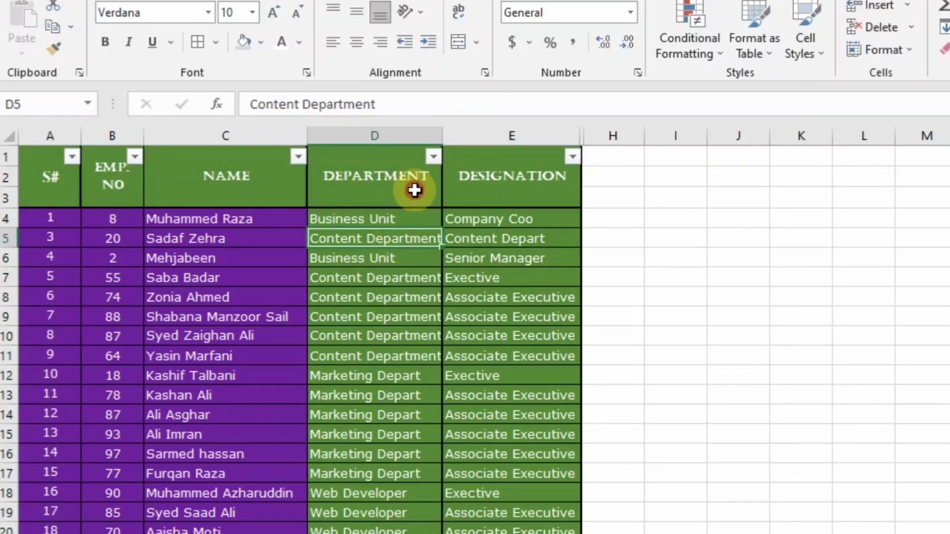
Filter the DEPARTMENT column to show only Business Unit rows
{"action": "left_click", "coordinate": [432, 157]}
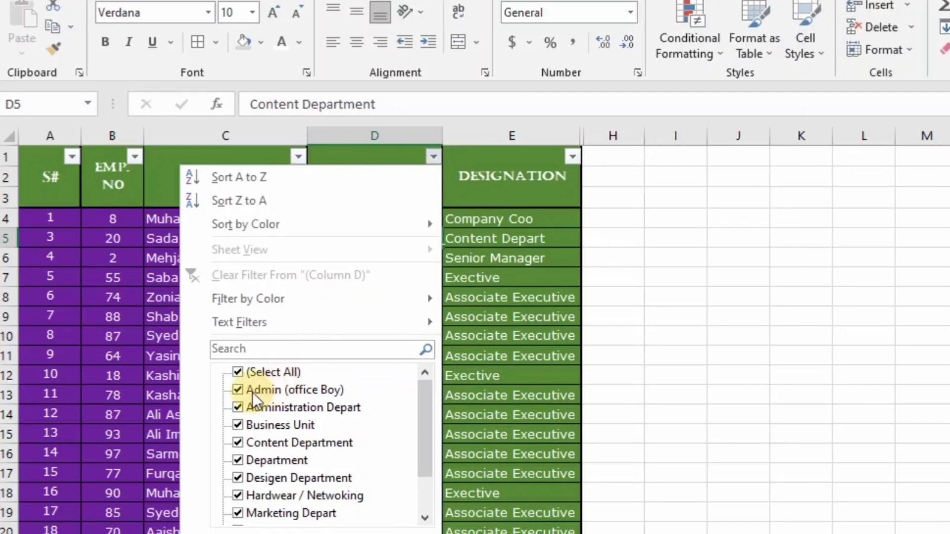
{"action": "left_click", "coordinate": [238, 373]}
{"action": "left_click", "coordinate": [239, 426]}
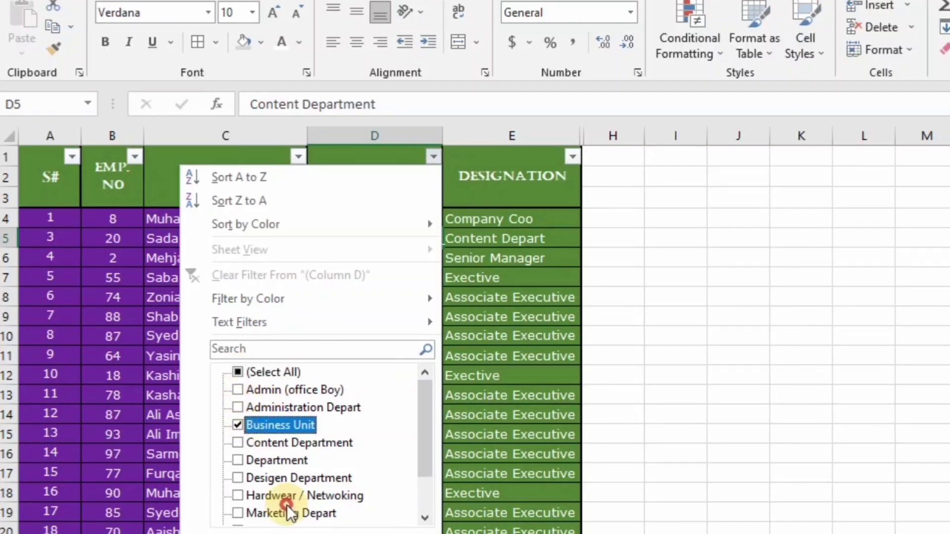
{"action": "left_click", "coordinate": [299, 530]}
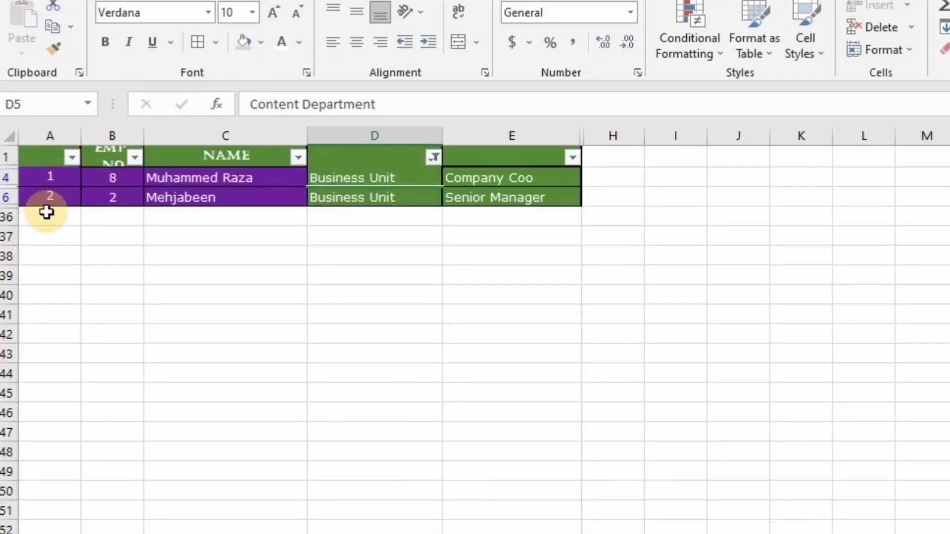
Switch the DEPARTMENT filter to Desigen Department and Department instead of Business Unit
{"action": "left_click", "coordinate": [434, 158]}
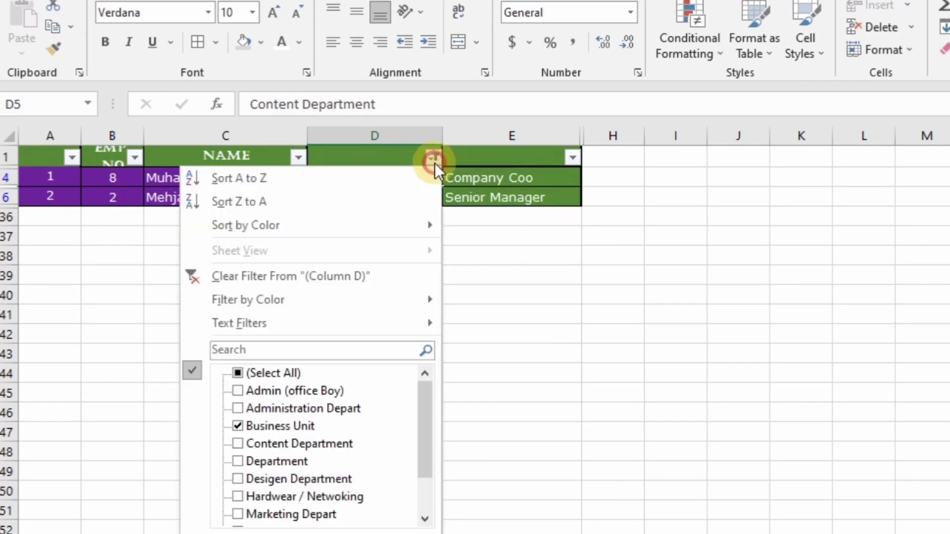
{"action": "left_click", "coordinate": [238, 480]}
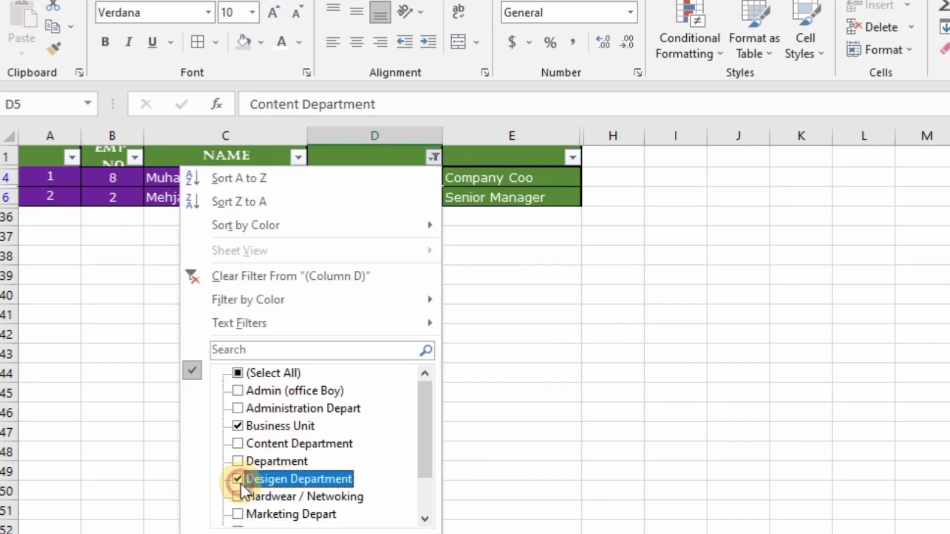
{"action": "left_click", "coordinate": [239, 462]}
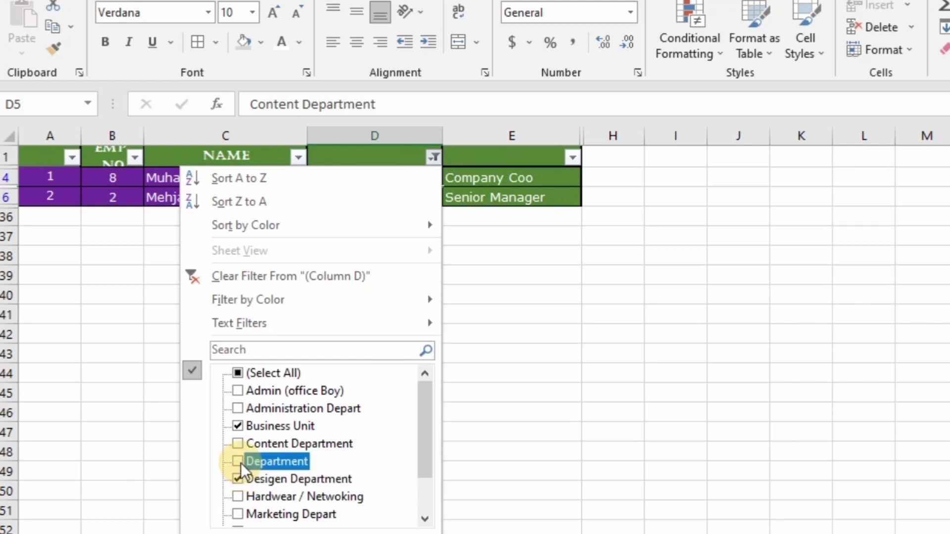
{"action": "left_click", "coordinate": [237, 426]}
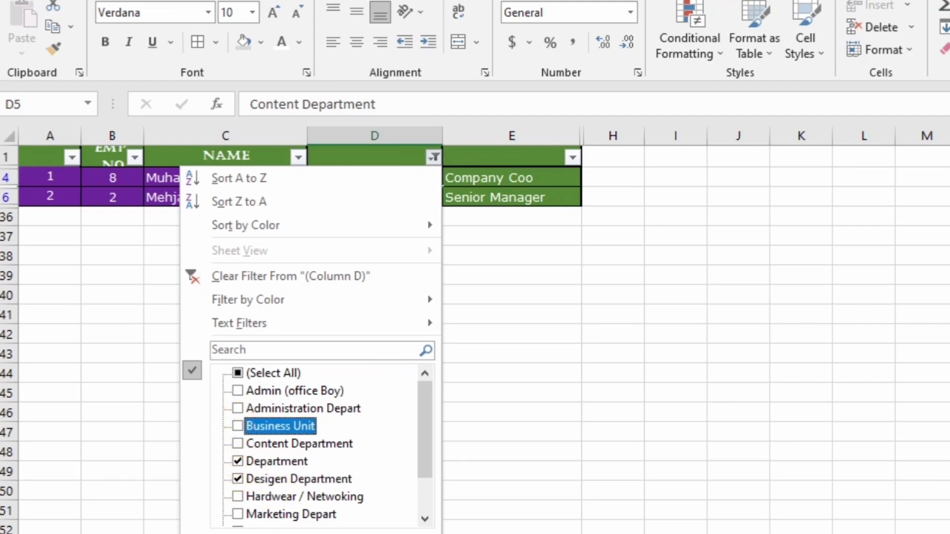
{"action": "key", "text": "Return"}
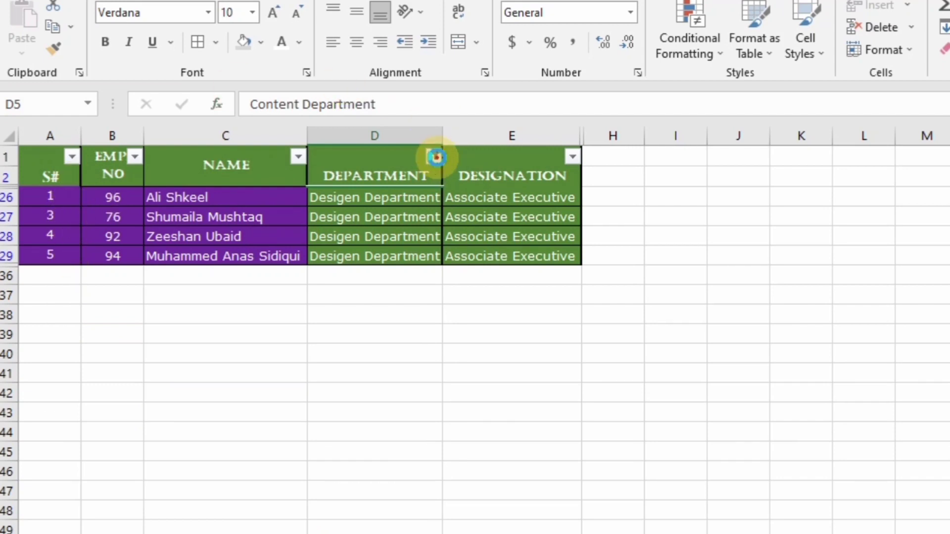
Filter to Marketing Depart rows only, then check every department in the filter again
{"action": "left_click", "coordinate": [434, 156]}
{"action": "left_click", "coordinate": [239, 372]}
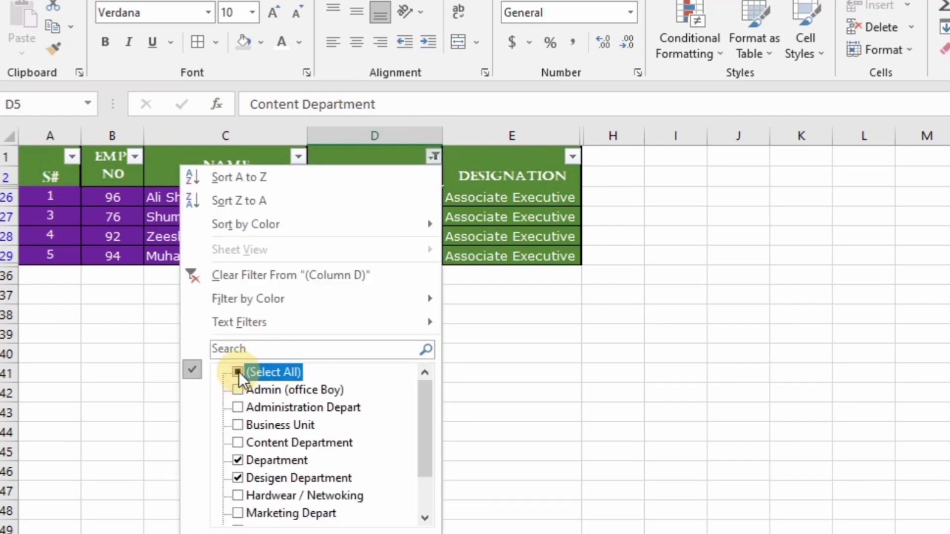
{"action": "left_click", "coordinate": [238, 372]}
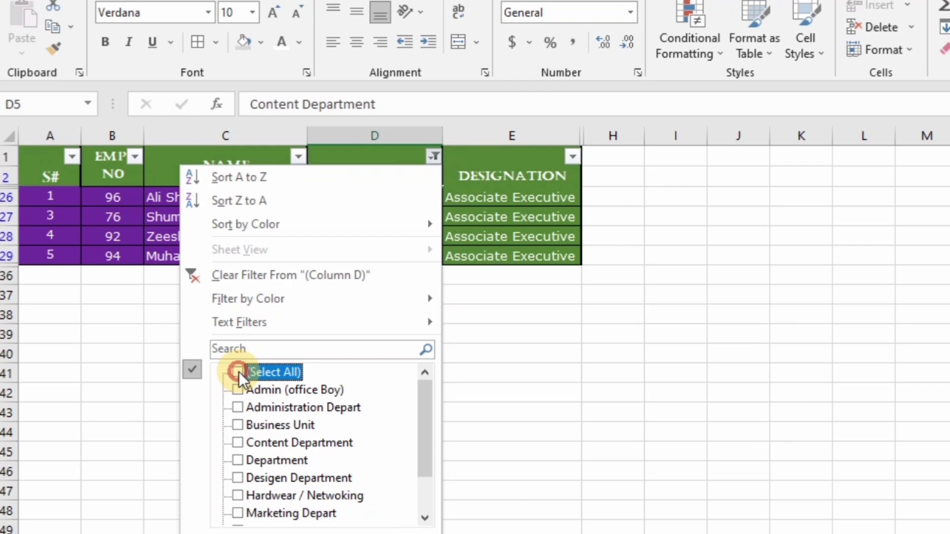
{"action": "left_click", "coordinate": [238, 513]}
{"action": "left_click", "coordinate": [299, 533]}
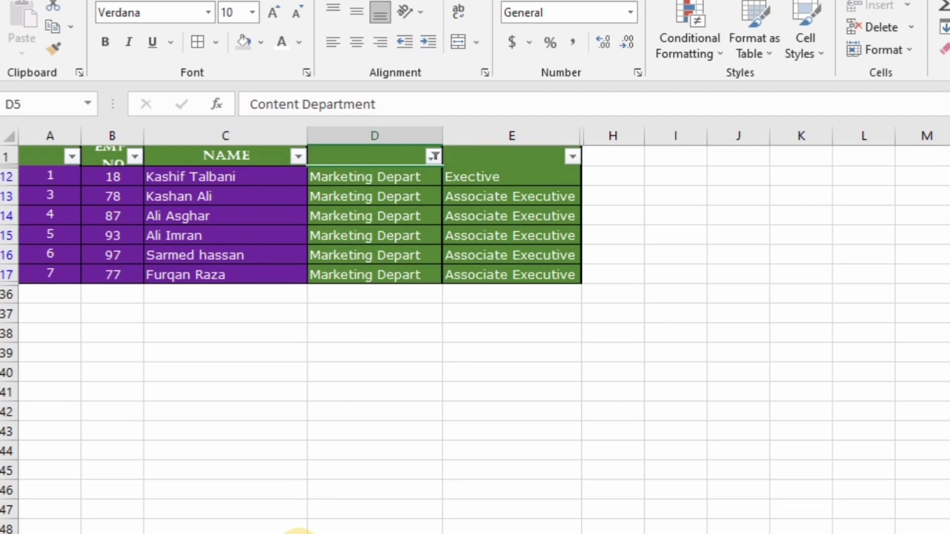
{"action": "left_click", "coordinate": [438, 158]}
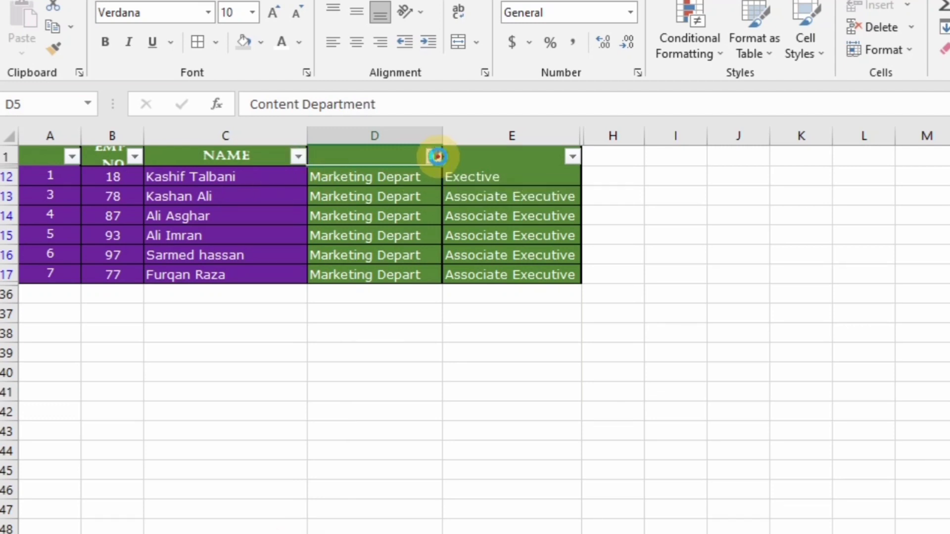
{"action": "left_click", "coordinate": [237, 372]}
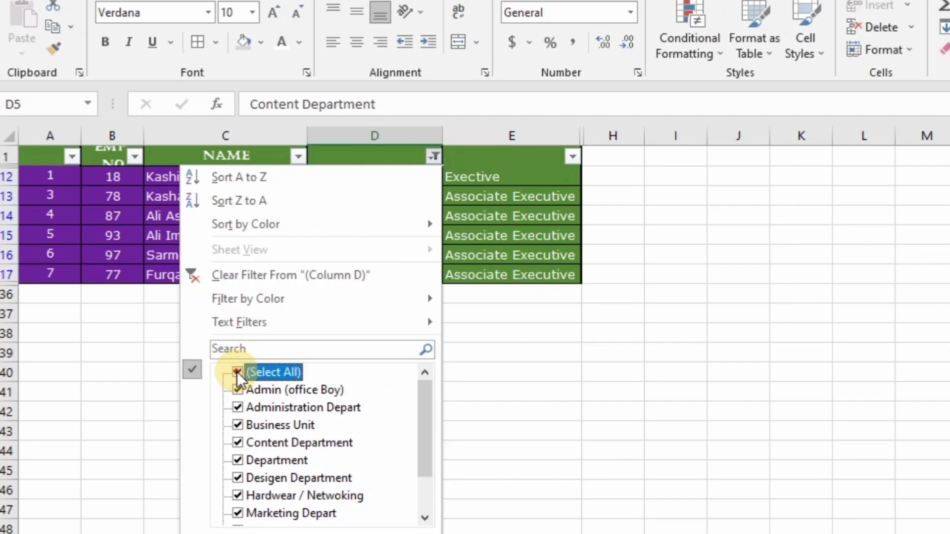
Show all departments, unhide columns F and G, and enter the two-line heading 'Firat Name' in F1
{"action": "left_click", "coordinate": [298, 530]}
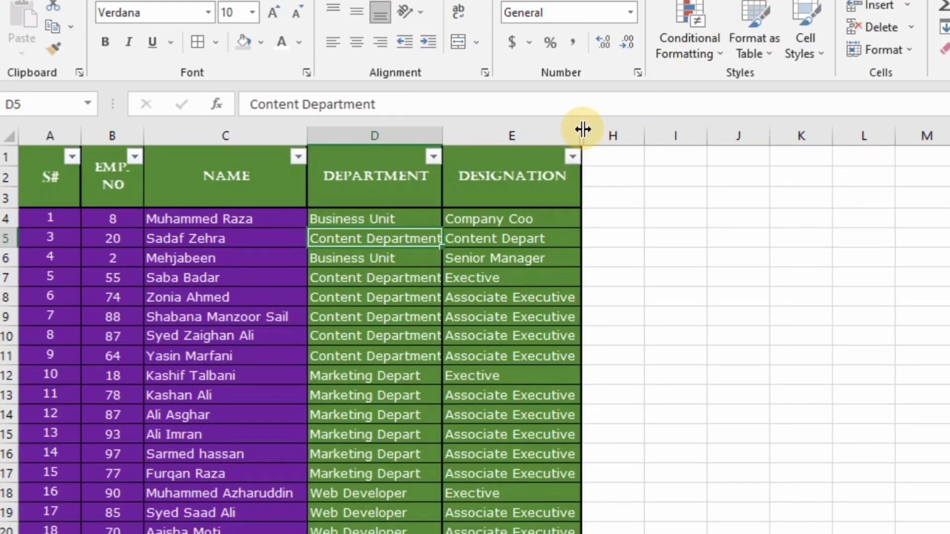
{"action": "left_click_drag", "start_coordinate": [583, 129], "coordinate": [730, 138]}
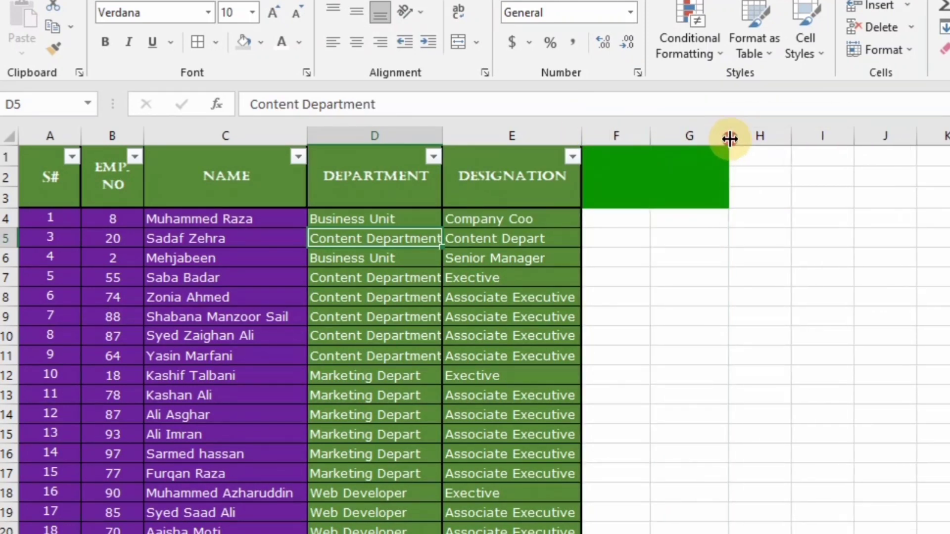
{"action": "left_click", "coordinate": [608, 177]}
{"action": "type", "text": "Firat"}
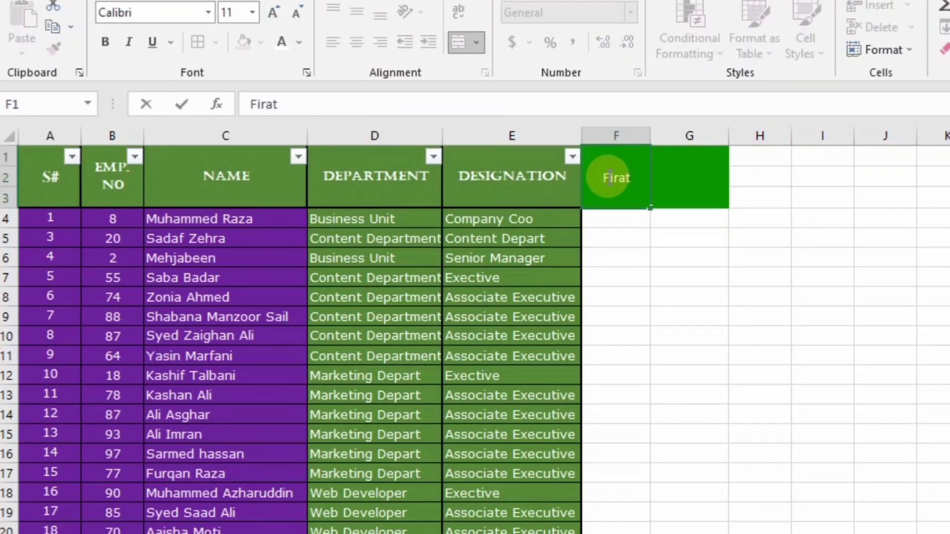
{"action": "key", "text": "alt+Return"}
{"action": "type", "text": "Name"}
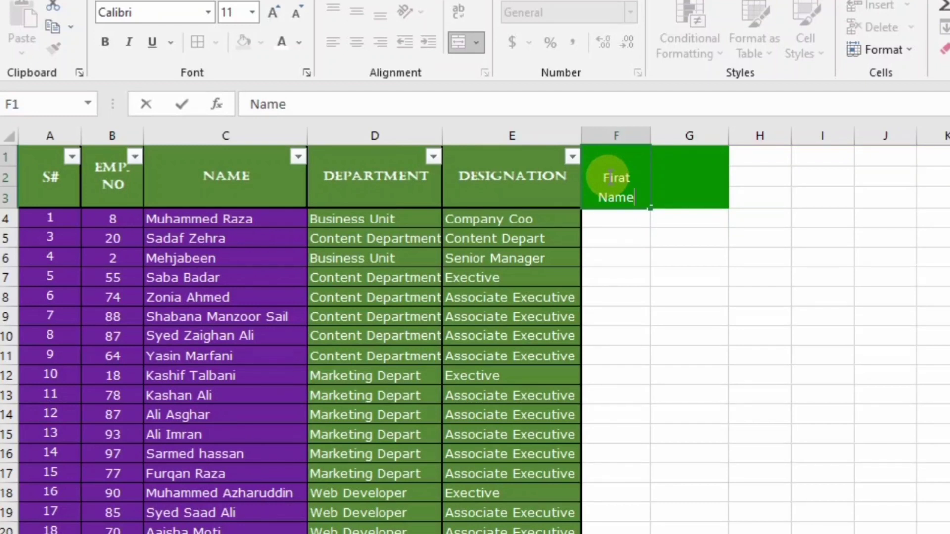
{"action": "key", "text": "Return"}
Start typing the Last Name heading in G1
{"action": "left_click", "coordinate": [697, 179]}
{"action": "type", "text": "LAst"}
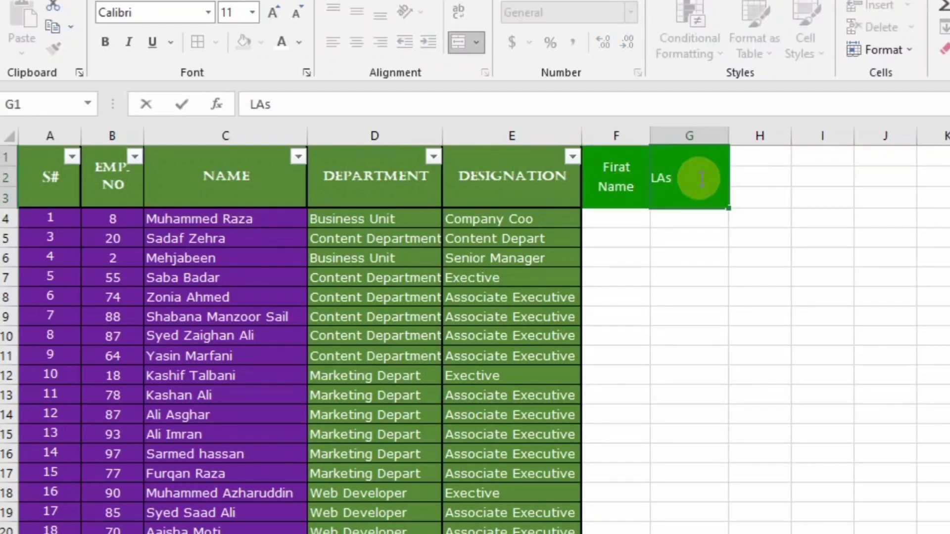
{"action": "key", "text": "BackSpace"}
{"action": "key", "text": "BackSpace"}
{"action": "key", "text": "BackSpace"}
Finish the 'Last Name' heading, enter the first employee's first and last names in F4 and G4, and autofit column F
{"action": "type", "text": "ast Name"}
{"action": "key", "text": "Return"}
{"action": "left_click", "coordinate": [613, 216]}
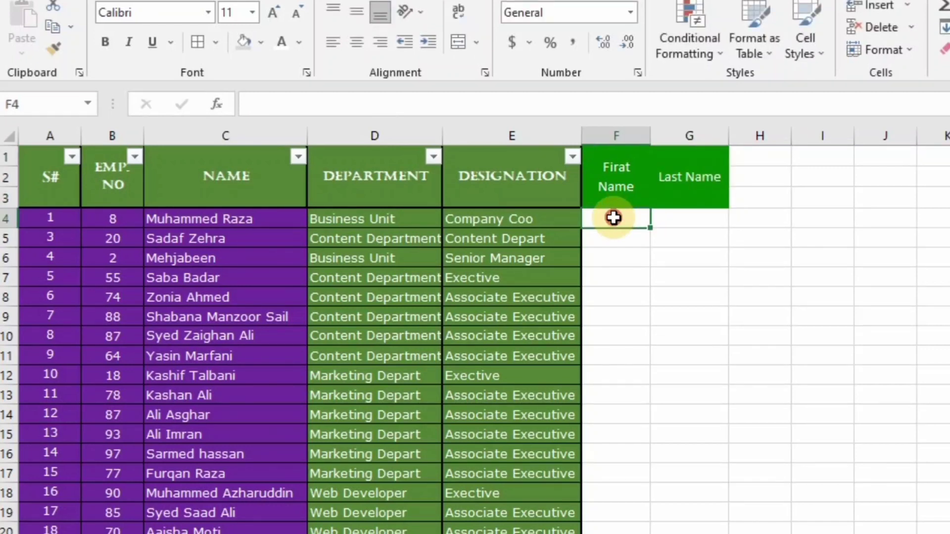
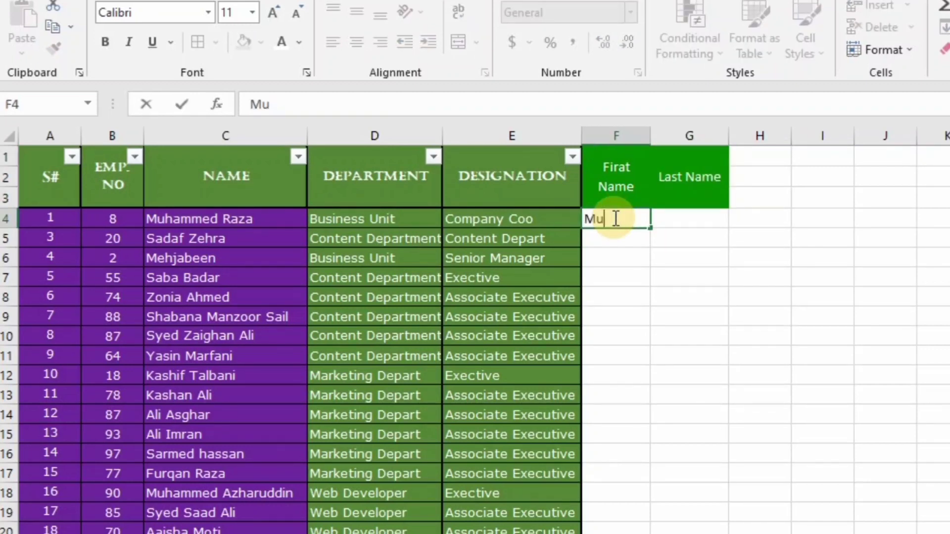
{"action": "key", "text": "Tab"}
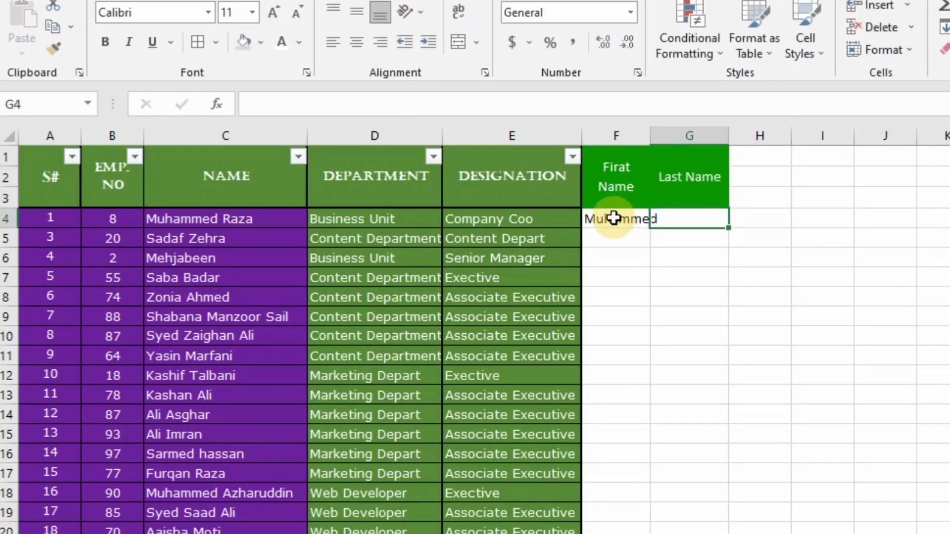
{"action": "key", "text": "Return"}
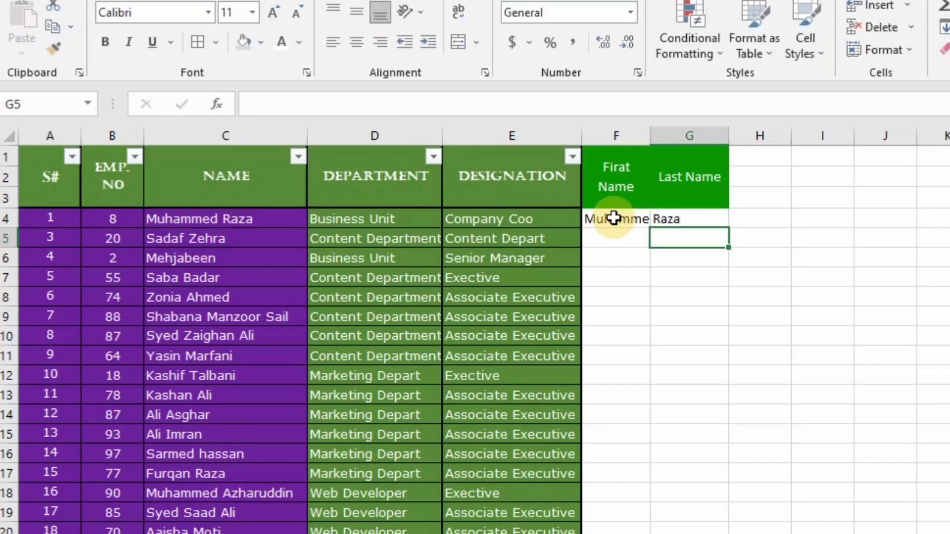
{"action": "double_click", "coordinate": [649, 135]}
Flash-fill every employee's first name down column F with Ctrl+E, then select G4 down the column
{"action": "left_click", "coordinate": [629, 242]}
{"action": "left_click", "coordinate": [628, 218]}
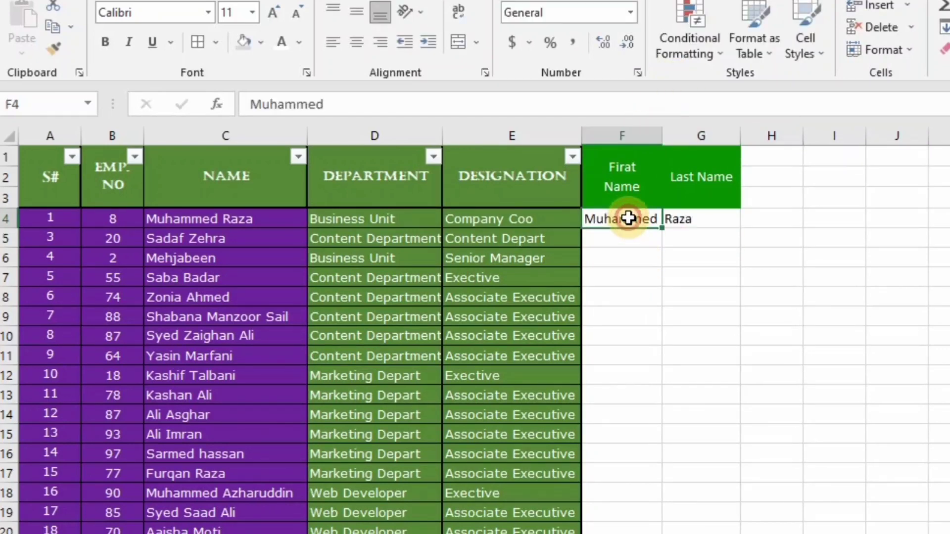
{"action": "key", "text": "ctrl+shift+Down"}
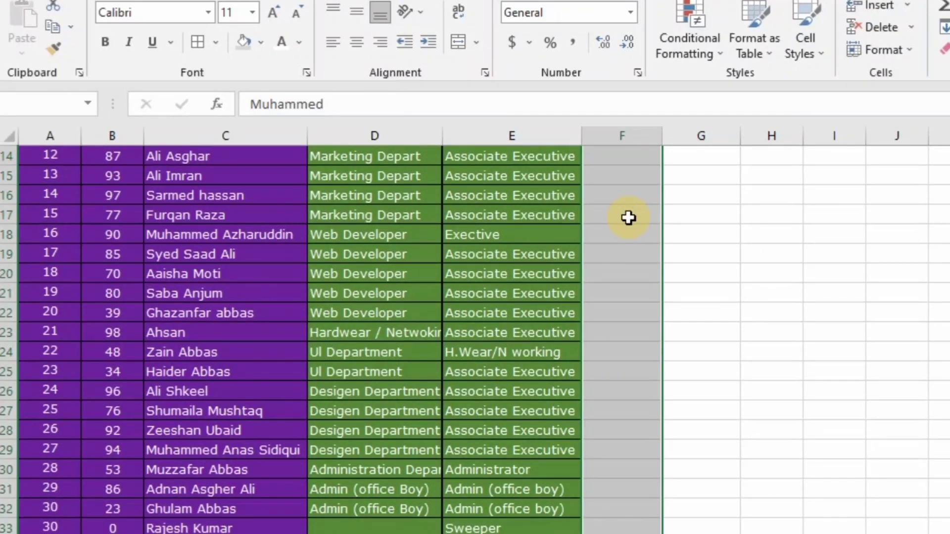
{"action": "key", "text": "ctrl+e"}
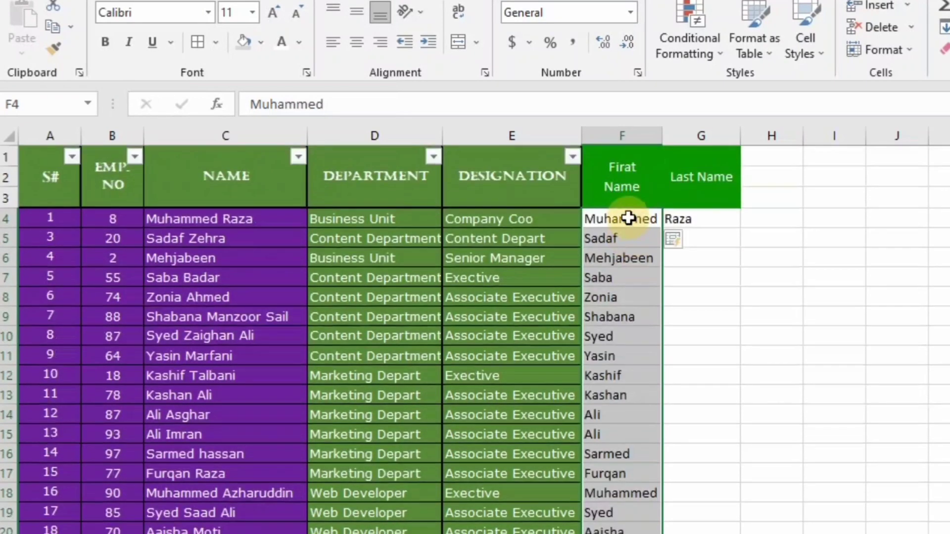
{"action": "left_click", "coordinate": [702, 218]}
{"action": "key", "text": "ctrl+shift+Down"}
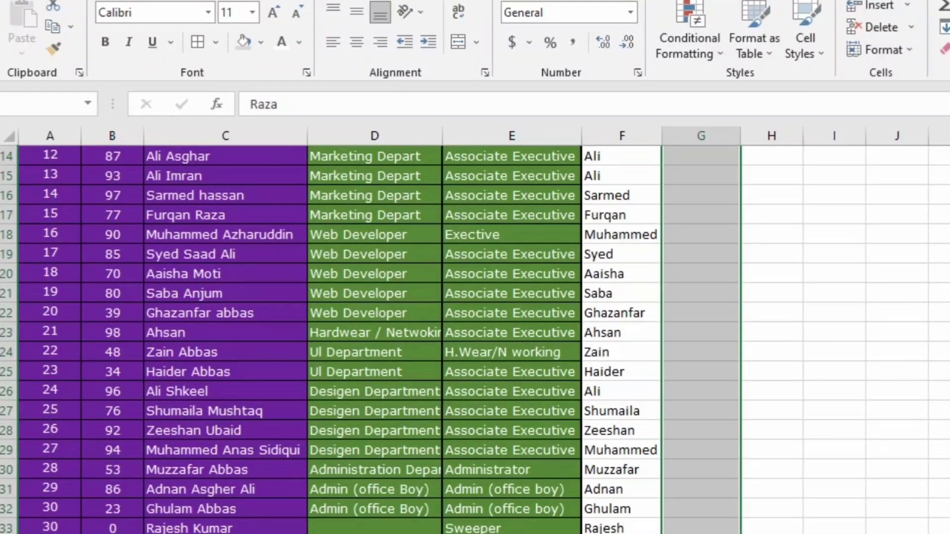
Flash-fill surnames into the Last Name column and spot-check a few split names
{"action": "left_click", "coordinate": [945, 27]}
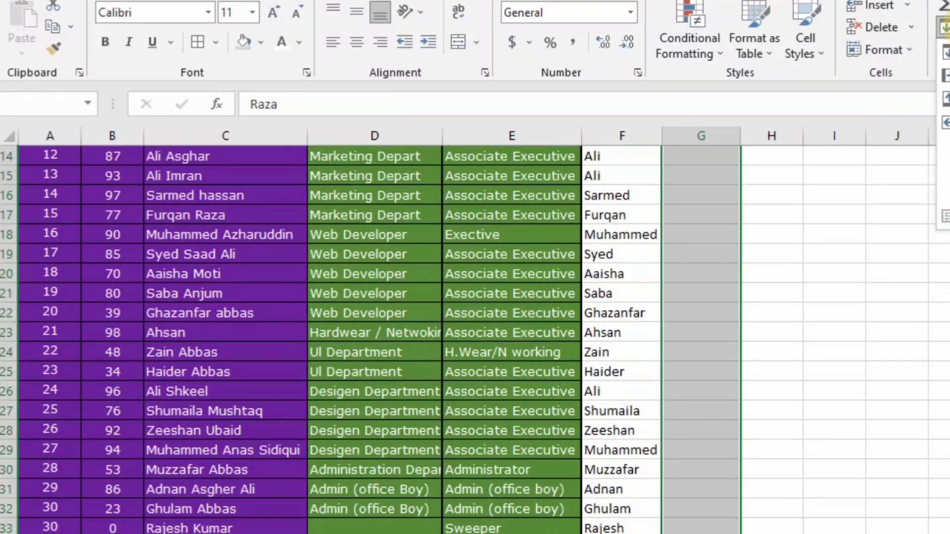
{"action": "left_click", "coordinate": [945, 216]}
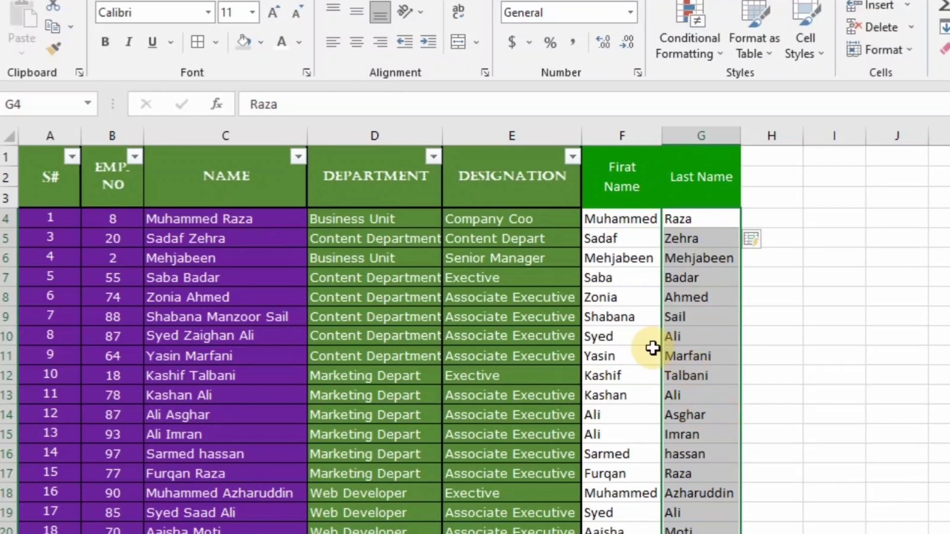
{"action": "left_click", "coordinate": [618, 240]}
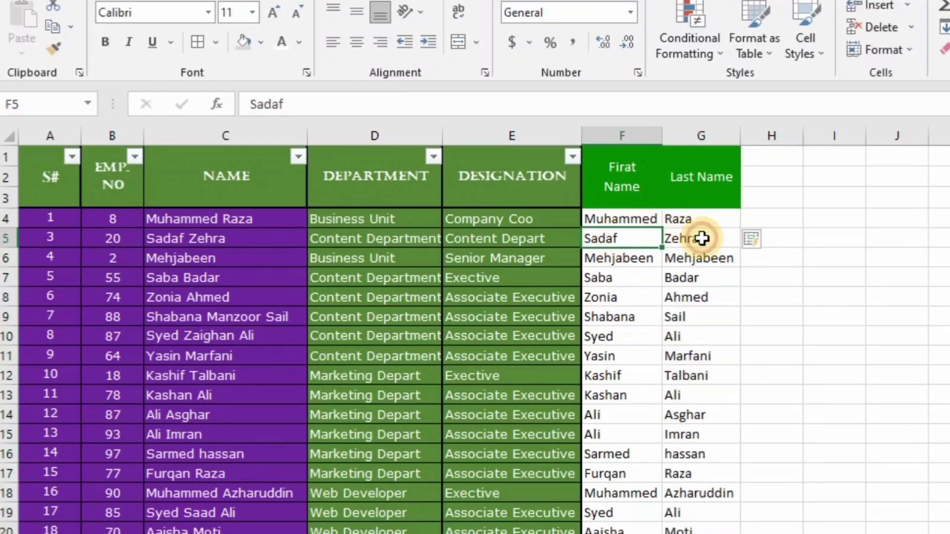
{"action": "left_click", "coordinate": [703, 241]}
{"action": "left_click", "coordinate": [641, 275]}
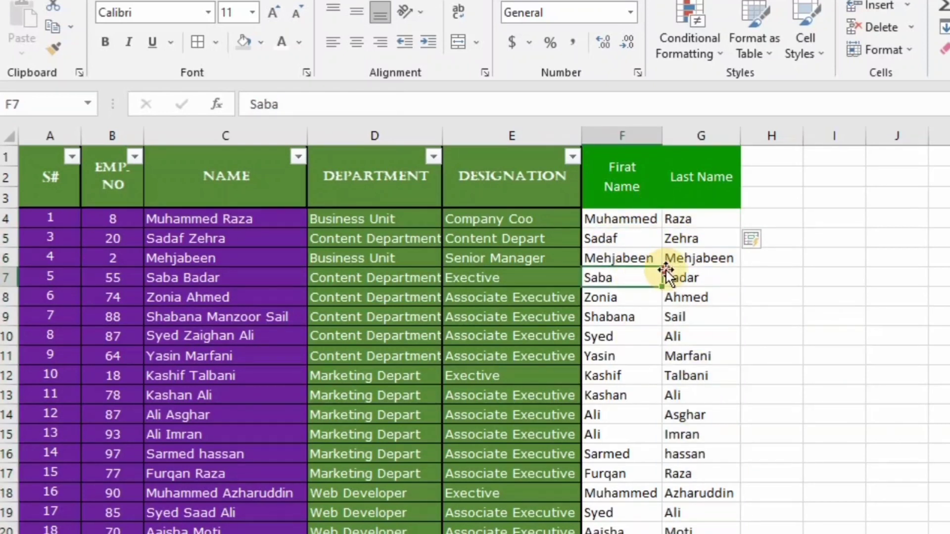
{"action": "left_click", "coordinate": [677, 271]}
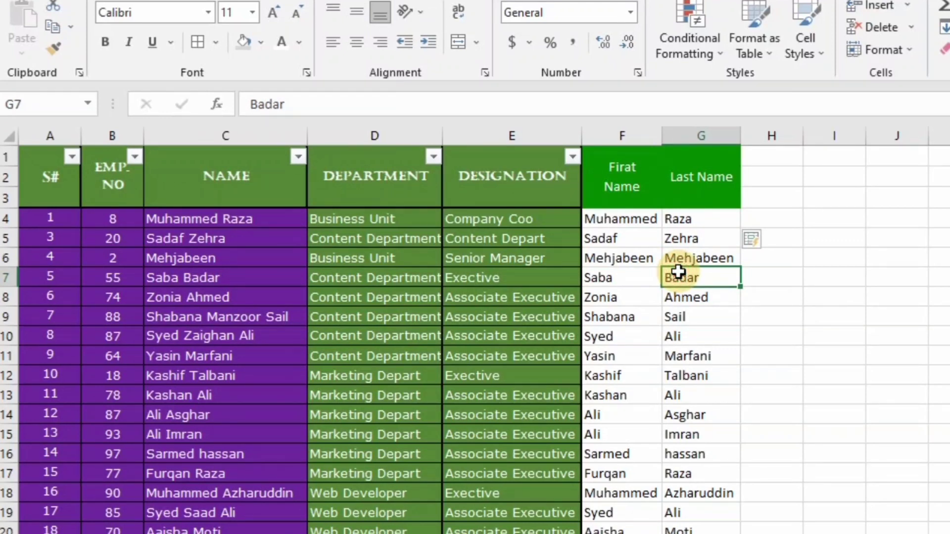
{"action": "left_click", "coordinate": [709, 216]}
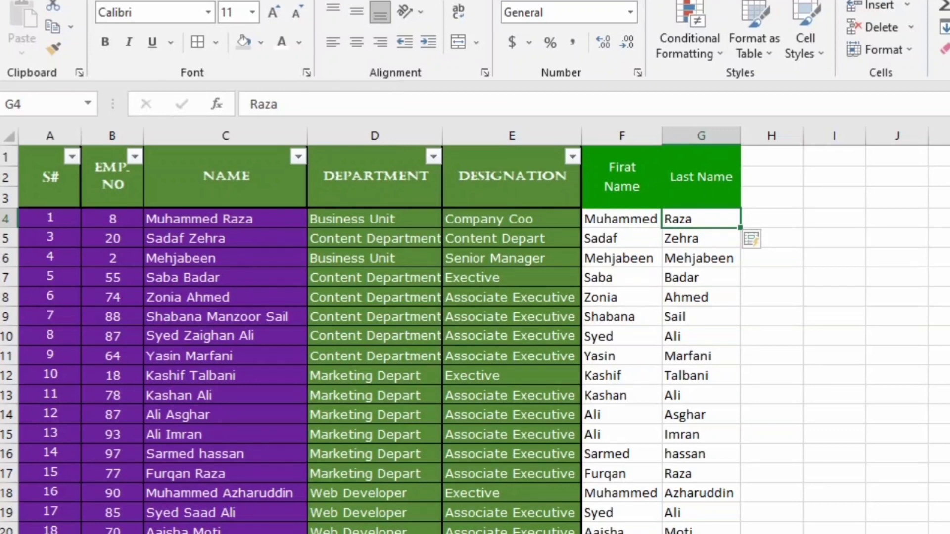
{"action": "left_click", "coordinate": [388, 359]}
{"action": "key", "text": "Down"}
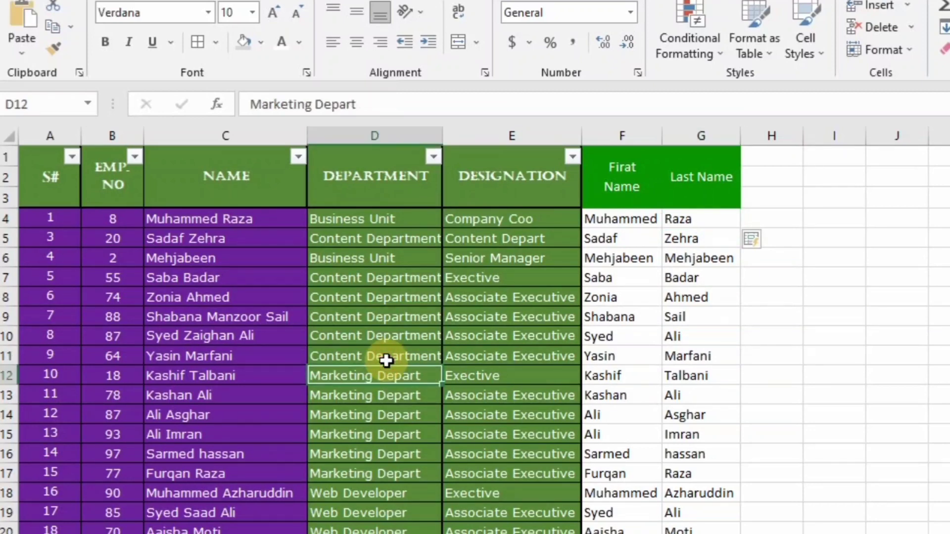
{"action": "key", "text": "Down"}
{"action": "key", "text": "Down"}
{"action": "key", "text": "Down"}
{"action": "key", "text": "Down"}
{"action": "key", "text": "Down"}
{"action": "key", "text": "Down"}
{"action": "key", "text": "Down"}
{"action": "key", "text": "Down"}
{"action": "key", "text": "Down"}
{"action": "key", "text": "Down"}
{"action": "key", "text": "Down"}
{"action": "key", "text": "Down"}
{"action": "key", "text": "Down"}
{"action": "key", "text": "Down"}
{"action": "key", "text": "Down"}
{"action": "key", "text": "Up"}
{"action": "key", "text": "Up"}
{"action": "key", "text": "Up"}
{"action": "key", "text": "Up"}
{"action": "key", "text": "Up"}
{"action": "key", "text": "Up"}
{"action": "key", "text": "Up"}
{"action": "key", "text": "Up"}
{"action": "key", "text": "Up"}
{"action": "key", "text": "Up"}
{"action": "key", "text": "Up"}
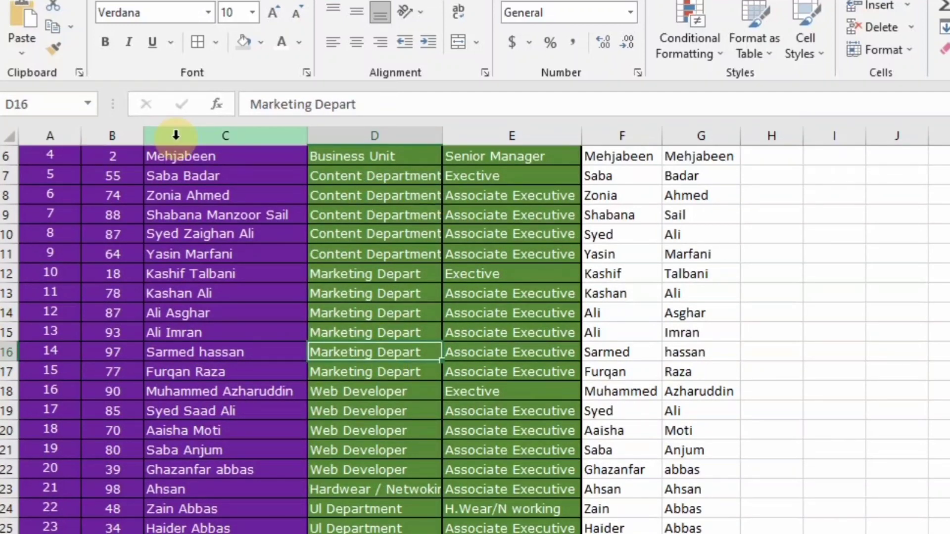
{"action": "key", "text": "Up"}
{"action": "key", "text": "Up"}
{"action": "key", "text": "Up"}
{"action": "key", "text": "Up"}
{"action": "key", "text": "Up"}
{"action": "key", "text": "Up"}
{"action": "key", "text": "Up"}
{"action": "key", "text": "Up"}
{"action": "key", "text": "Up"}
{"action": "key", "text": "Up"}
{"action": "key", "text": "Up"}
{"action": "key", "text": "Up"}
{"action": "key", "text": "Up"}
{"action": "key", "text": "Up"}
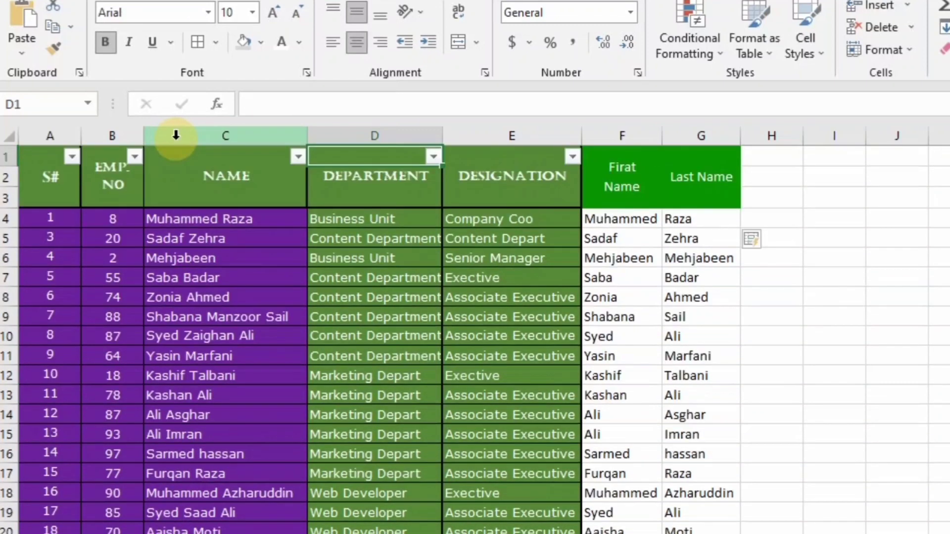
{"action": "left_click", "coordinate": [109, 216]}
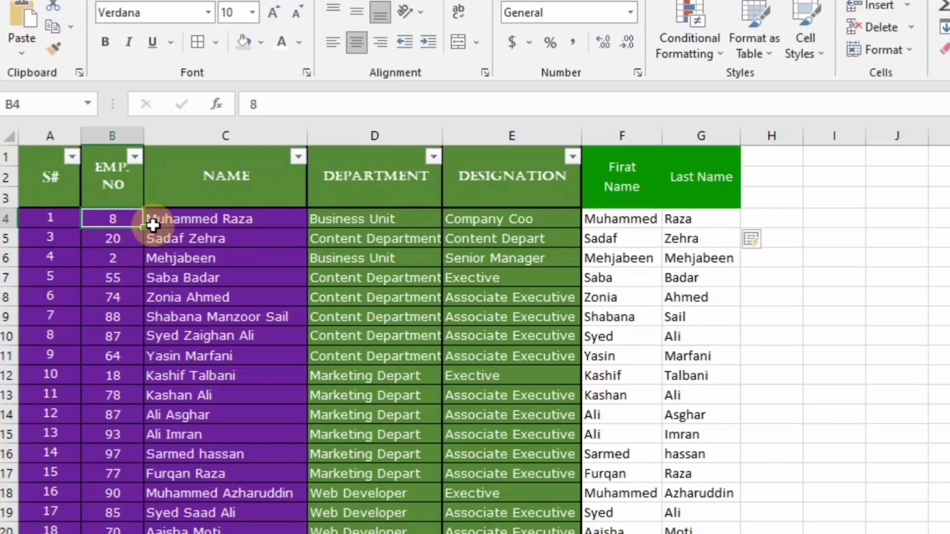
{"action": "left_click", "coordinate": [221, 225]}
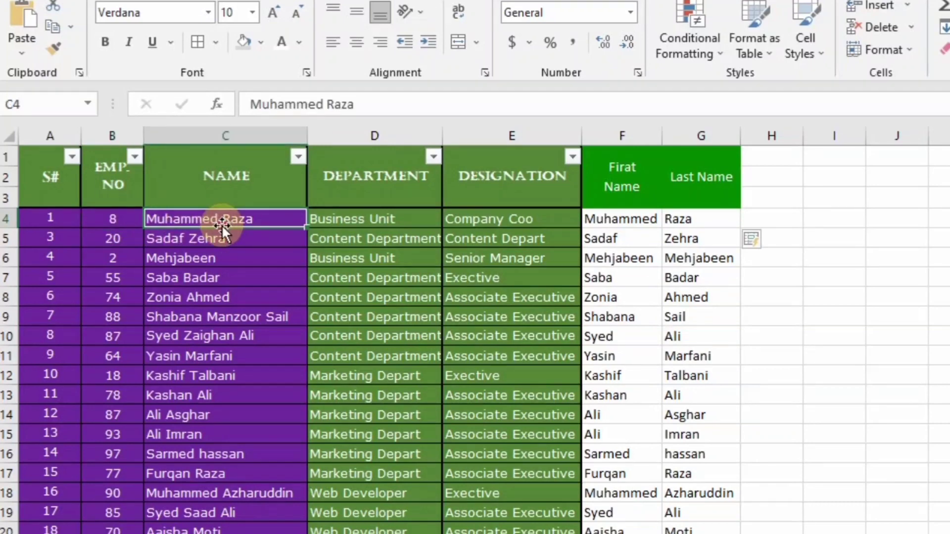
{"action": "left_click", "coordinate": [118, 218]}
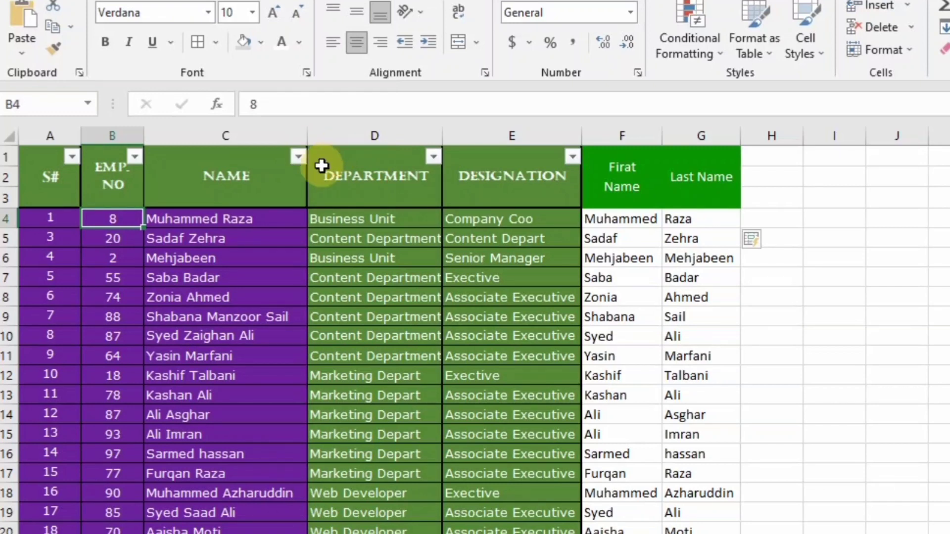
{"action": "left_click", "coordinate": [182, 220]}
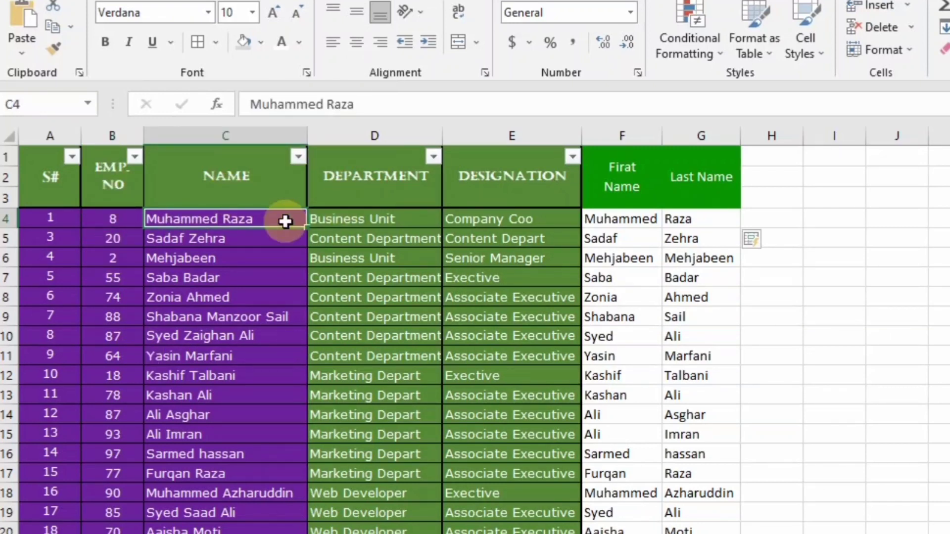
Freeze panes at C4, locking rows 1–3 and columns A–B
{"action": "key", "text": "alt+w"}
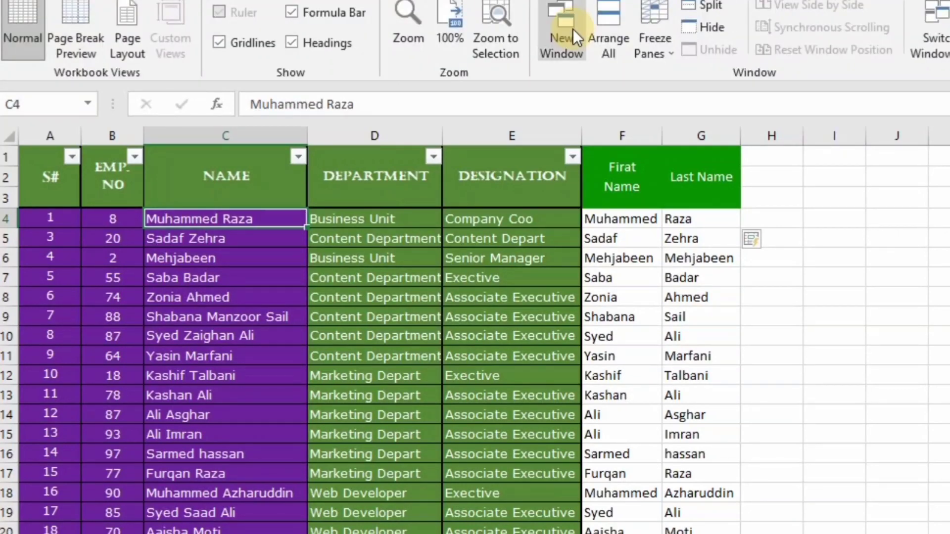
{"action": "left_click", "coordinate": [652, 19]}
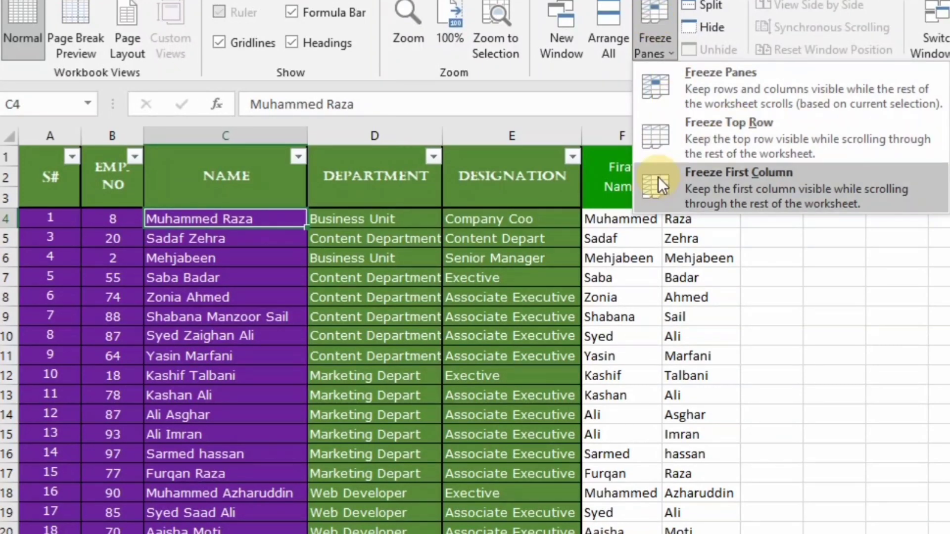
{"action": "left_click", "coordinate": [702, 91]}
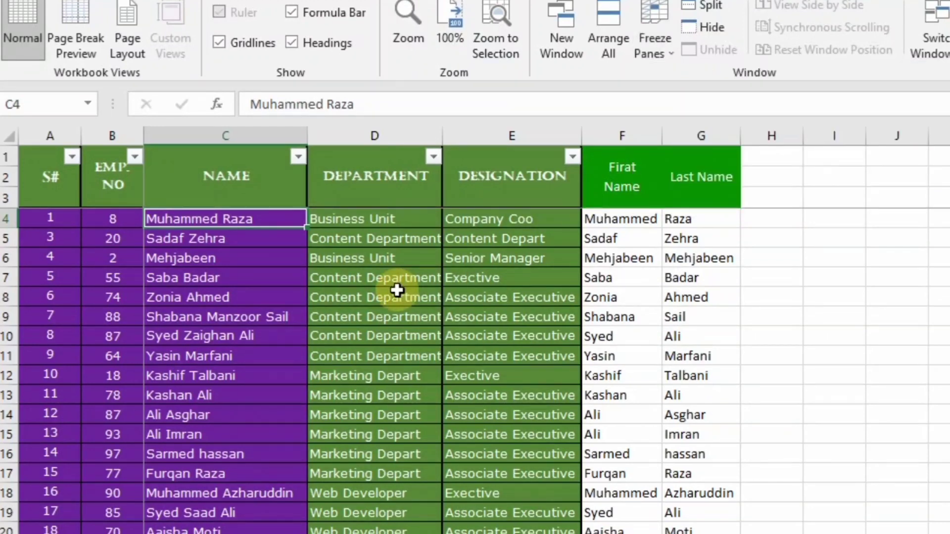
Move across and down the sheet to confirm the headers and S#/EMP. NO columns stay fixed
{"action": "key", "text": "Right"}
{"action": "key", "text": "Right"}
{"action": "key", "text": "Right"}
{"action": "key", "text": "Right"}
{"action": "key", "text": "Right"}
{"action": "key", "text": "Right"}
{"action": "key", "text": "Right"}
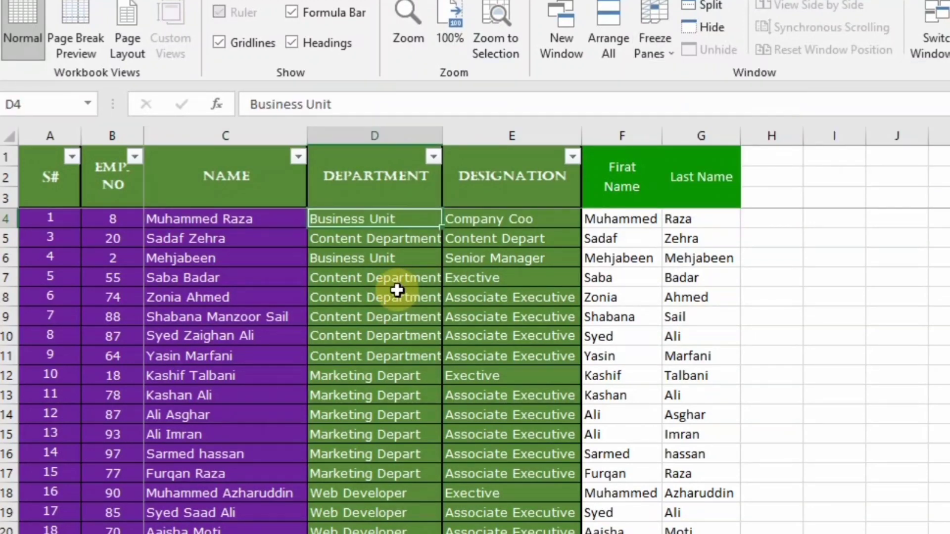
{"action": "key", "text": "Right"}
{"action": "key", "text": "Right"}
{"action": "key", "text": "Right"}
{"action": "key", "text": "Right"}
{"action": "key", "text": "Right"}
{"action": "key", "text": "Right"}
{"action": "key", "text": "Right"}
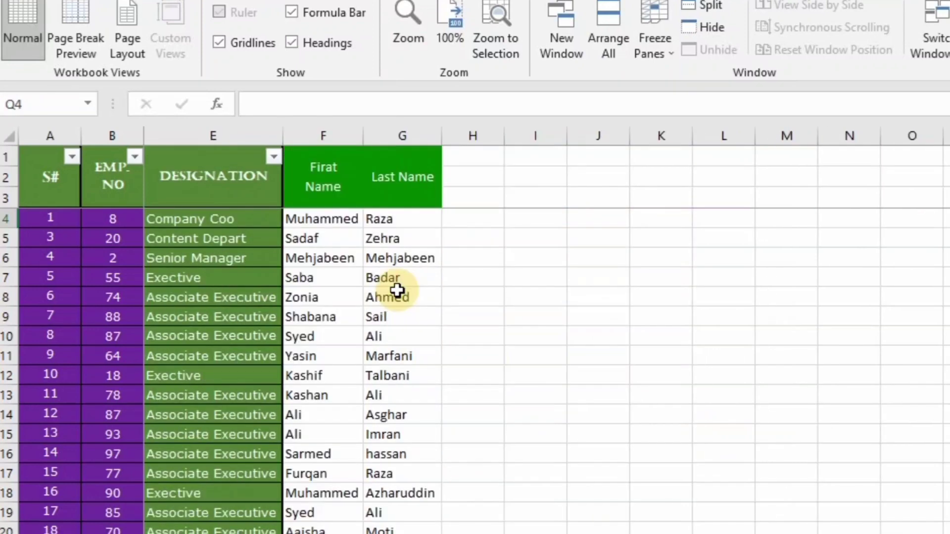
{"action": "key", "text": "Left"}
{"action": "key", "text": "Left"}
{"action": "key", "text": "Left"}
{"action": "key", "text": "Left"}
{"action": "key", "text": "Left"}
{"action": "key", "text": "Left"}
{"action": "key", "text": "Left"}
{"action": "key", "text": "Left"}
{"action": "key", "text": "Left"}
{"action": "key", "text": "Left"}
{"action": "key", "text": "Left"}
{"action": "key", "text": "Left"}
{"action": "key", "text": "Left"}
{"action": "key", "text": "Left"}
{"action": "key", "text": "Left"}
{"action": "key", "text": "Left"}
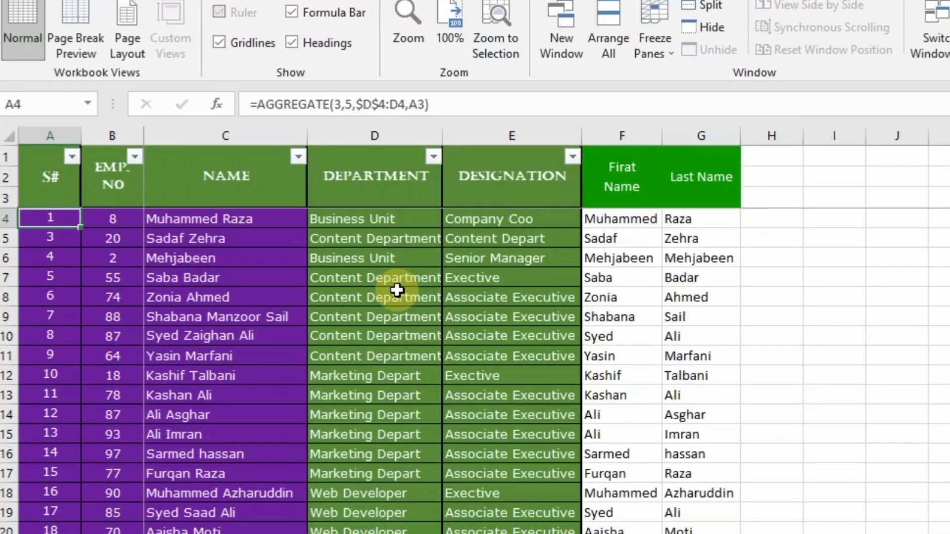
{"action": "key", "text": "Down"}
{"action": "key", "text": "Down"}
{"action": "key", "text": "Down"}
{"action": "key", "text": "Down"}
{"action": "key", "text": "Down"}
{"action": "key", "text": "Down"}
{"action": "key", "text": "Down"}
{"action": "key", "text": "Down"}
{"action": "key", "text": "Down"}
{"action": "key", "text": "Down"}
{"action": "key", "text": "Down"}
{"action": "key", "text": "Down"}
{"action": "key", "text": "Down"}
{"action": "key", "text": "Down"}
{"action": "key", "text": "Down"}
{"action": "key", "text": "Down"}
{"action": "key", "text": "Down"}
{"action": "key", "text": "Down"}
{"action": "key", "text": "Down"}
{"action": "key", "text": "Down"}
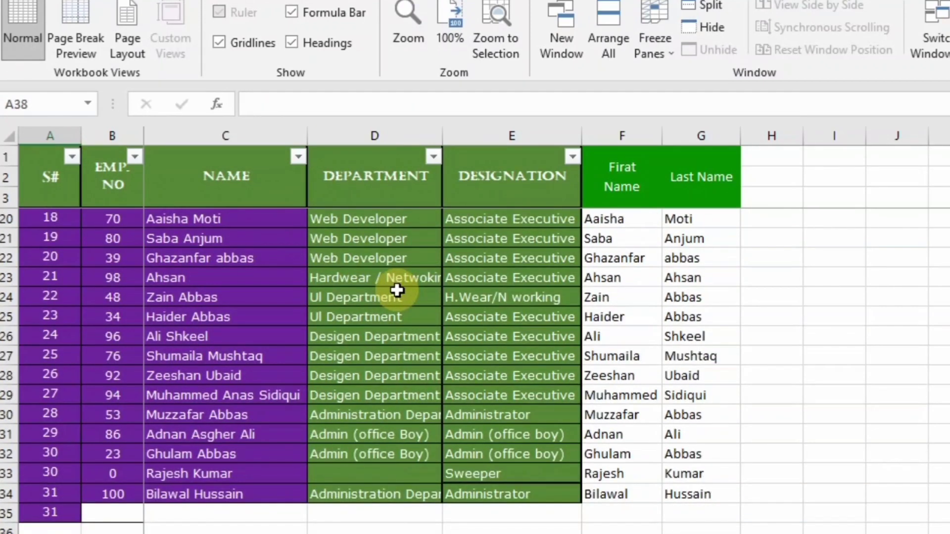
{"action": "key", "text": "Up"}
{"action": "key", "text": "Up"}
{"action": "key", "text": "Up"}
{"action": "key", "text": "Up"}
{"action": "key", "text": "Up"}
{"action": "key", "text": "Up"}
{"action": "key", "text": "Up"}
{"action": "key", "text": "Up"}
{"action": "key", "text": "Up"}
{"action": "key", "text": "Up"}
{"action": "key", "text": "Up"}
{"action": "key", "text": "Up"}
{"action": "key", "text": "Up"}
{"action": "key", "text": "Up"}
{"action": "key", "text": "Up"}
{"action": "key", "text": "Up"}
{"action": "key", "text": "Up"}
{"action": "key", "text": "Up"}
{"action": "key", "text": "Up"}
{"action": "key", "text": "Up"}
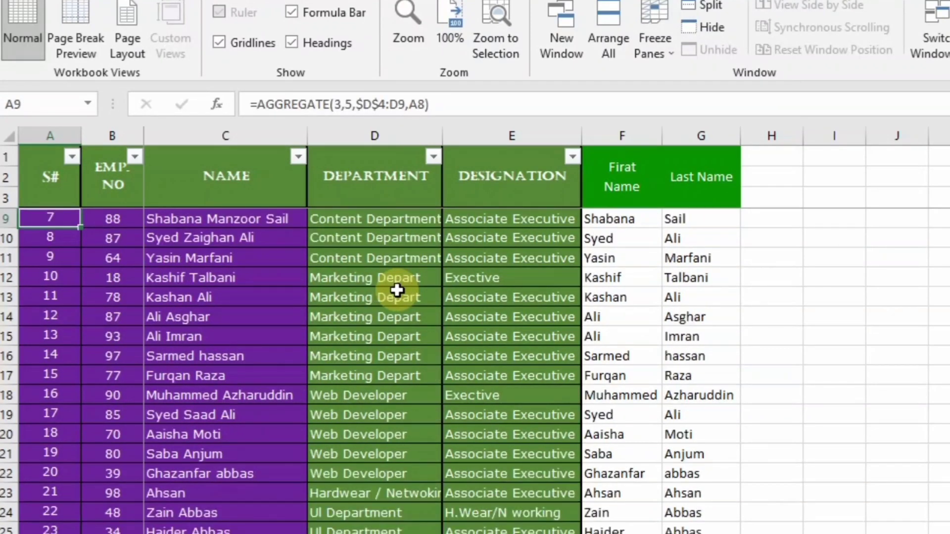
{"action": "key", "text": "Up"}
{"action": "key", "text": "Up"}
{"action": "key", "text": "Up"}
{"action": "key", "text": "Up"}
{"action": "key", "text": "Up"}
{"action": "key", "text": "Up"}
{"action": "key", "text": "Up"}
{"action": "key", "text": "Up"}
{"action": "key", "text": "Down"}
{"action": "key", "text": "Down"}
{"action": "key", "text": "Down"}
{"action": "key", "text": "Down"}
{"action": "key", "text": "Down"}
{"action": "key", "text": "Down"}
{"action": "key", "text": "Down"}
{"action": "key", "text": "Down"}
{"action": "key", "text": "Down"}
{"action": "key", "text": "Down"}
{"action": "key", "text": "Down"}
{"action": "key", "text": "Down"}
{"action": "key", "text": "Down"}
{"action": "key", "text": "Down"}
{"action": "key", "text": "Down"}
{"action": "key", "text": "Down"}
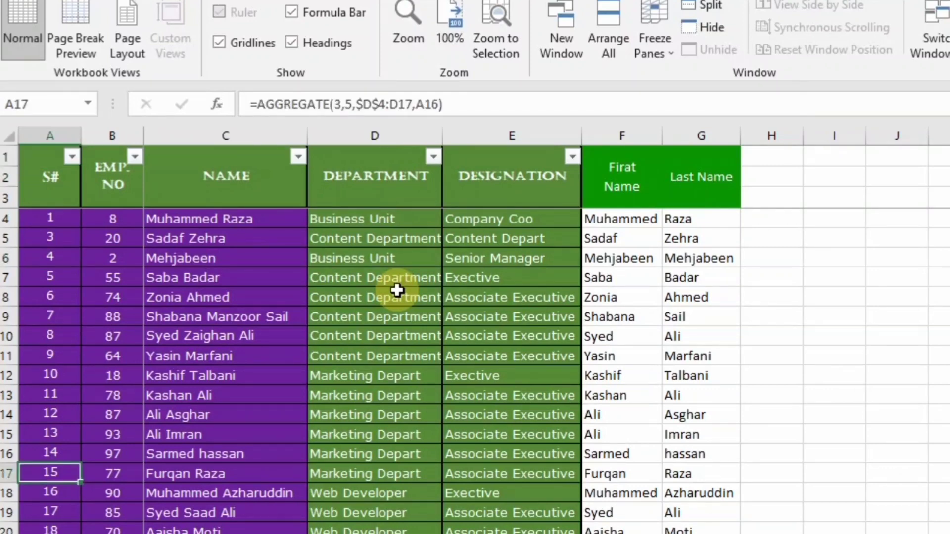
{"action": "key", "text": "Down"}
{"action": "key", "text": "Down"}
{"action": "key", "text": "Down"}
{"action": "key", "text": "Down"}
{"action": "key", "text": "Down"}
{"action": "key", "text": "Down"}
{"action": "key", "text": "Down"}
{"action": "key", "text": "Down"}
{"action": "key", "text": "Down"}
{"action": "key", "text": "Down"}
{"action": "key", "text": "Down"}
{"action": "key", "text": "Down"}
{"action": "key", "text": "Down"}
{"action": "key", "text": "Down"}
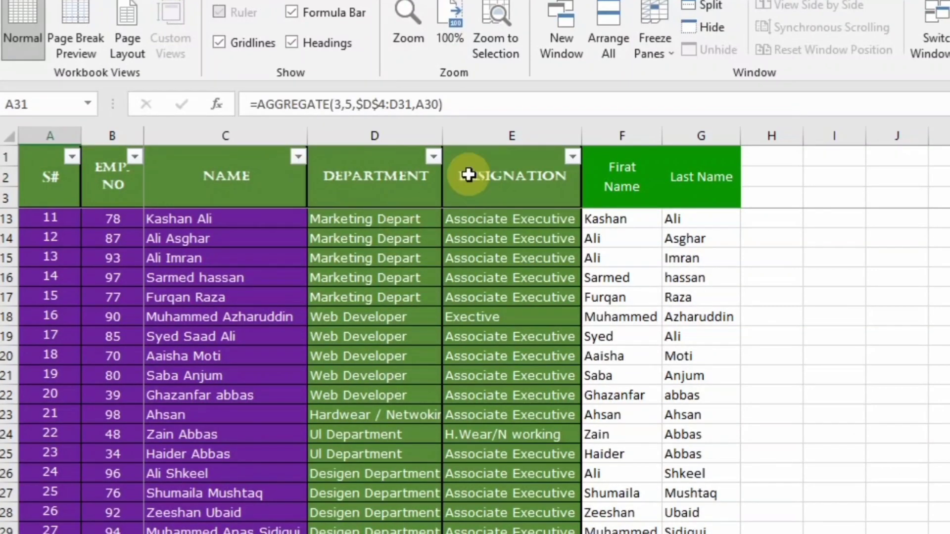